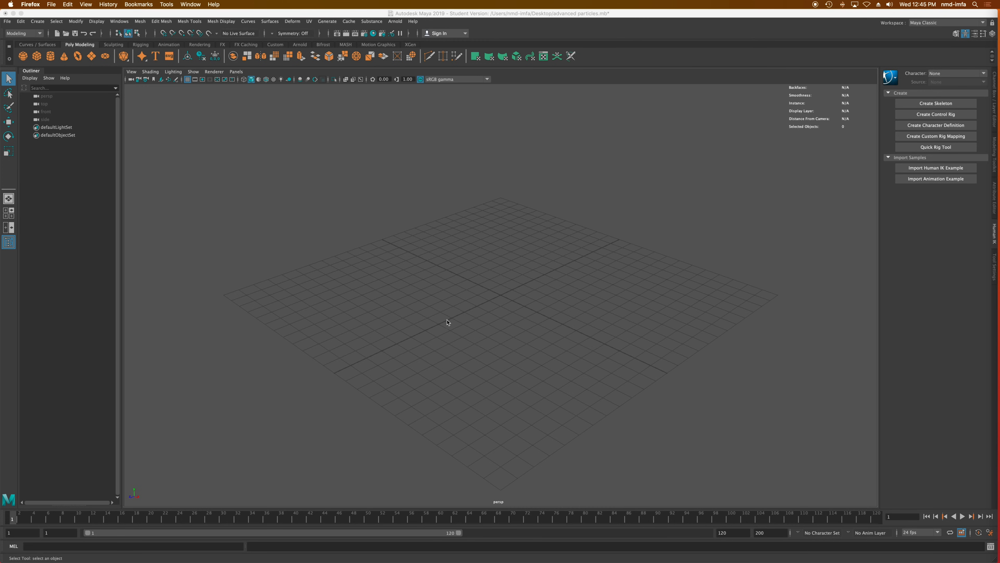
Switch the menu set from Modeling to FX and choose the Maya Classic workspace.
{"action": "left_click", "coordinate": [423, 304]}
{"action": "left_click_drag", "start_coordinate": [425, 302], "coordinate": [406, 314], "text": "alt"}
{"action": "mouse_move", "coordinate": [178, 551]}
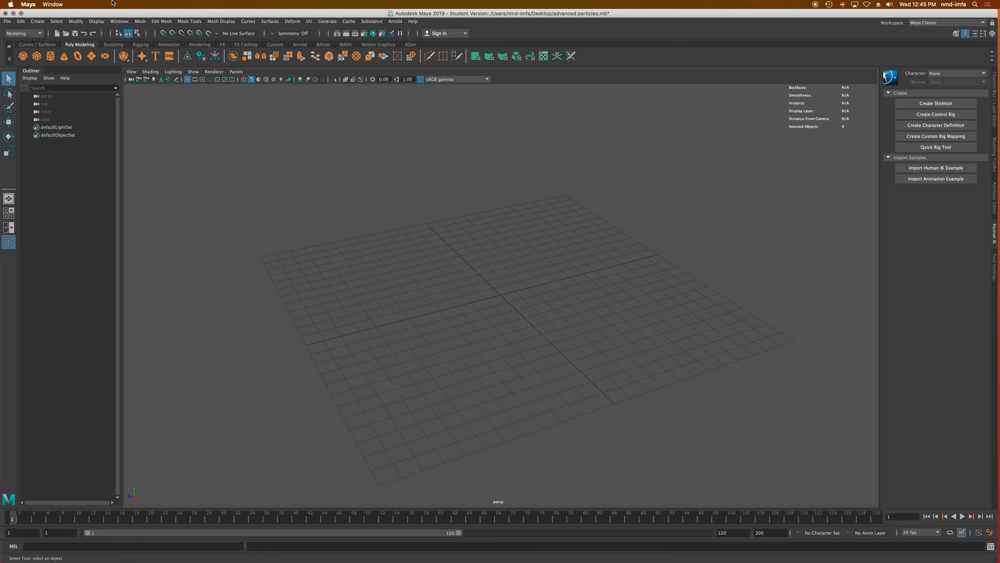
{"action": "left_click", "coordinate": [35, 33]}
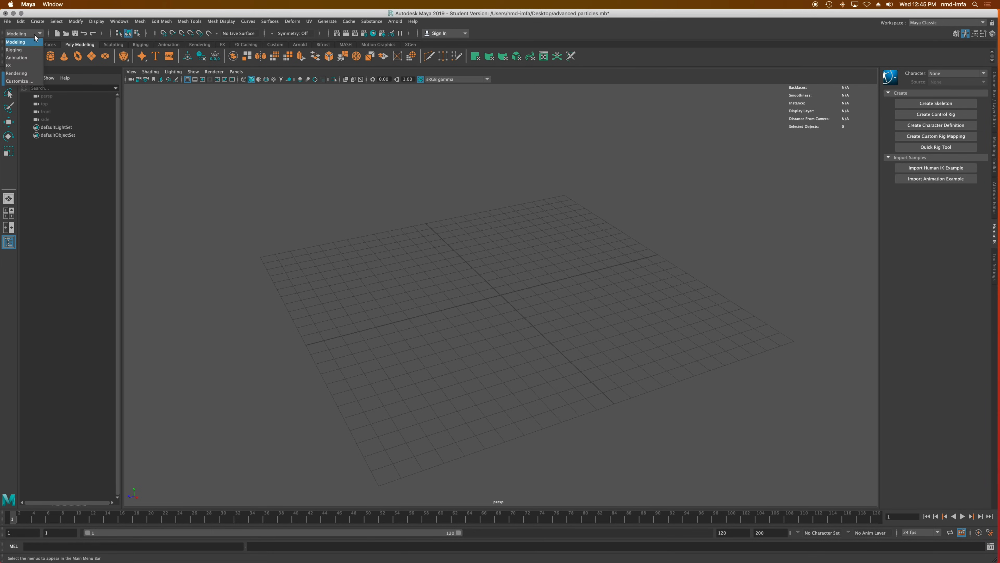
{"action": "left_click", "coordinate": [26, 65]}
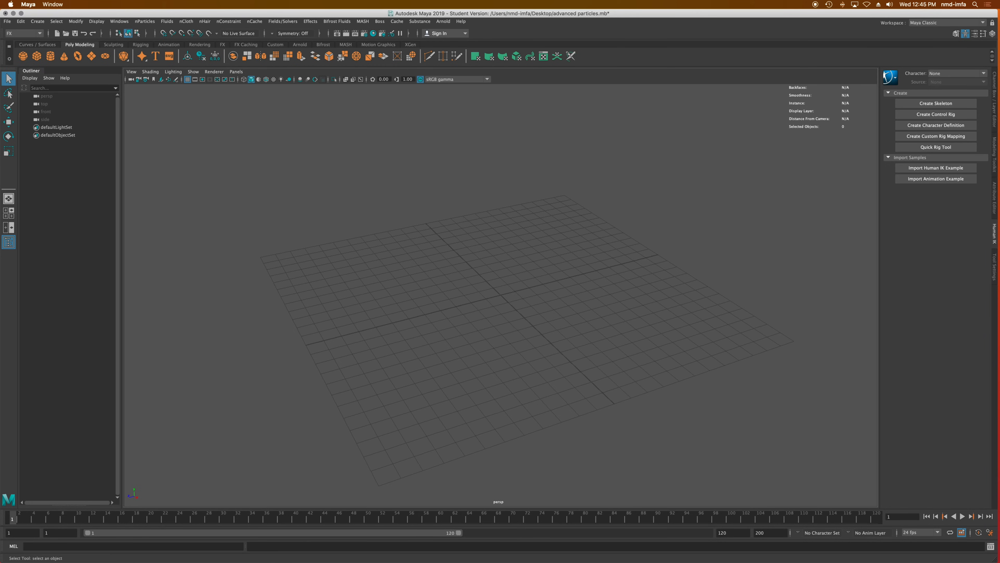
{"action": "left_click", "coordinate": [960, 24]}
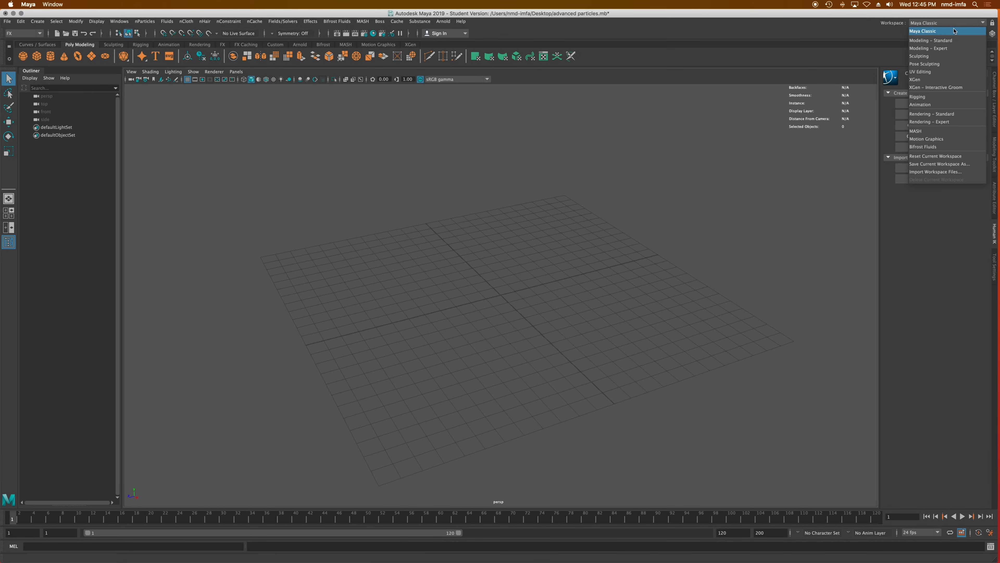
{"action": "left_click", "coordinate": [949, 31]}
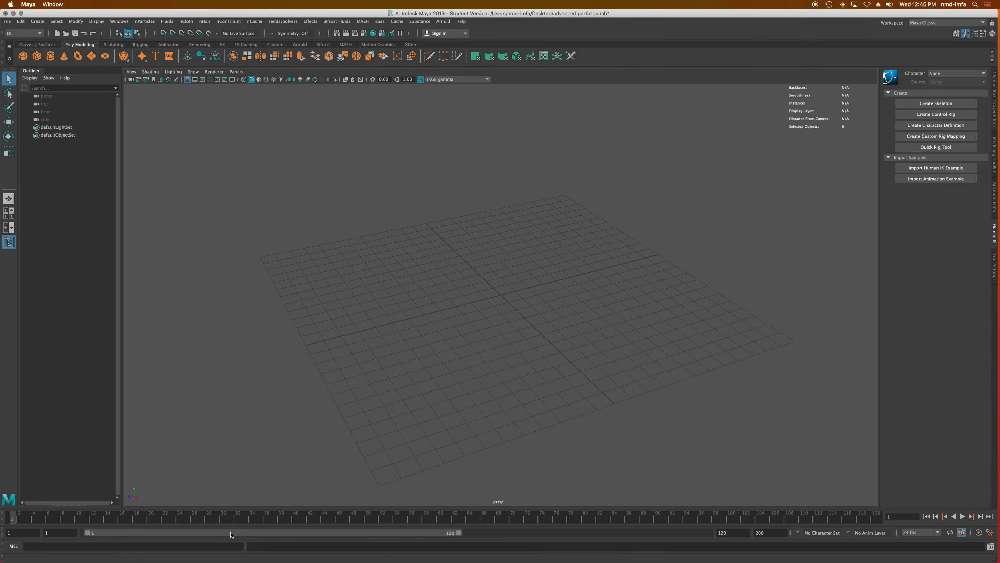
Extend the playback range so that it ends at frame 500.
{"action": "double_click", "coordinate": [740, 535]}
{"action": "type", "text": "500"}
{"action": "key", "text": "Return"}
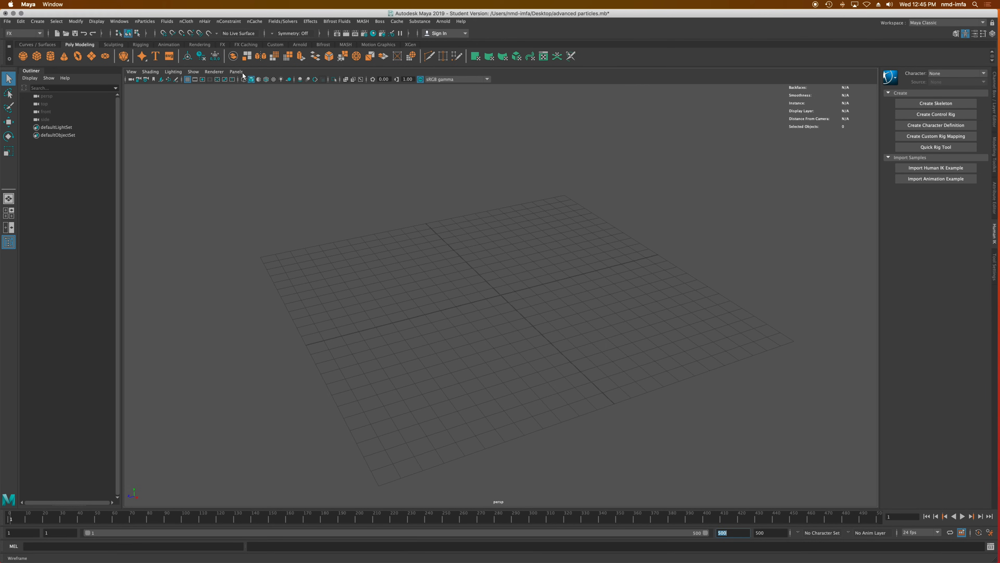
{"action": "left_click_drag", "start_coordinate": [235, 14], "coordinate": [237, 14]}
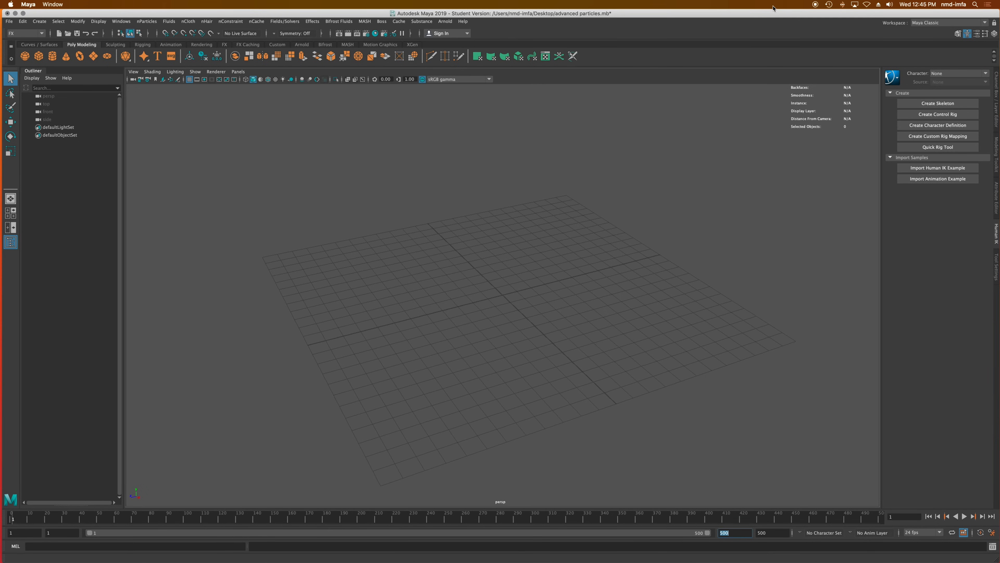
{"action": "left_click_drag", "start_coordinate": [773, 7], "coordinate": [770, 7]}
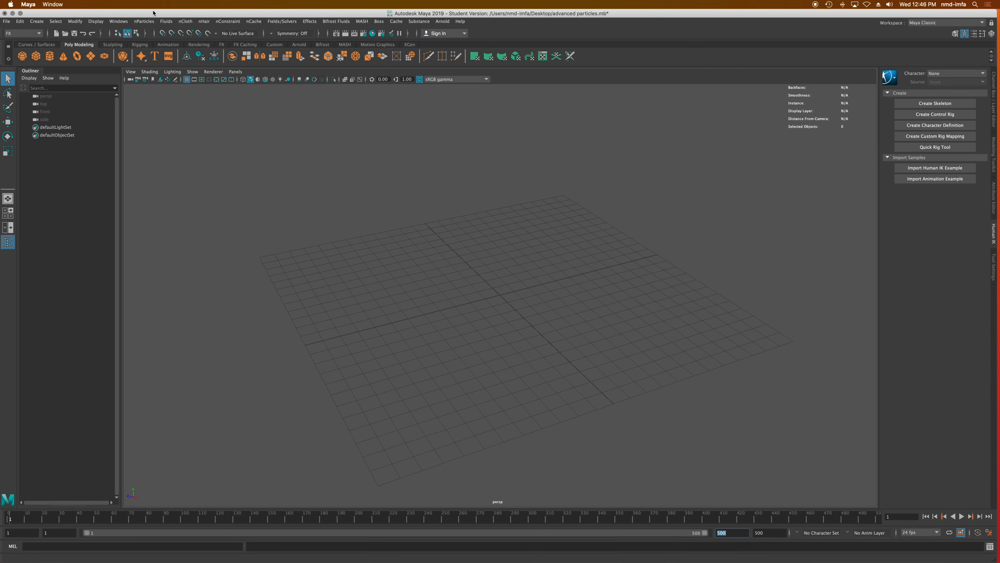
Create an nParticle emitter and move it straight up to about 9.3 units above the grid.
{"action": "left_click", "coordinate": [154, 22]}
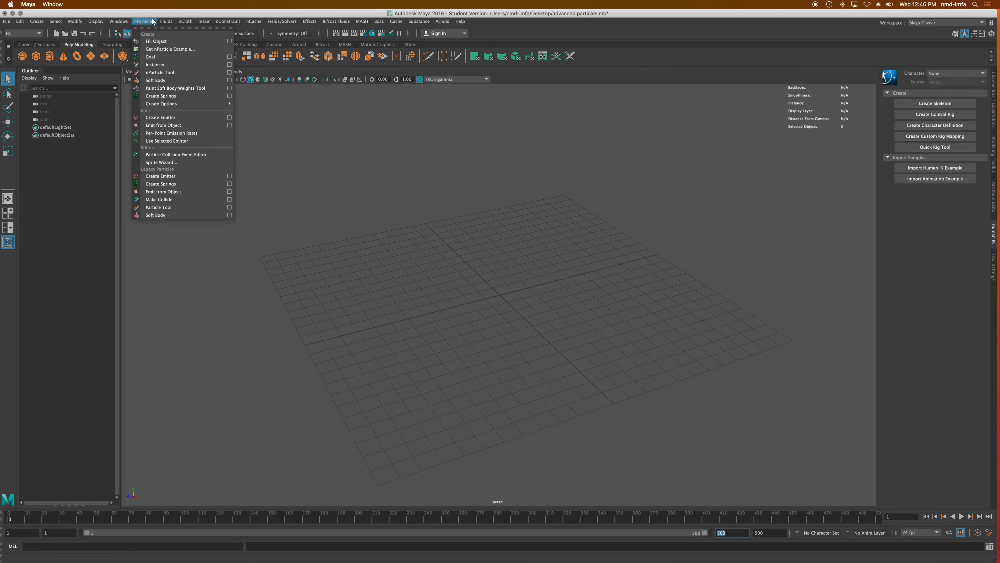
{"action": "left_click", "coordinate": [179, 117]}
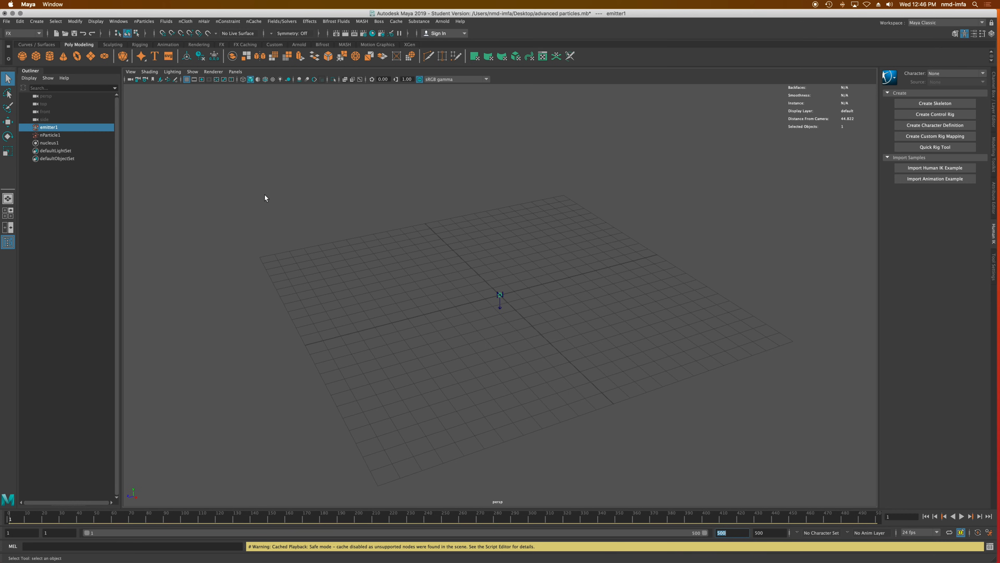
{"action": "type", "text": "wq"}
{"action": "left_click", "coordinate": [76, 128]}
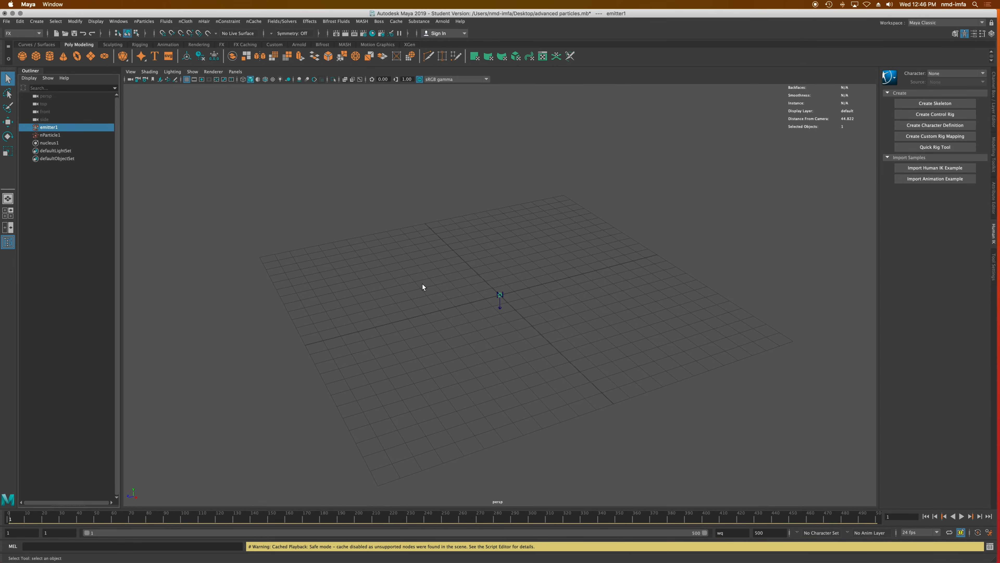
{"action": "left_click", "coordinate": [498, 295]}
{"action": "key", "text": "w"}
{"action": "left_click_drag", "start_coordinate": [498, 279], "coordinate": [501, 131]}
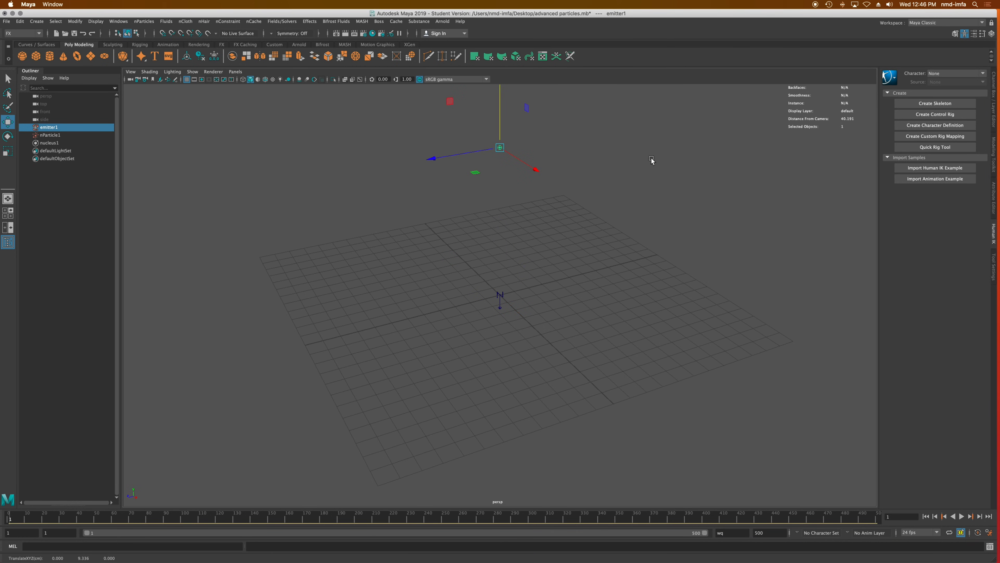
Set the nParticle's render type to Spheres and play the simulation up to frame 120.
{"action": "left_click", "coordinate": [994, 197]}
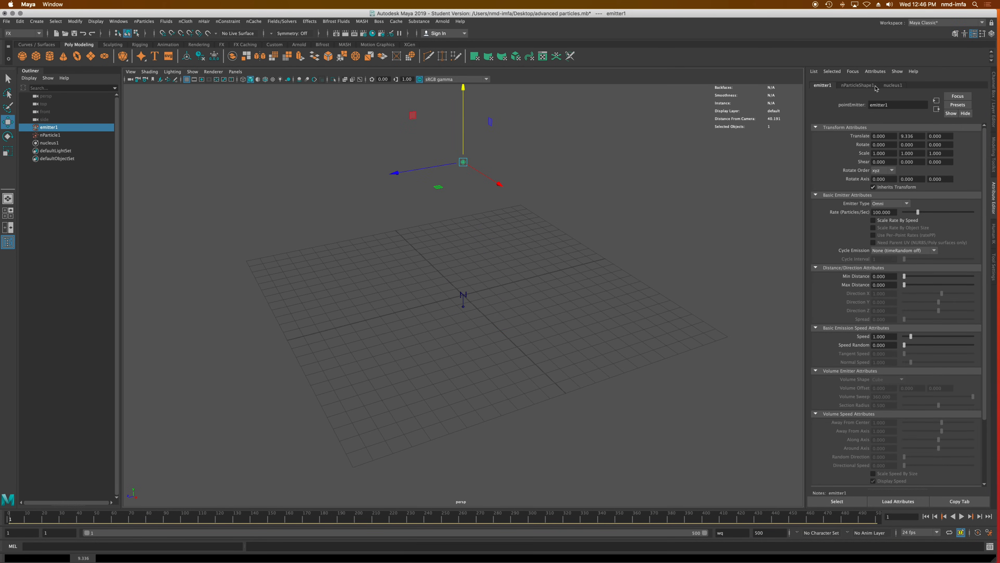
{"action": "left_click", "coordinate": [866, 86]}
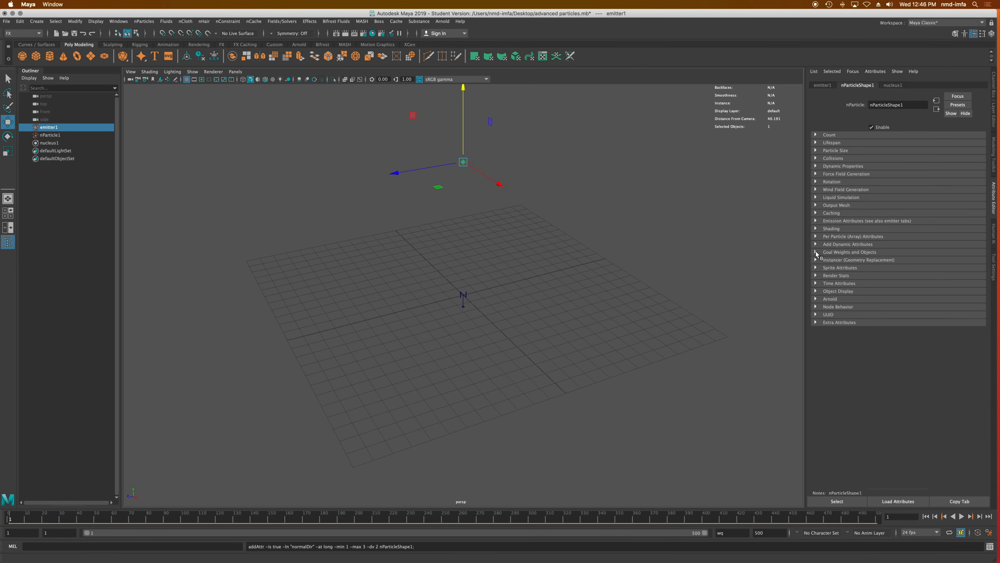
{"action": "left_click", "coordinate": [816, 229]}
{"action": "left_click", "coordinate": [877, 238]}
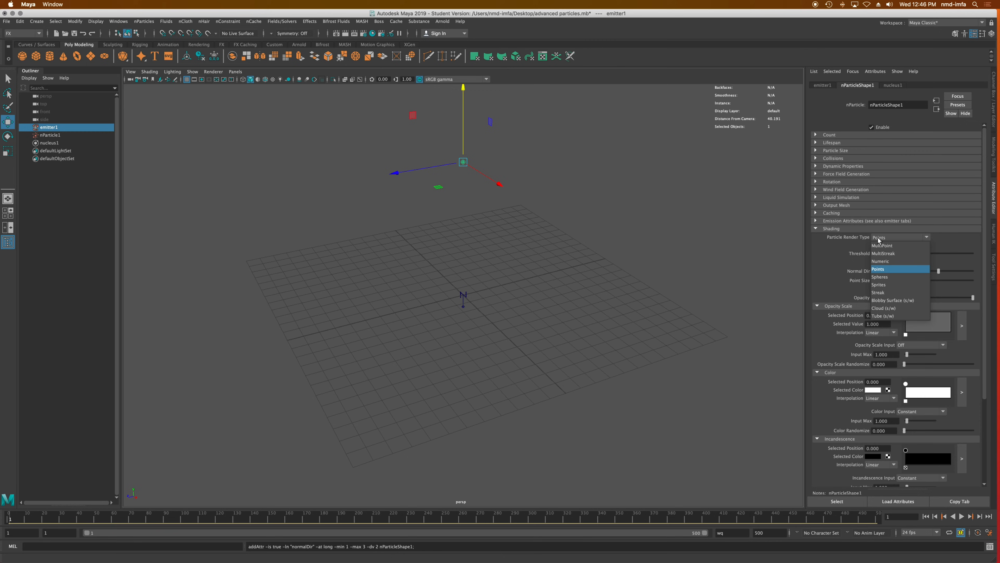
{"action": "left_click", "coordinate": [899, 280]}
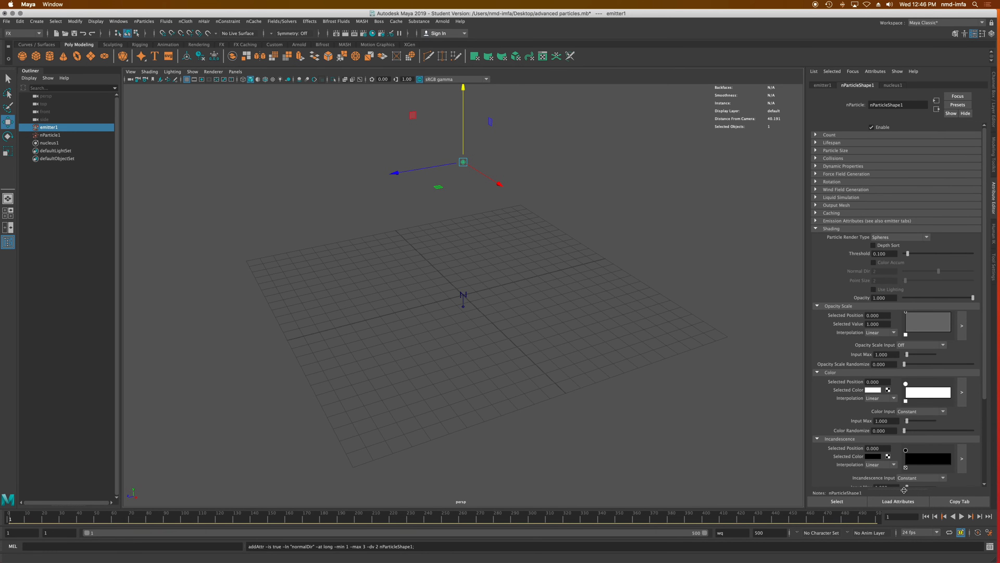
{"action": "left_click", "coordinate": [961, 516]}
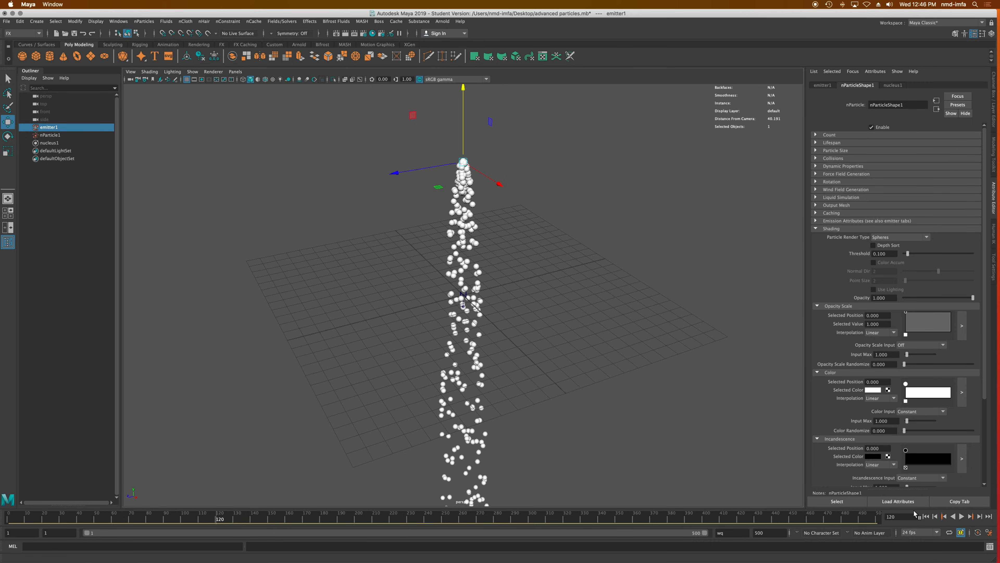
Select the nParticle object and save the scene, accepting the student version notice.
{"action": "left_click_drag", "start_coordinate": [657, 453], "coordinate": [635, 449], "text": "alt"}
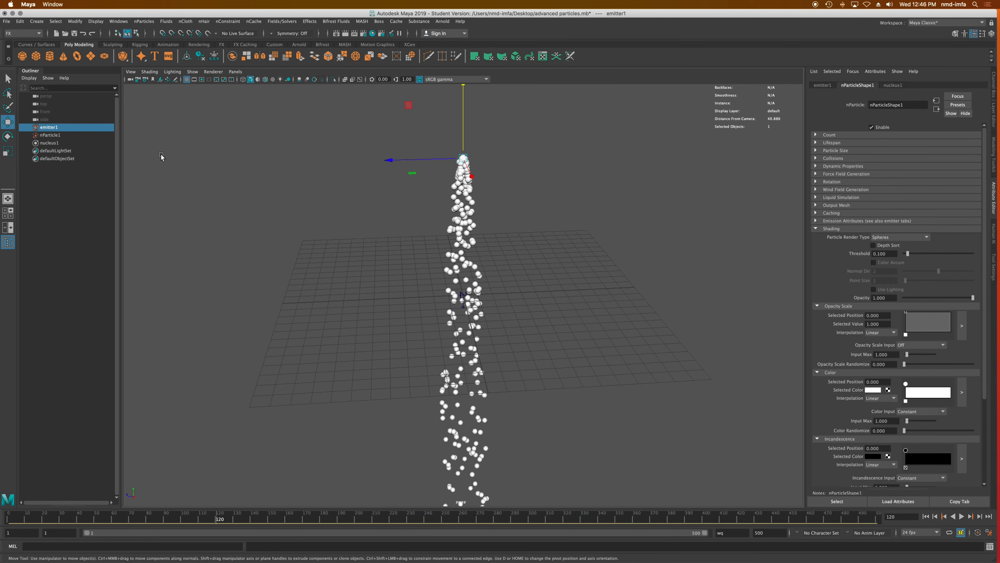
{"action": "left_click", "coordinate": [50, 135]}
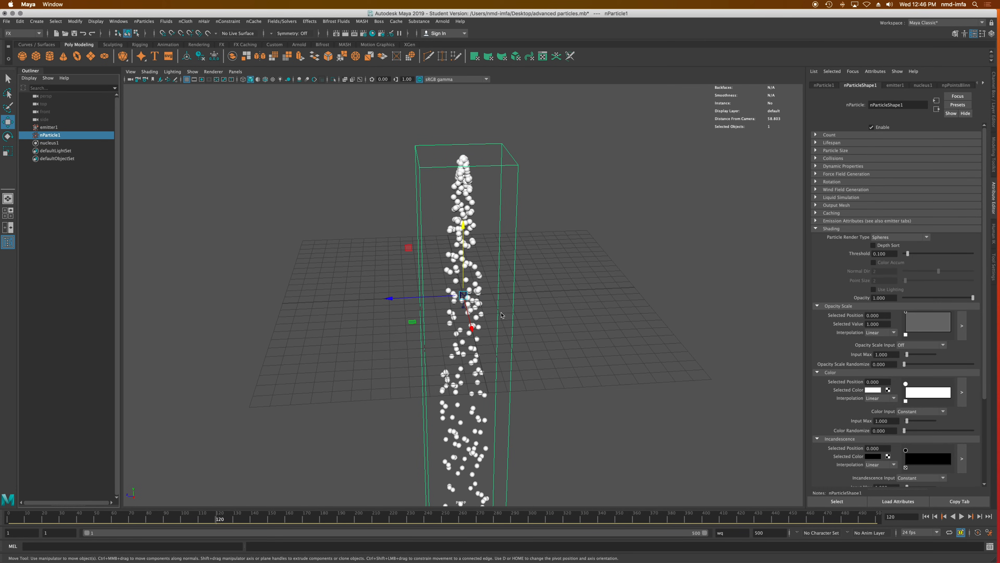
{"action": "key", "text": "q"}
{"action": "key", "text": "super+s"}
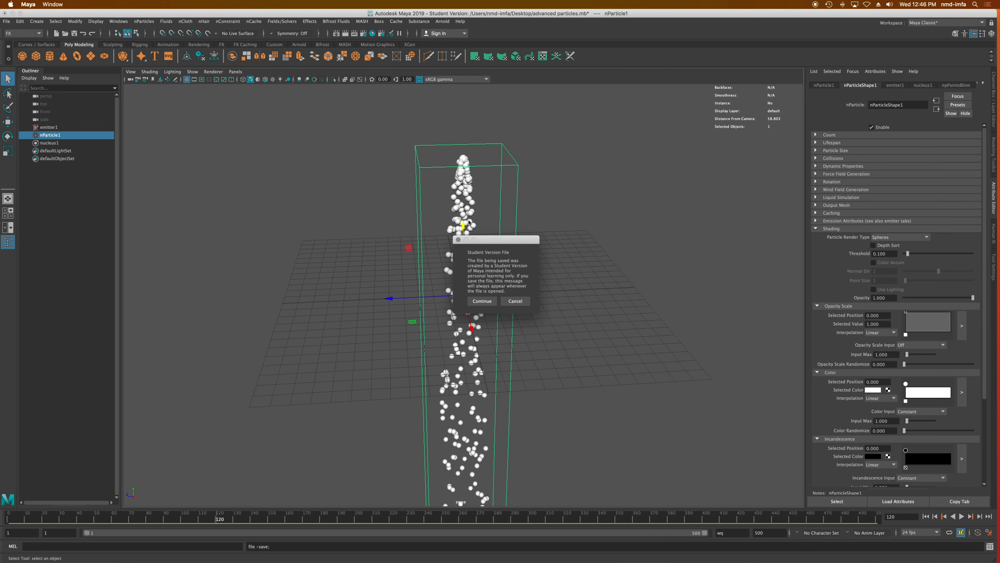
{"action": "left_click", "coordinate": [482, 301]}
{"action": "key", "text": "w"}
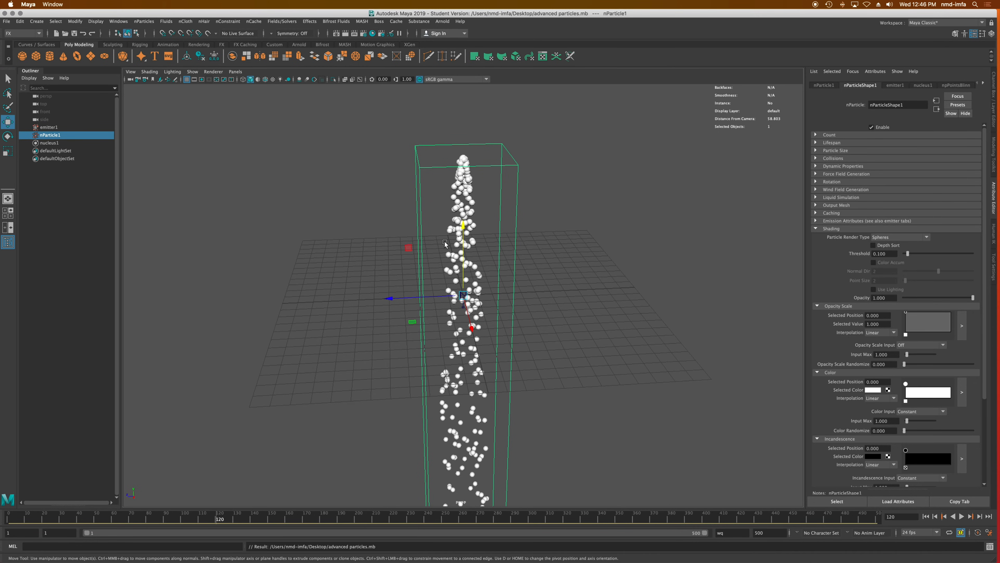
Assign a new Arnold aiStandardSurface material to the nParticle and set its base color to cyan.
{"action": "right_click", "coordinate": [461, 216]}
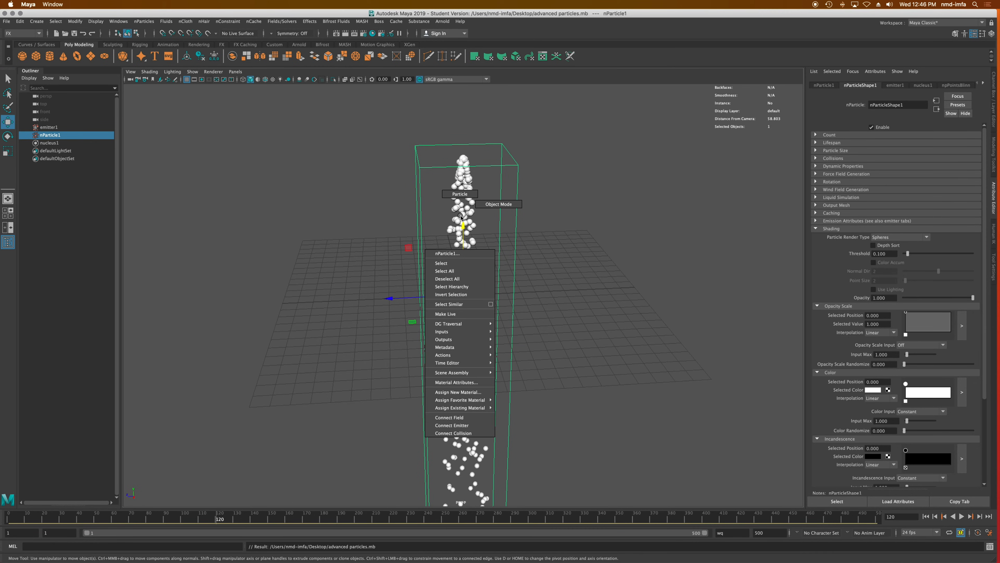
{"action": "left_click", "coordinate": [485, 393]}
{"action": "left_click", "coordinate": [365, 255]}
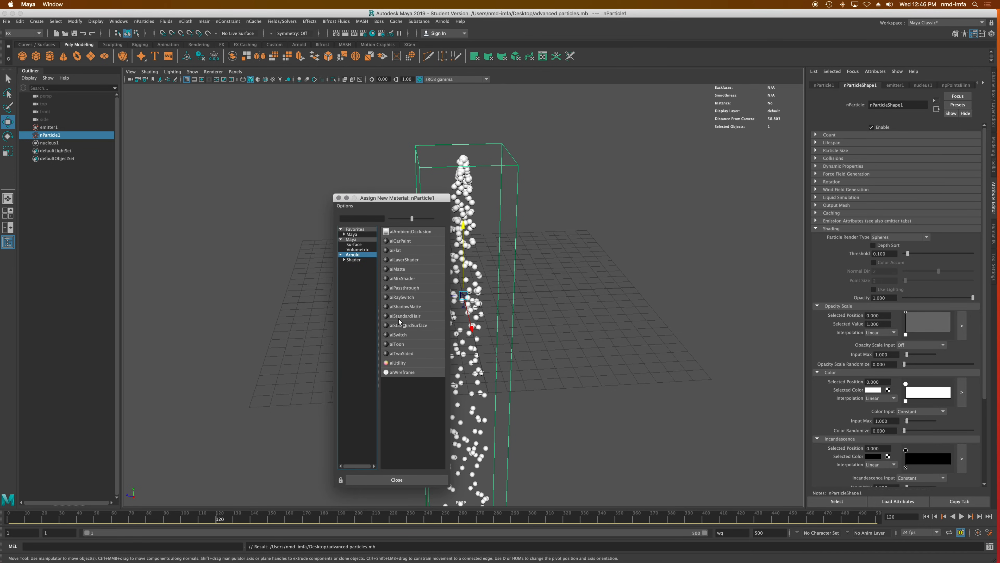
{"action": "left_click", "coordinate": [404, 323]}
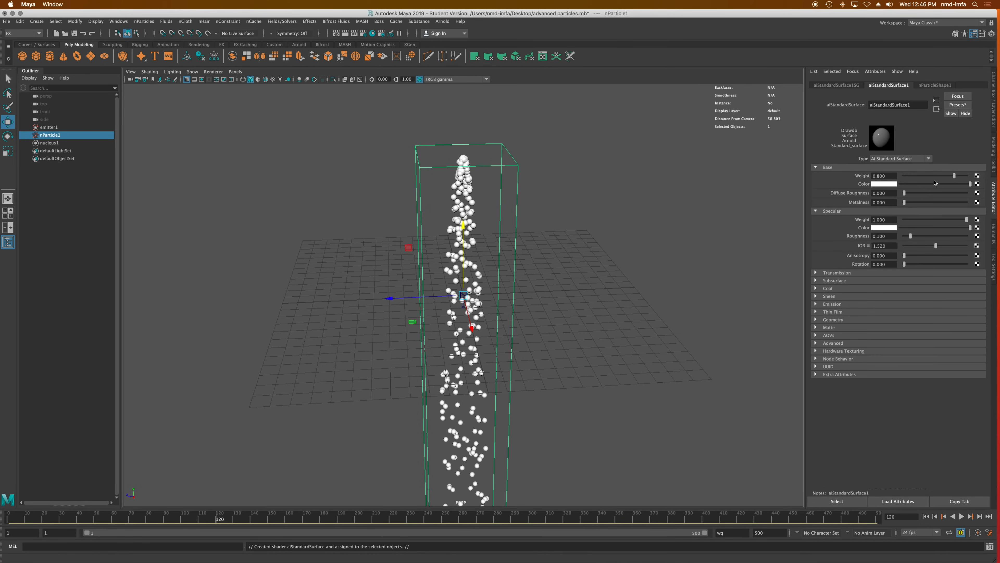
{"action": "left_click", "coordinate": [885, 184]}
{"action": "left_click", "coordinate": [881, 163]}
Add an Arnold skydome light to the scene and save the file.
{"action": "left_click", "coordinate": [298, 44]}
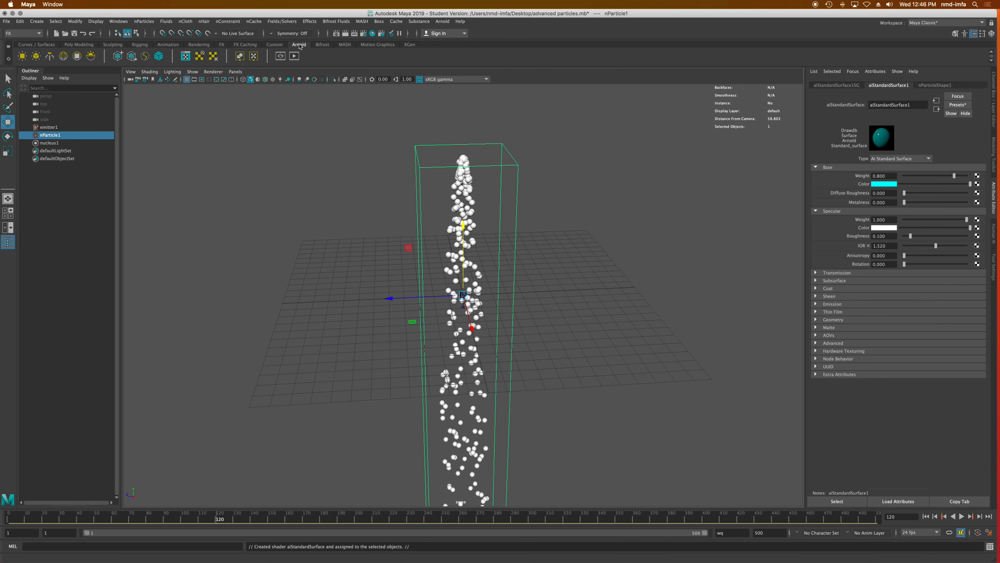
{"action": "left_click", "coordinate": [64, 57]}
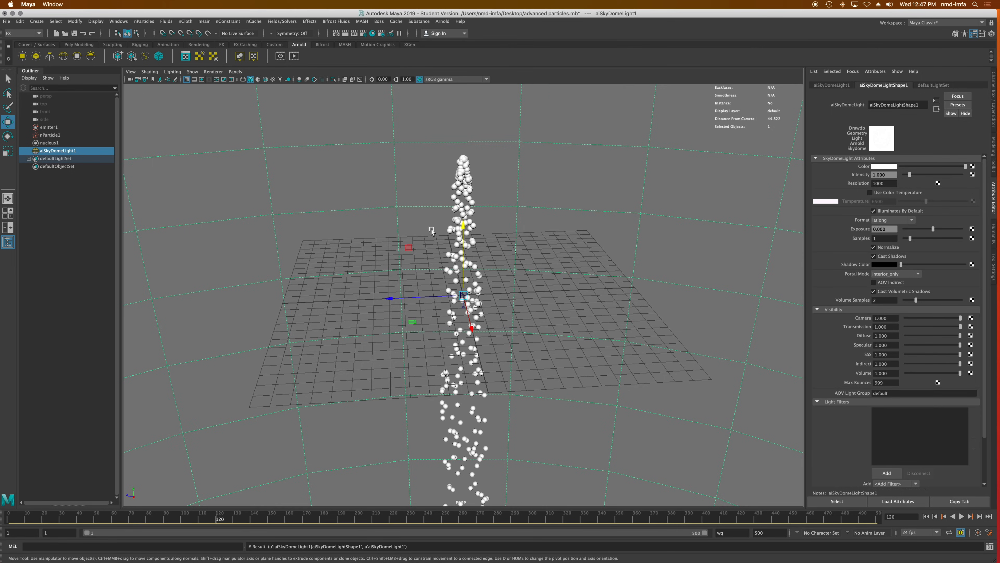
{"action": "key", "text": "super+s"}
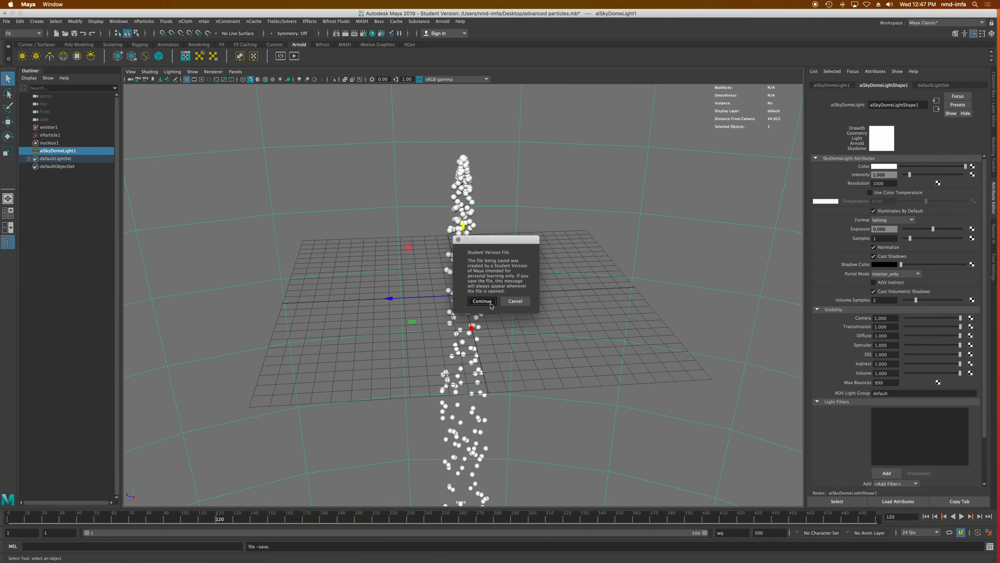
{"action": "left_click", "coordinate": [482, 305]}
Start a live Arnold render of the particles and move the render window clear of the particle stream.
{"action": "left_click", "coordinate": [280, 56]}
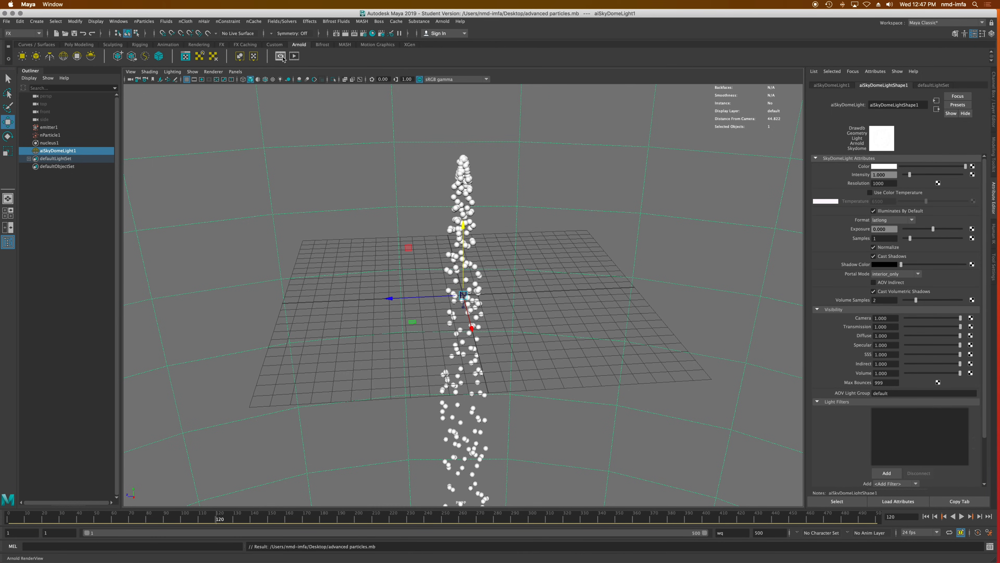
{"action": "left_click", "coordinate": [508, 98]}
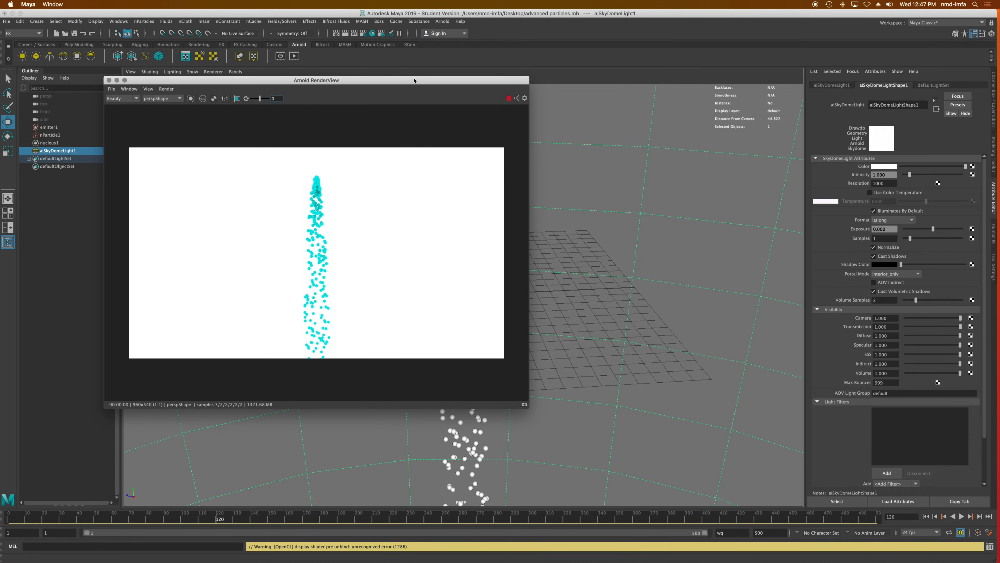
{"action": "left_click_drag", "start_coordinate": [413, 80], "coordinate": [305, 54]}
{"action": "left_click_drag", "start_coordinate": [510, 280], "coordinate": [693, 205], "text": "alt"}
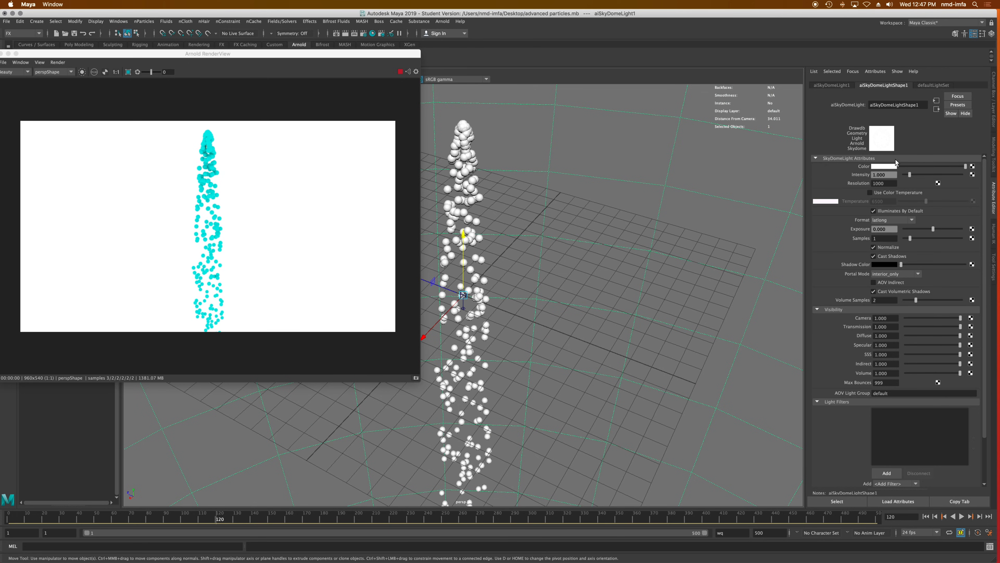
Try magenta as the particle material's base color and settle on yellow, checking it in the live render.
{"action": "left_click", "coordinate": [466, 173]}
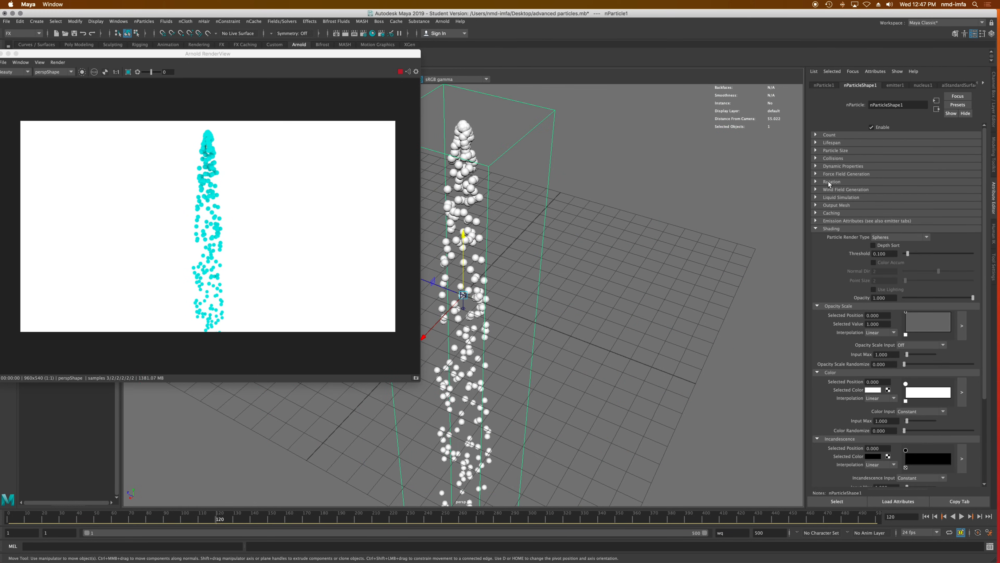
{"action": "left_click", "coordinate": [958, 85]}
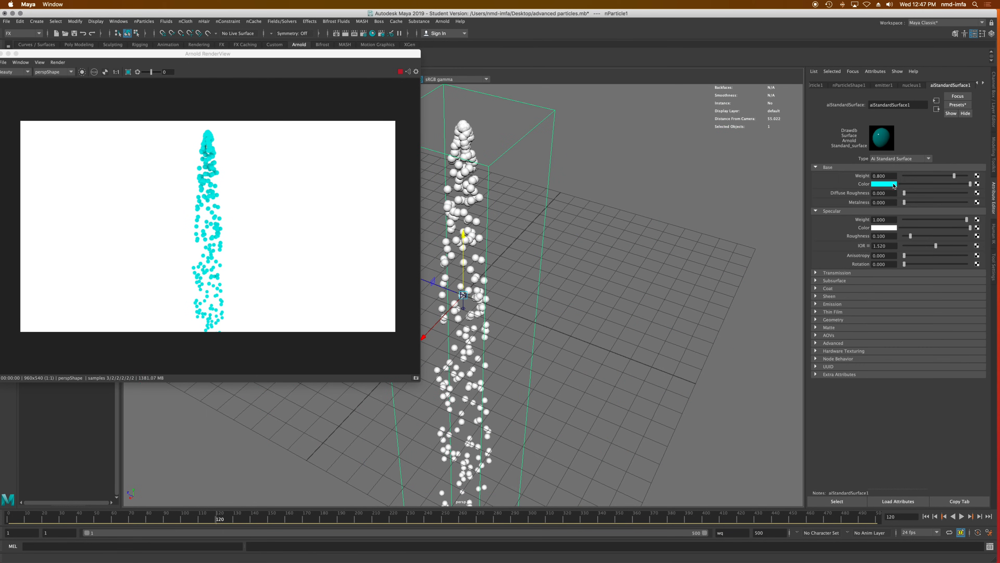
{"action": "left_click", "coordinate": [894, 186]}
{"action": "left_click", "coordinate": [907, 167]}
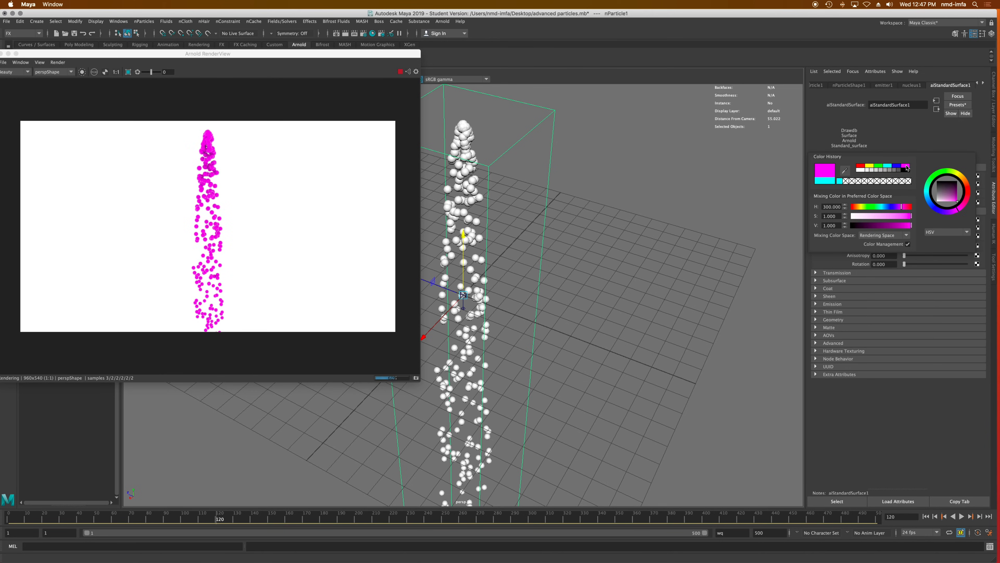
{"action": "left_click", "coordinate": [870, 167]}
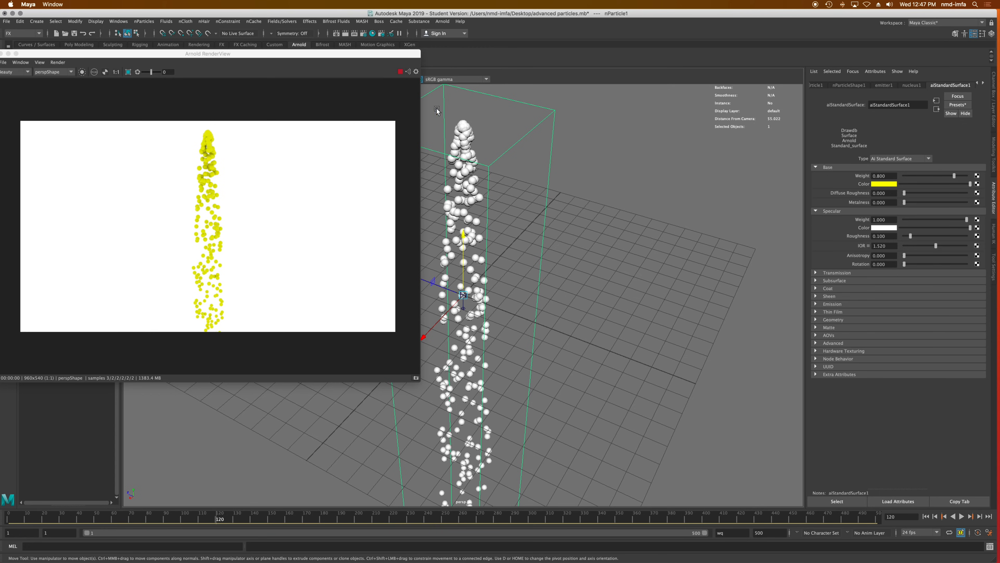
{"action": "left_click_drag", "start_coordinate": [391, 54], "coordinate": [445, 98]}
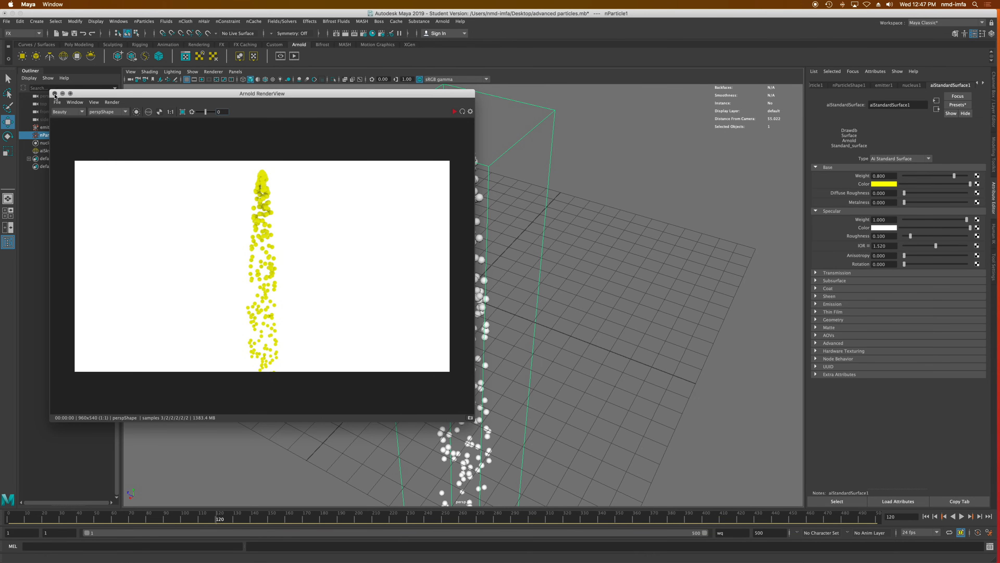
Close the Arnold render window and save the scene, accepting the student version notice.
{"action": "left_click", "coordinate": [54, 93]}
{"action": "key", "text": "super+s"}
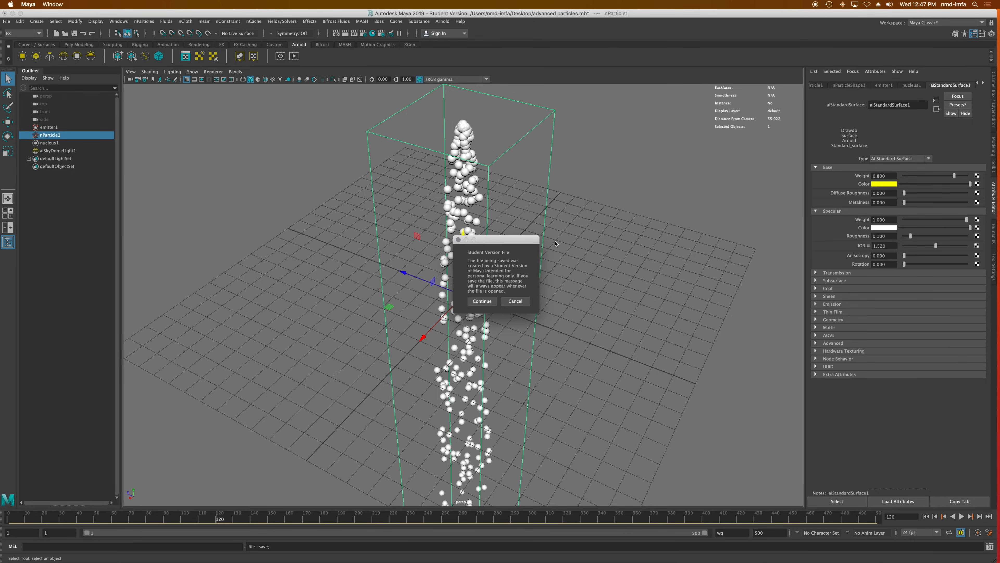
{"action": "left_click", "coordinate": [482, 301]}
{"action": "key", "text": "w"}
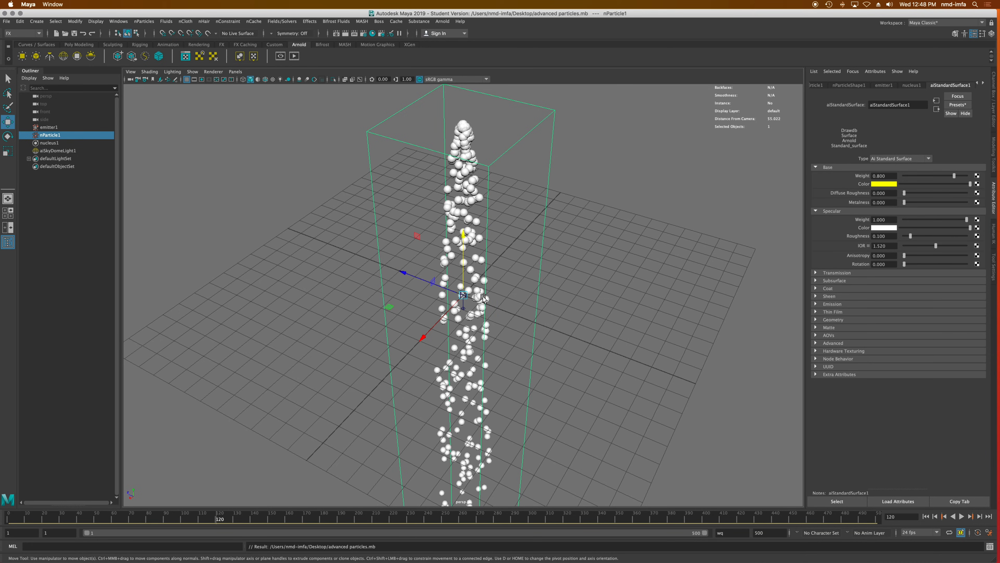
Delete emitter1, nParticle1 and nucleus1 from the scene.
{"action": "left_click", "coordinate": [49, 127]}
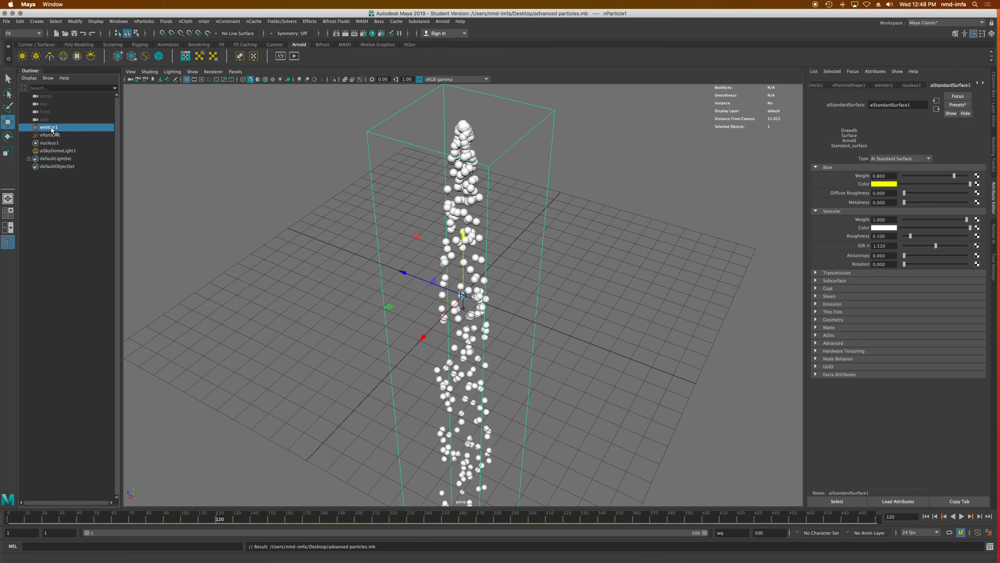
{"action": "left_click", "coordinate": [49, 143], "text": "shift"}
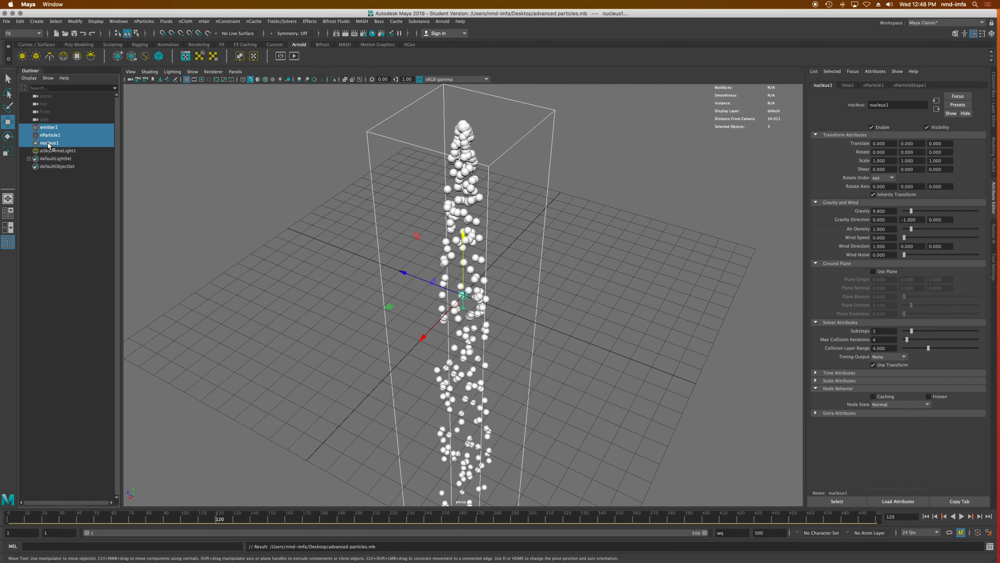
{"action": "key", "text": "Delete"}
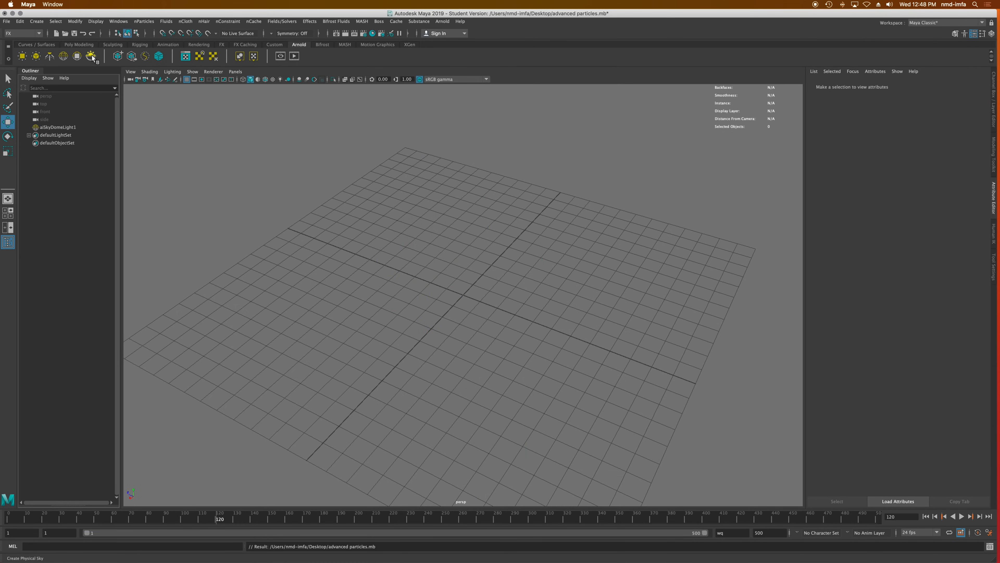
Create a polygon sphere at the center of the grid.
{"action": "left_click", "coordinate": [144, 21]}
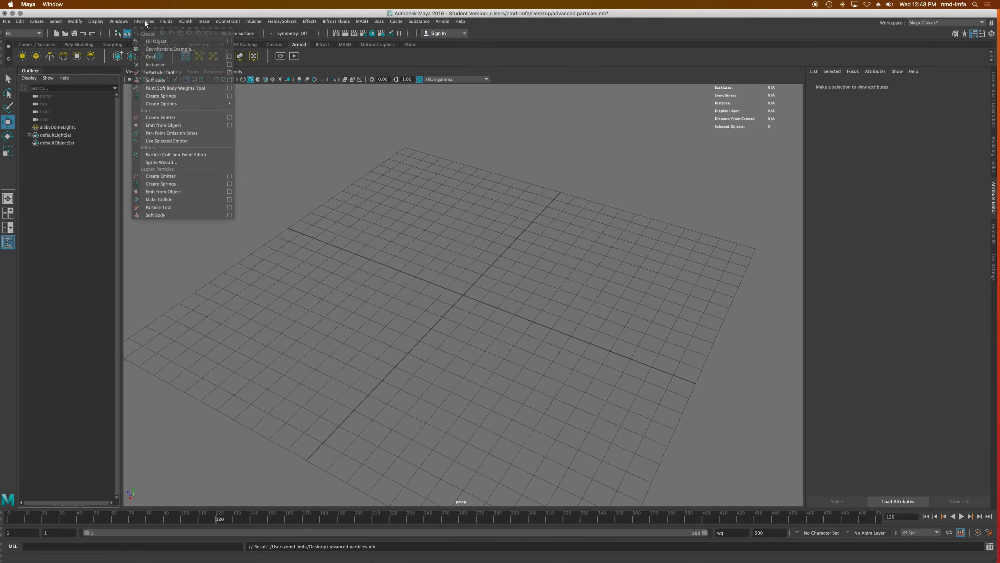
{"action": "left_click", "coordinate": [145, 20]}
{"action": "left_click", "coordinate": [81, 44]}
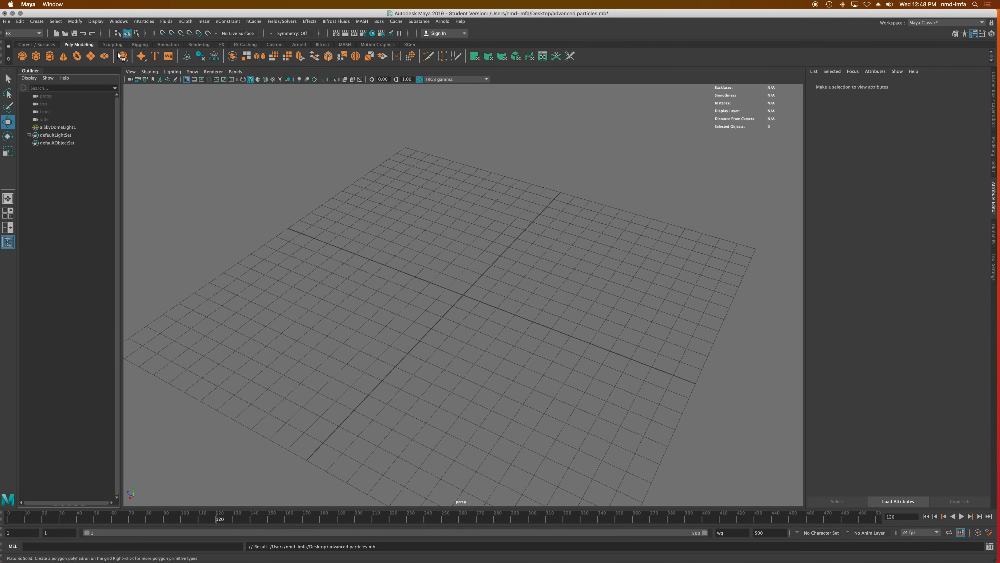
{"action": "left_click_drag", "start_coordinate": [220, 166], "coordinate": [355, 188], "text": "alt"}
{"action": "left_click", "coordinate": [23, 56]}
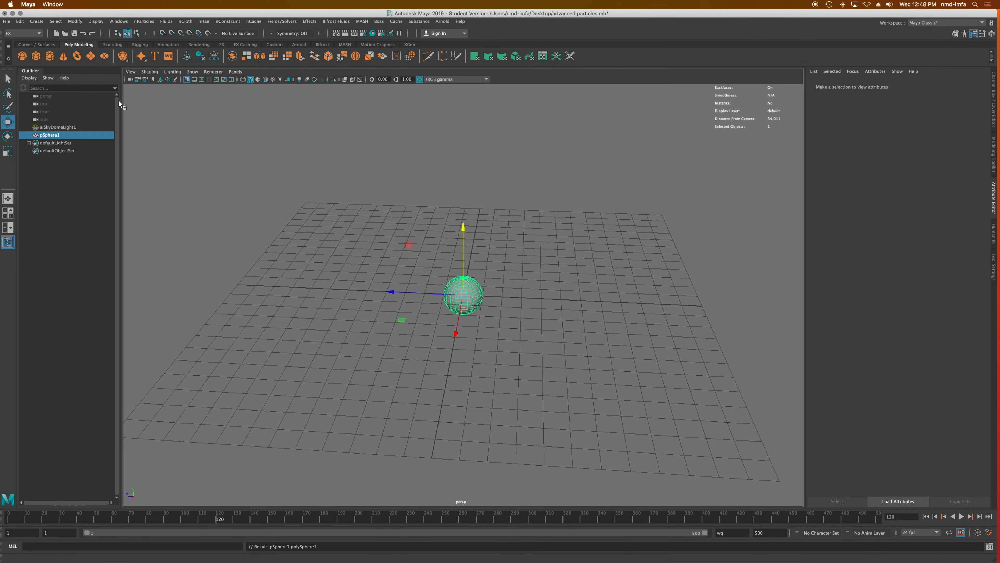
Scale the sphere up along Z to about 4.3 and along X to form a flat, saucer-like ellipsoid.
{"action": "key", "text": "r"}
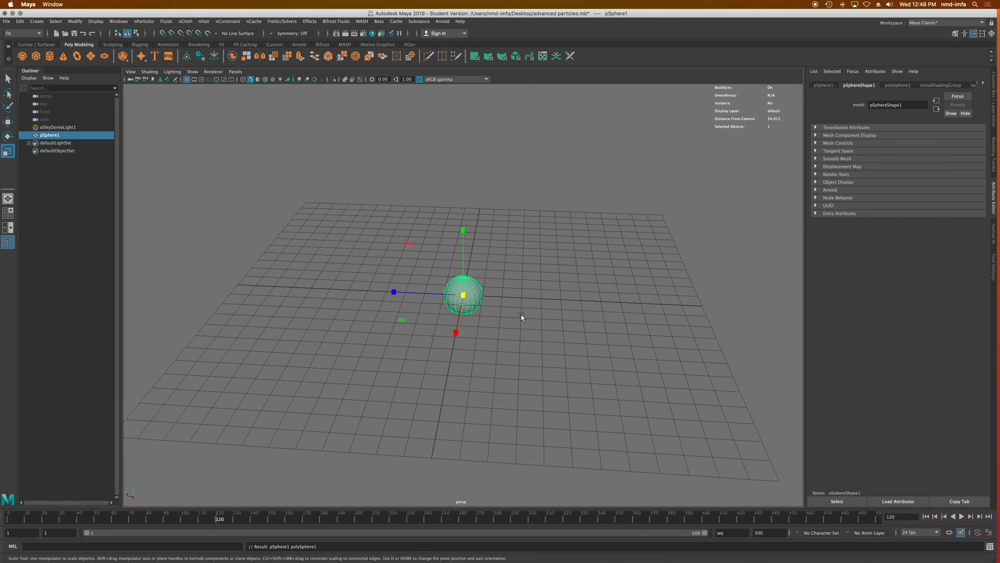
{"action": "left_click_drag", "start_coordinate": [395, 293], "coordinate": [169, 281]}
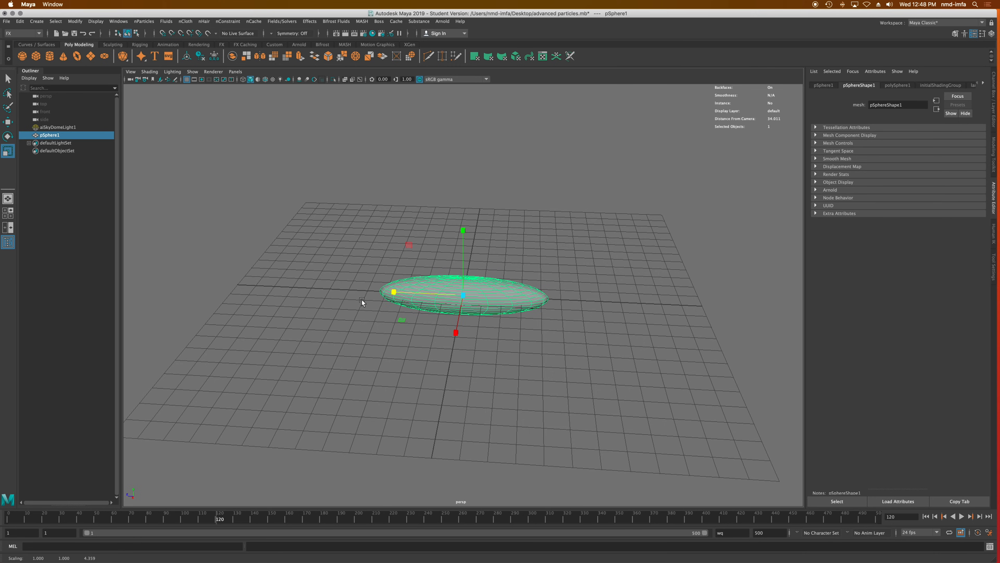
{"action": "left_click_drag", "start_coordinate": [464, 266], "coordinate": [461, 259]}
{"action": "left_click_drag", "start_coordinate": [454, 332], "coordinate": [459, 377]}
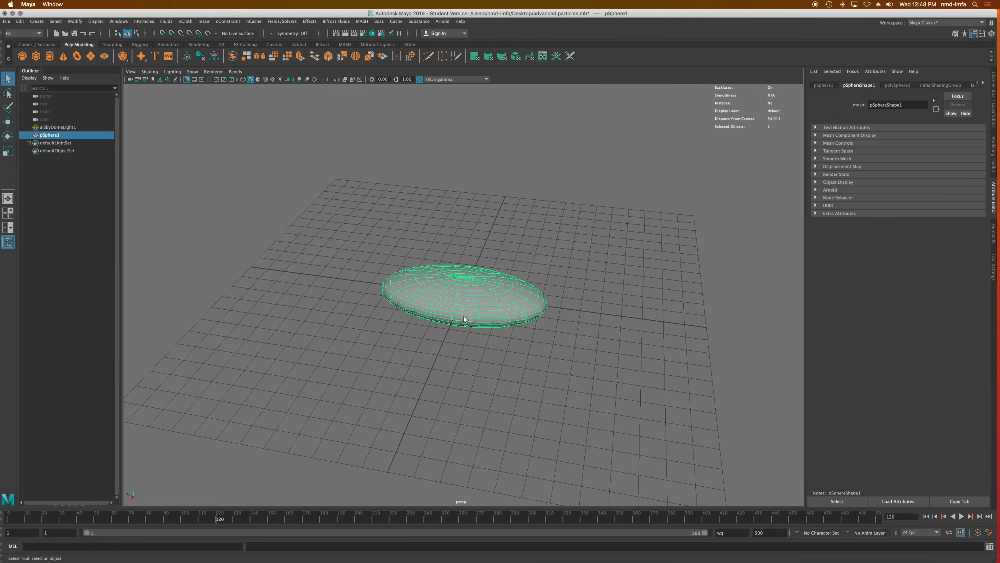
Raise the flattened sphere about 7.2 units above the grid along Y.
{"action": "key", "text": "w"}
{"action": "left_click_drag", "start_coordinate": [462, 279], "coordinate": [466, 160]}
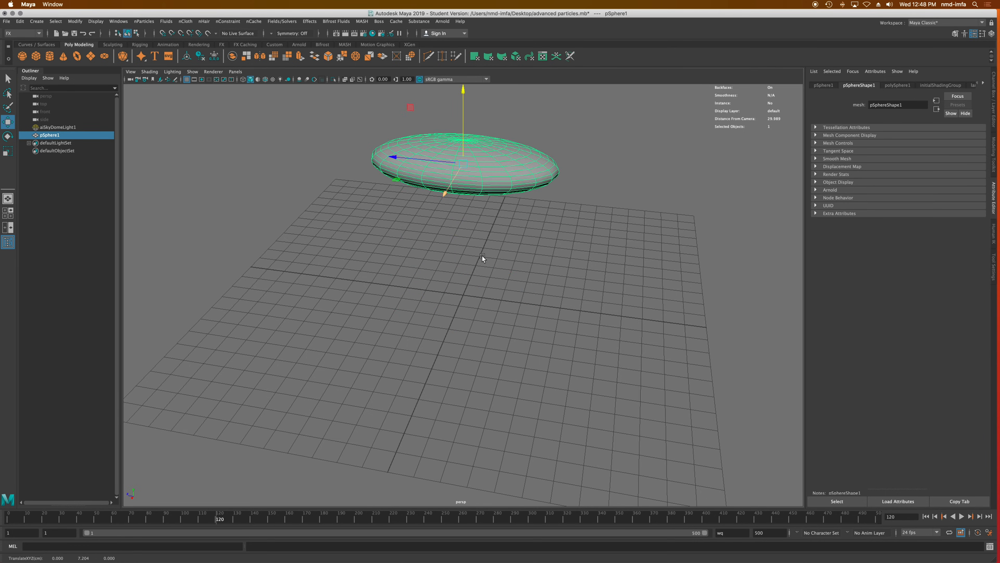
{"action": "mouse_move", "coordinate": [482, 257]}
{"action": "left_mouse_down", "text": "alt"}
{"action": "mouse_move", "coordinate": [505, 233]}
{"action": "mouse_move", "coordinate": [490, 249]}
{"action": "left_mouse_up", "text": "alt"}
{"action": "scroll", "coordinate": [478, 174], "scroll_direction": "up", "scroll_amount": 3}
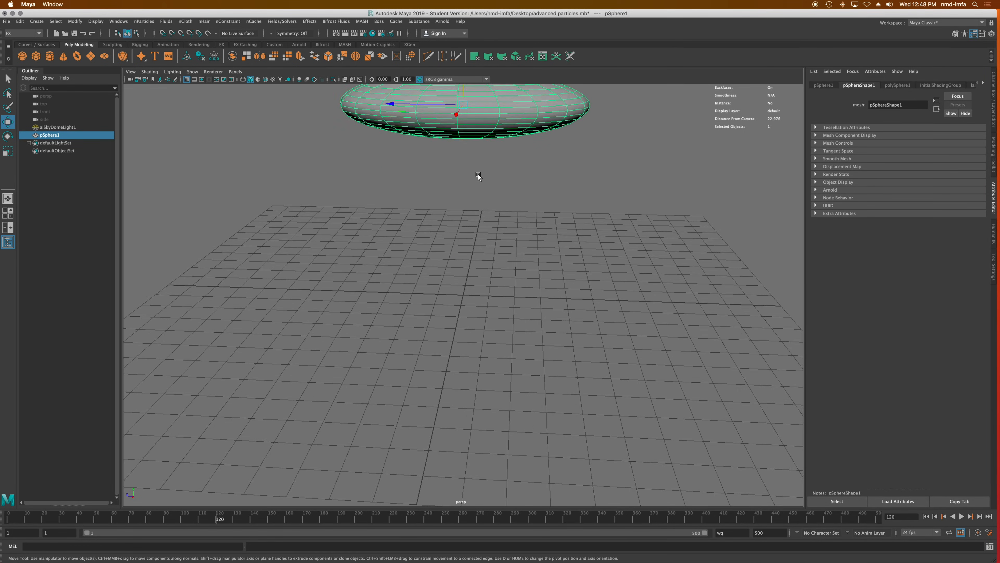
{"action": "scroll", "coordinate": [477, 174], "scroll_direction": "down", "scroll_amount": 5}
{"action": "left_click_drag", "start_coordinate": [477, 175], "coordinate": [457, 200], "text": "alt"}
{"action": "right_click_drag", "start_coordinate": [466, 205], "coordinate": [430, 207]}
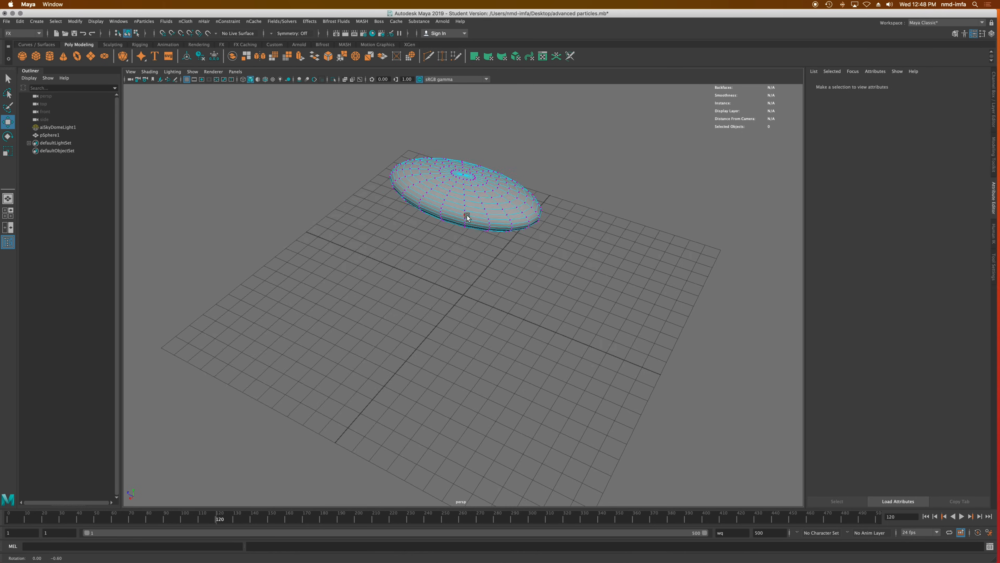
{"action": "left_click_drag", "start_coordinate": [466, 215], "coordinate": [497, 193], "text": "alt"}
{"action": "left_click_drag", "start_coordinate": [519, 223], "coordinate": [475, 206], "text": "alt"}
{"action": "right_click", "coordinate": [469, 178]}
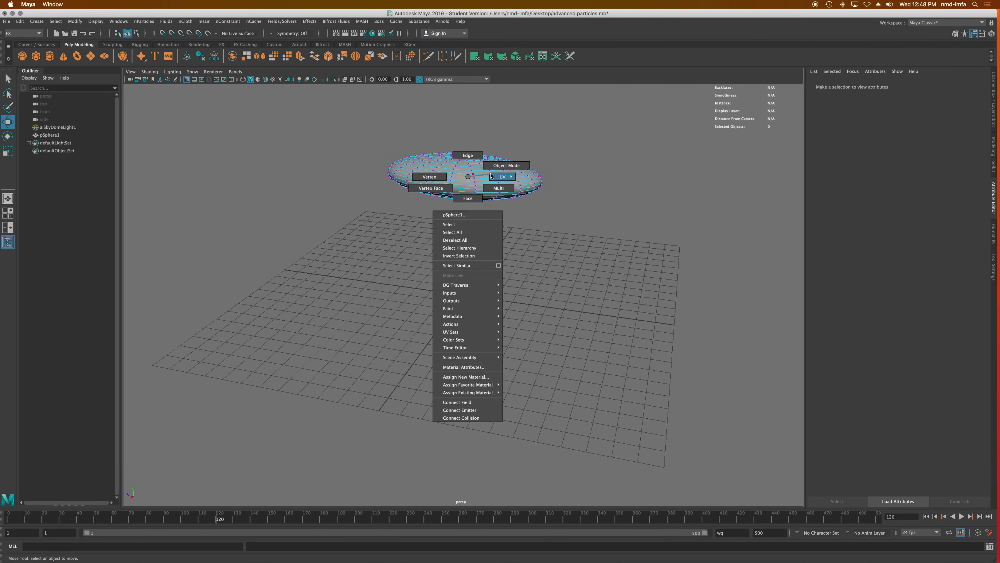
{"action": "left_click", "coordinate": [496, 165]}
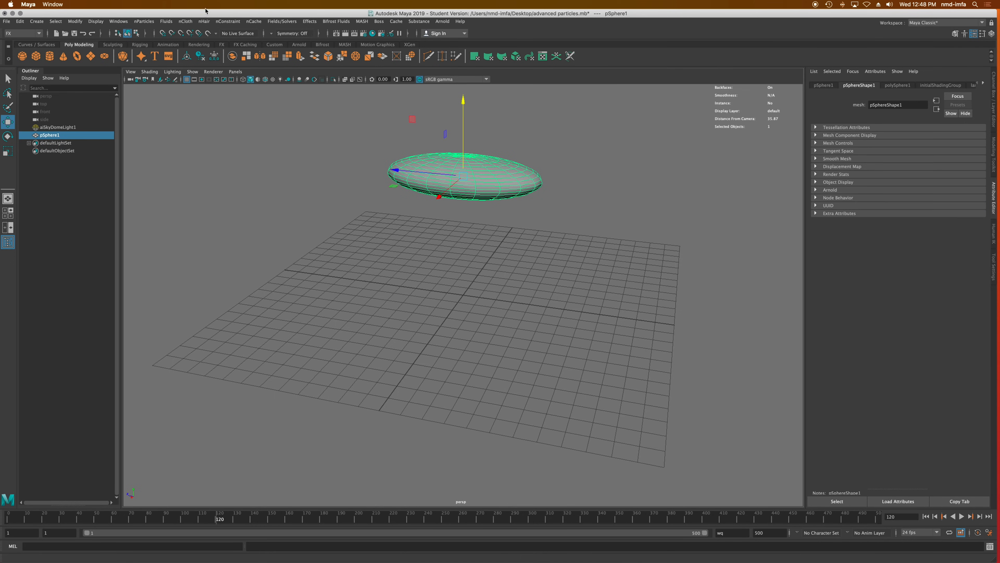
Try emitting nParticles from the whole flattened sphere and play the simulation from the first frame.
{"action": "left_click", "coordinate": [145, 21]}
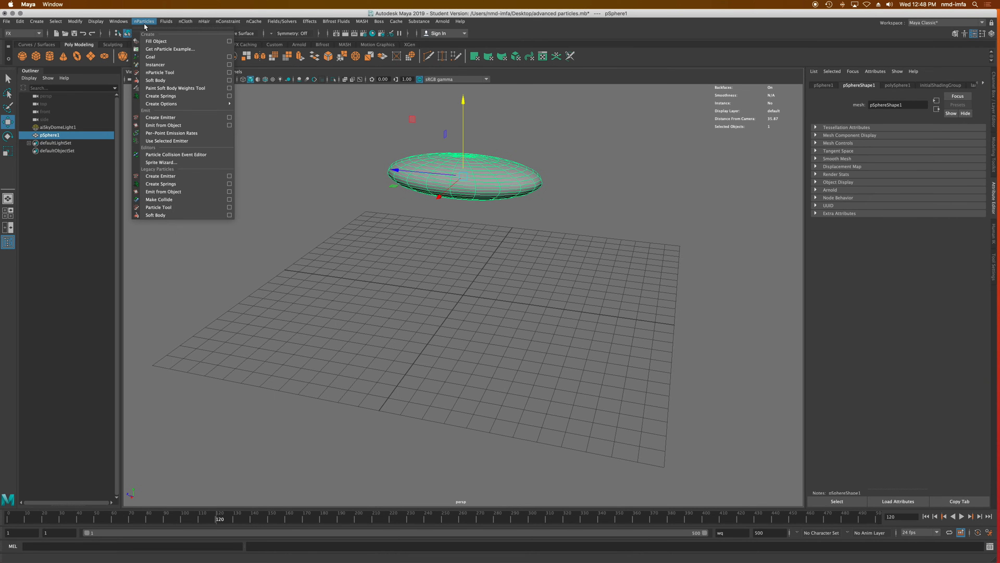
{"action": "left_click", "coordinate": [164, 124]}
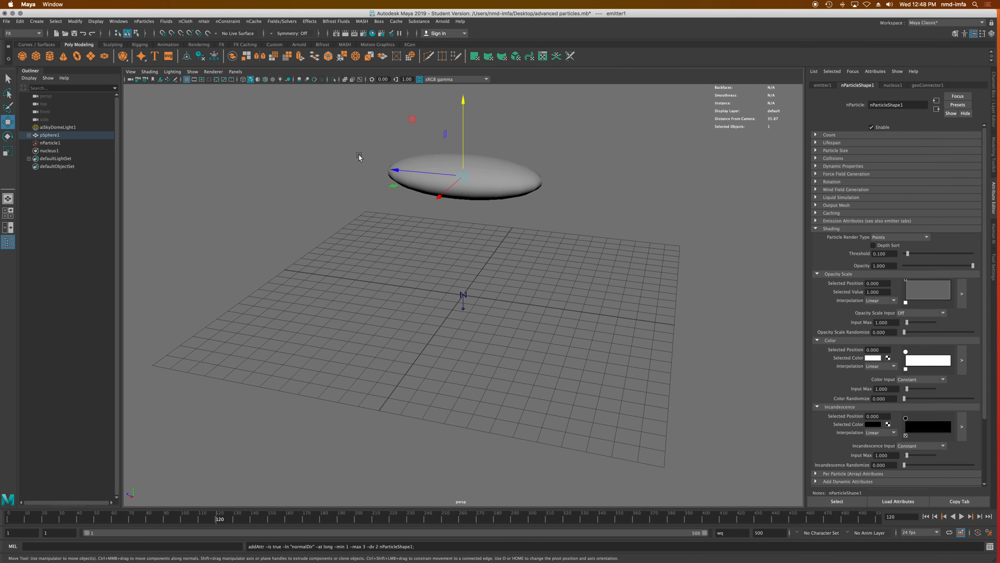
{"action": "left_click", "coordinate": [458, 171]}
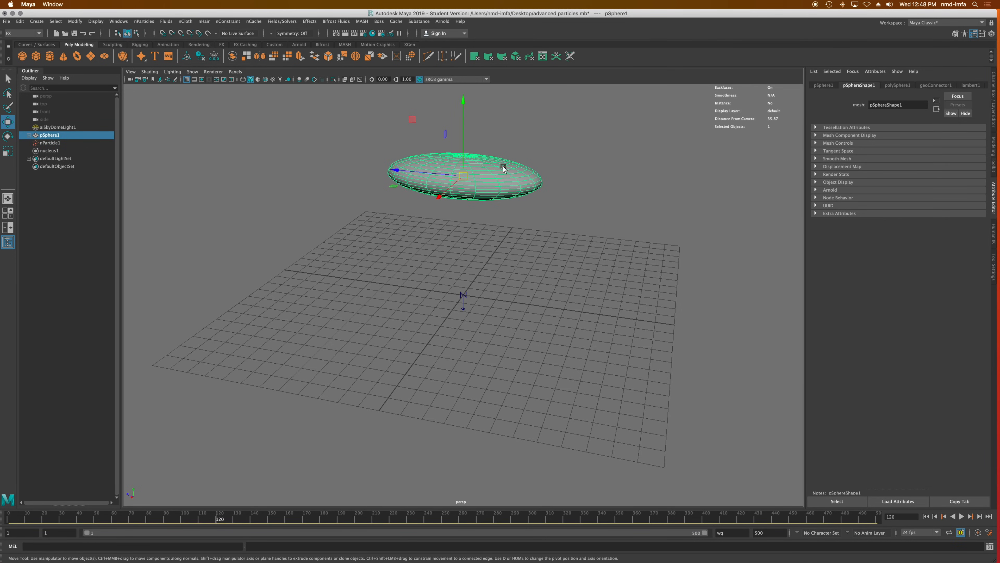
{"action": "left_click", "coordinate": [56, 144]}
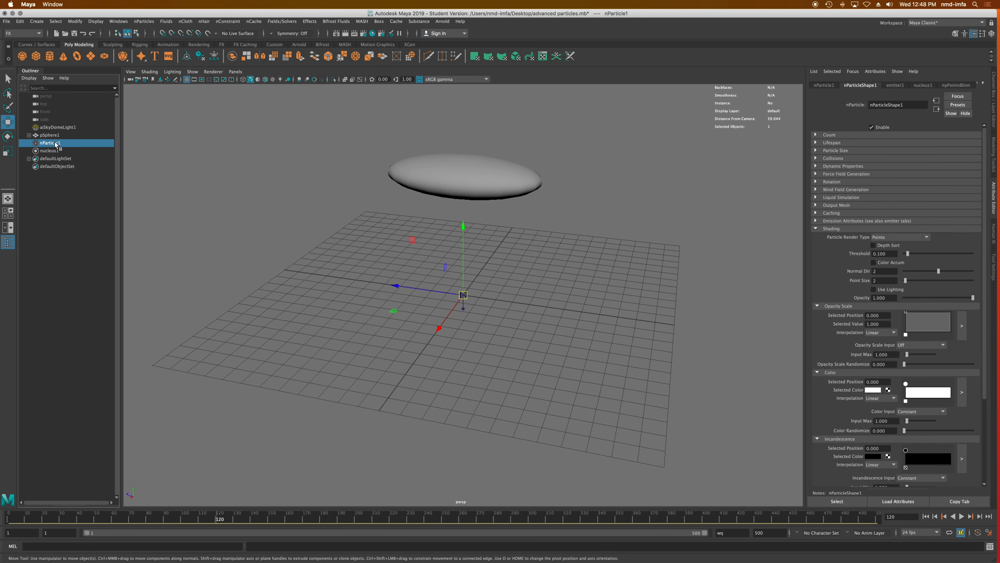
{"action": "left_click", "coordinate": [925, 516]}
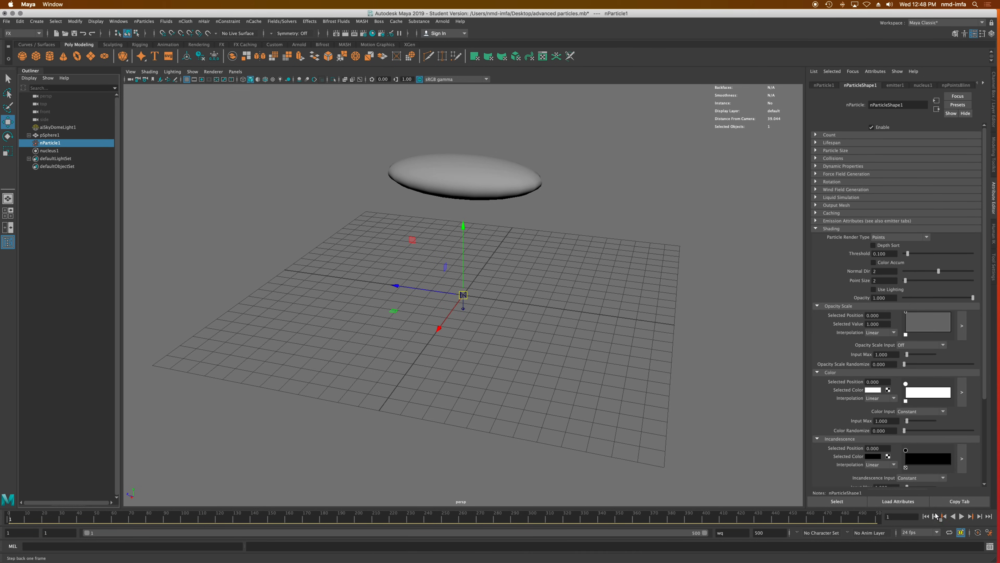
{"action": "left_click", "coordinate": [961, 517]}
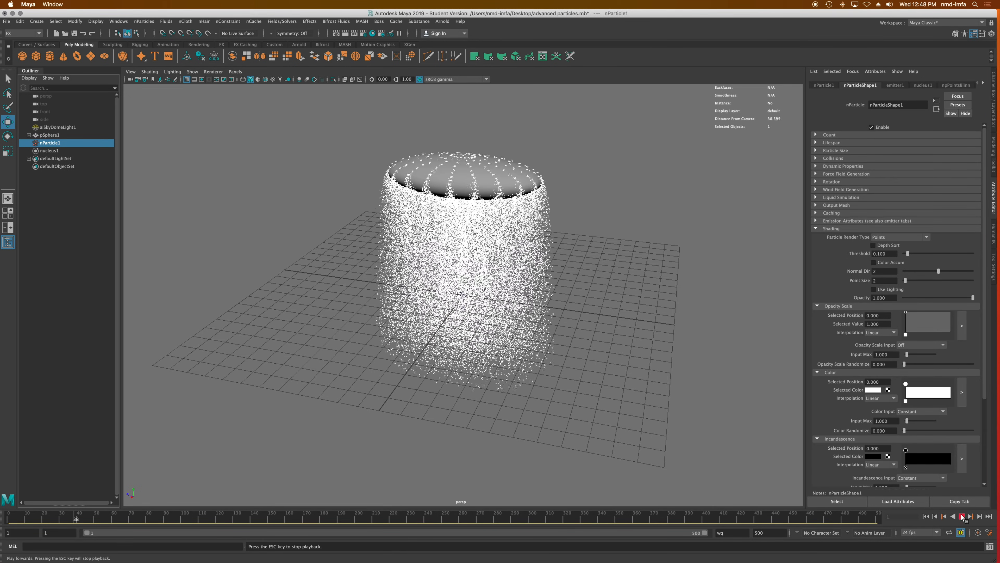
{"action": "mouse_move", "coordinate": [444, 264]}
{"action": "left_mouse_down", "text": "alt"}
{"action": "mouse_move", "coordinate": [396, 197]}
{"action": "mouse_move", "coordinate": [347, 236]}
{"action": "mouse_move", "coordinate": [227, 298]}
{"action": "mouse_move", "coordinate": [243, 282]}
{"action": "mouse_move", "coordinate": [488, 236]}
{"action": "mouse_move", "coordinate": [327, 240]}
{"action": "mouse_move", "coordinate": [256, 255]}
{"action": "mouse_move", "coordinate": [497, 243]}
{"action": "mouse_move", "coordinate": [459, 287]}
{"action": "mouse_move", "coordinate": [492, 209]}
{"action": "mouse_move", "coordinate": [616, 247]}
{"action": "mouse_move", "coordinate": [677, 248]}
{"action": "mouse_move", "coordinate": [451, 267]}
{"action": "left_mouse_up", "text": "alt"}
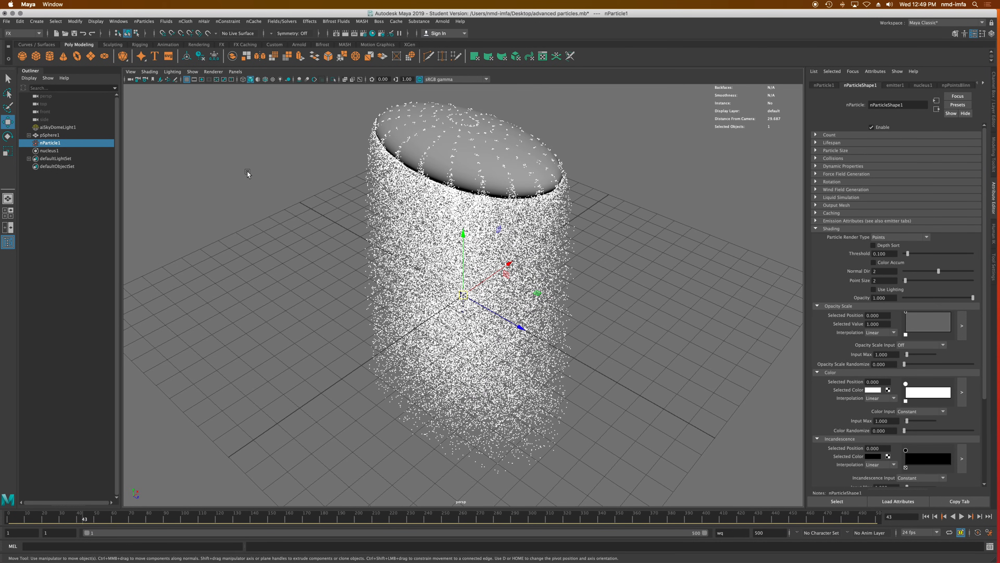
Undo the particle emission from the whole sphere, going back to the bare mesh.
{"action": "key", "text": "super+z"}
{"action": "key", "text": "super+z"}
{"action": "key", "text": "super+z"}
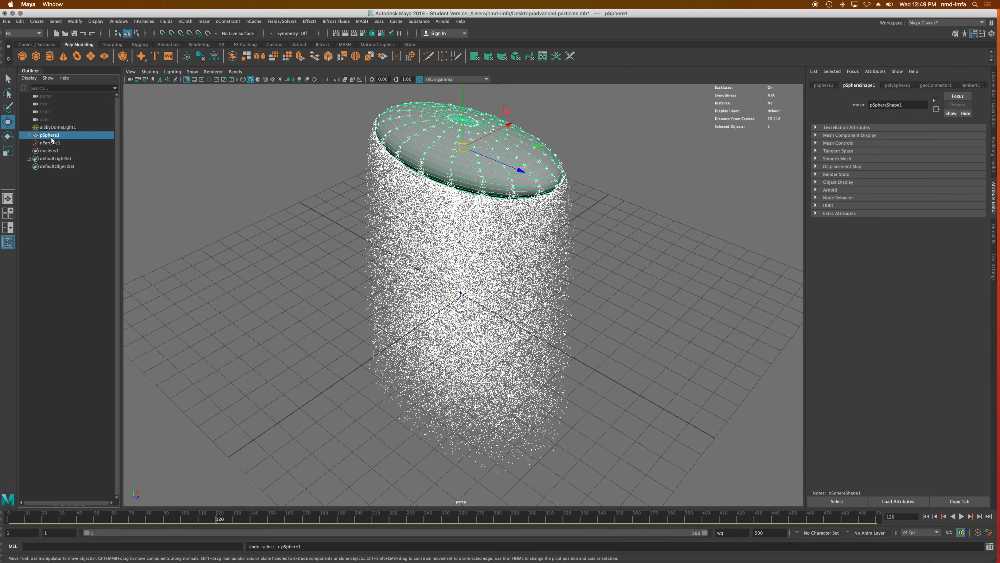
{"action": "key", "text": "super+z"}
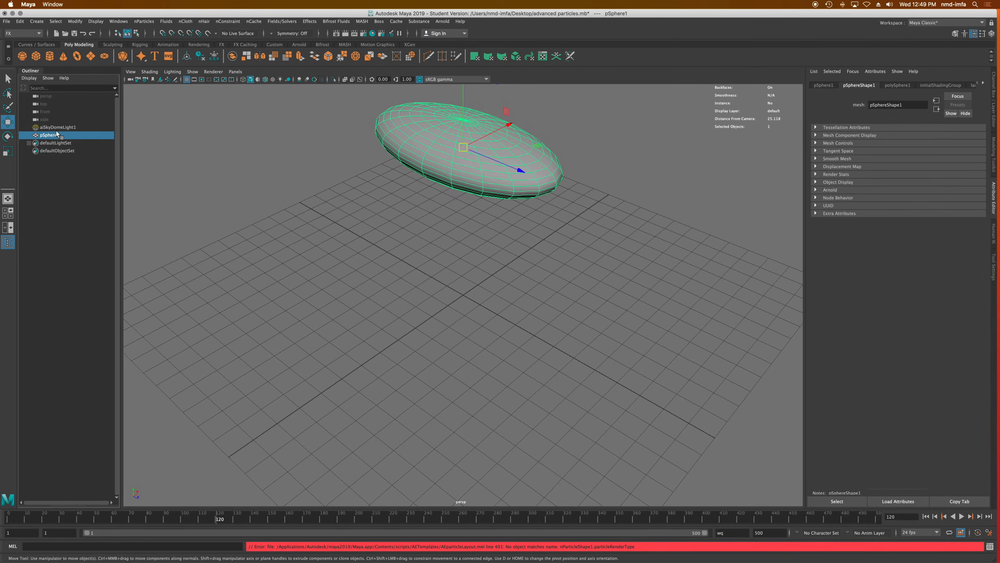
Save the scene with the flattened sphere, accepting the student version notice.
{"action": "key", "text": "q"}
{"action": "key", "text": "super+s"}
{"action": "left_click", "coordinate": [482, 301]}
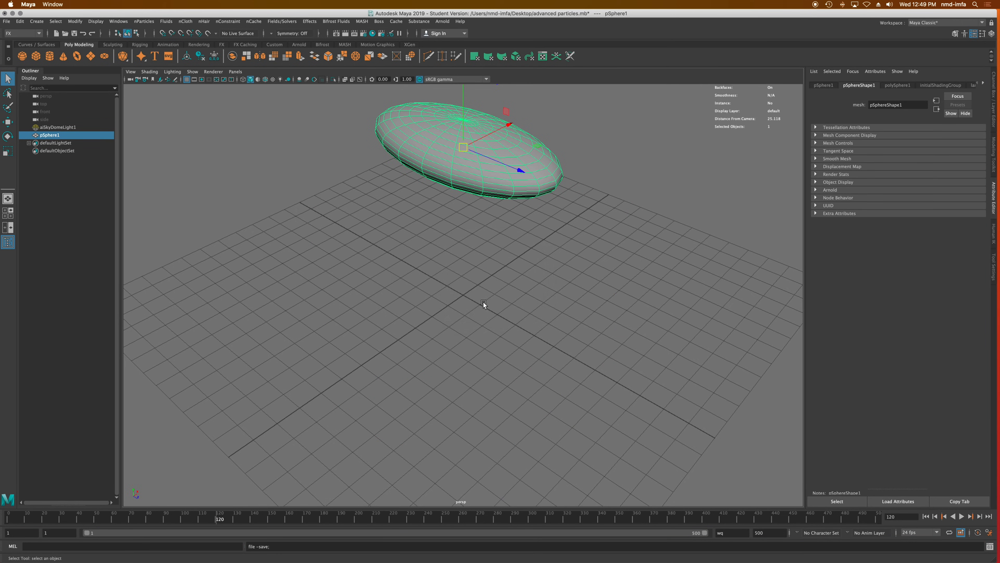
Switch the flattened sphere to face selection and select the full ring of faces around its bottom pole.
{"action": "key", "text": "w"}
{"action": "left_click_drag", "start_coordinate": [468, 255], "coordinate": [447, 181], "text": "alt"}
{"action": "scroll", "coordinate": [459, 173], "scroll_direction": "up", "scroll_amount": 3}
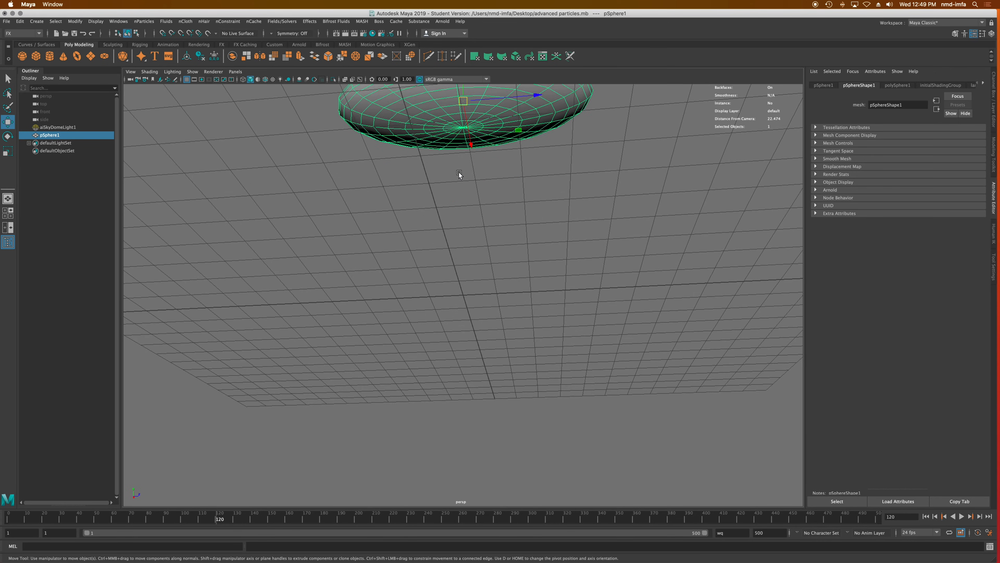
{"action": "middle_click_drag", "start_coordinate": [459, 172], "coordinate": [451, 288], "text": "alt"}
{"action": "scroll", "coordinate": [454, 277], "scroll_direction": "up", "scroll_amount": 3}
{"action": "left_click_drag", "start_coordinate": [455, 278], "coordinate": [457, 237], "text": "alt"}
{"action": "scroll", "coordinate": [464, 192], "scroll_direction": "up", "scroll_amount": 3}
{"action": "left_click_drag", "start_coordinate": [464, 190], "coordinate": [450, 210], "text": "alt"}
{"action": "right_click_drag", "start_coordinate": [448, 215], "coordinate": [448, 237]}
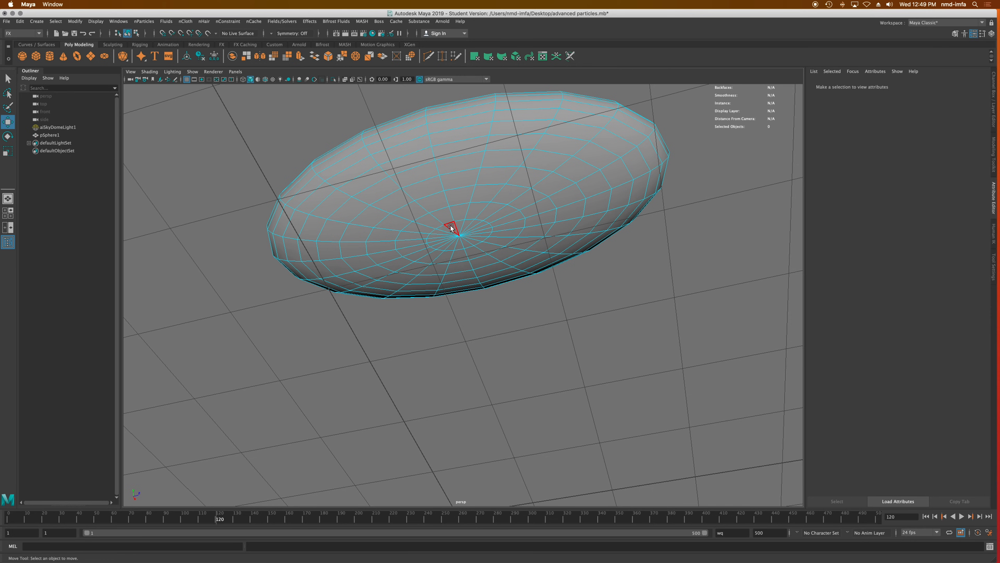
{"action": "double_click", "coordinate": [466, 242]}
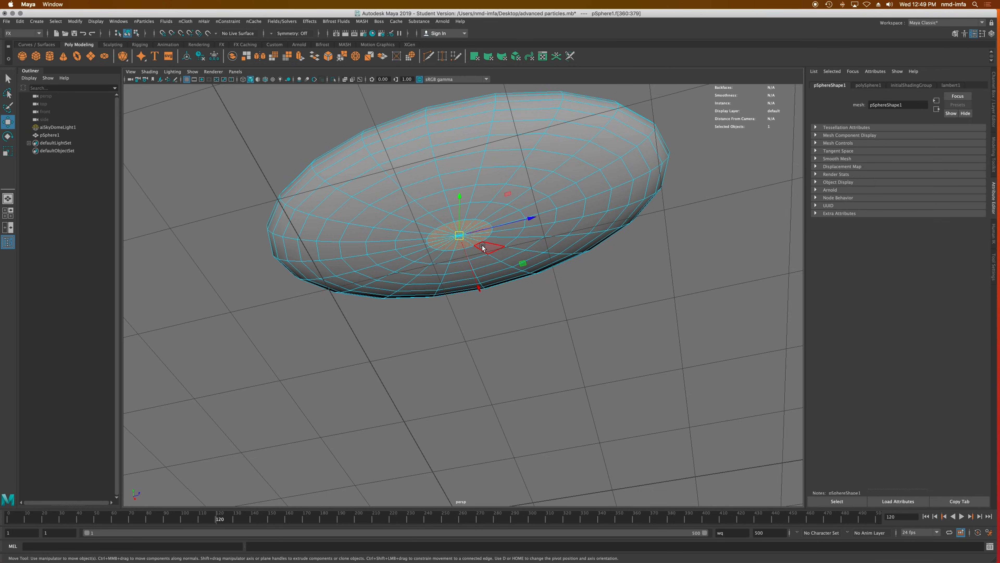
Make the selected bottom faces emit nParticles with Emit from Object.
{"action": "mouse_move", "coordinate": [482, 247]}
{"action": "left_mouse_down", "text": "alt"}
{"action": "mouse_move", "coordinate": [482, 266]}
{"action": "mouse_move", "coordinate": [490, 255]}
{"action": "left_mouse_up", "text": "alt"}
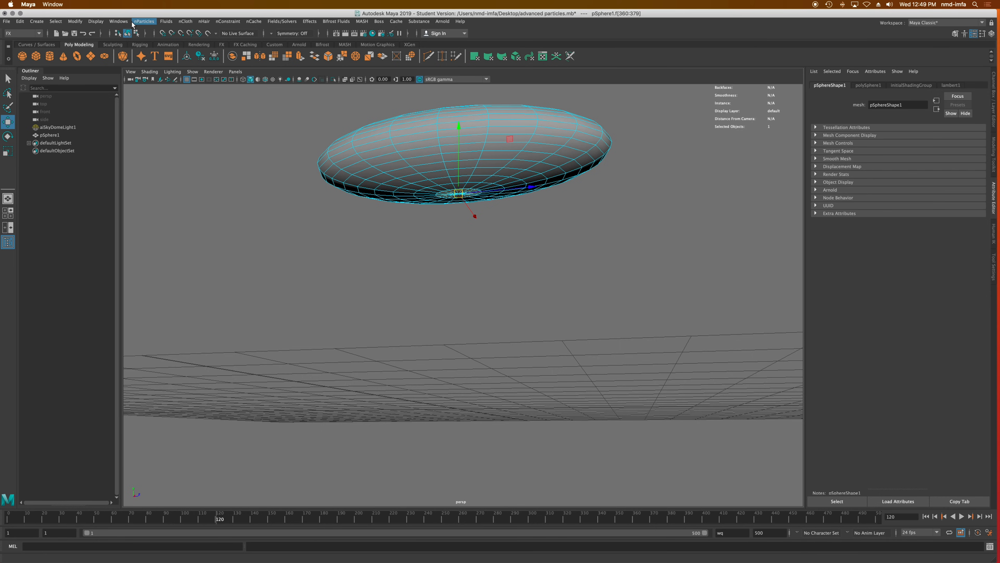
{"action": "left_click", "coordinate": [144, 21]}
{"action": "left_click", "coordinate": [187, 126]}
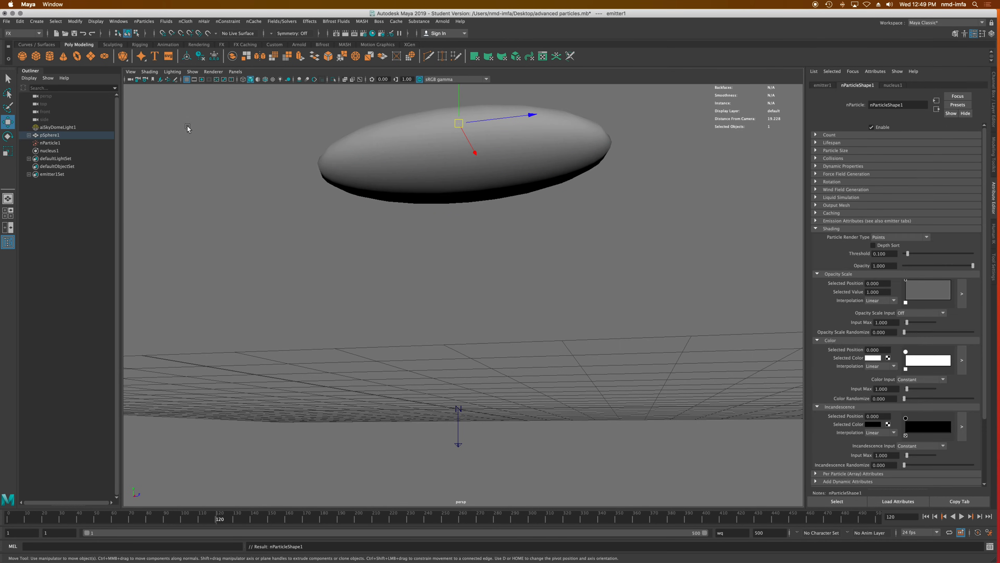
Play the simulation from the first frame, stop it and examine the stream falling from the sphere's underside.
{"action": "left_click", "coordinate": [926, 516]}
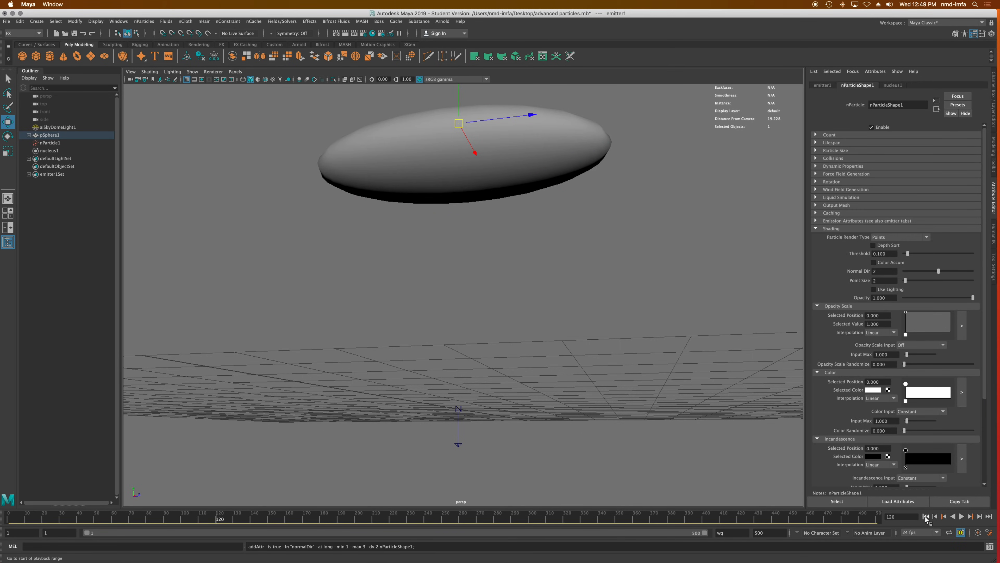
{"action": "left_click", "coordinate": [963, 516]}
{"action": "left_click", "coordinate": [962, 517]}
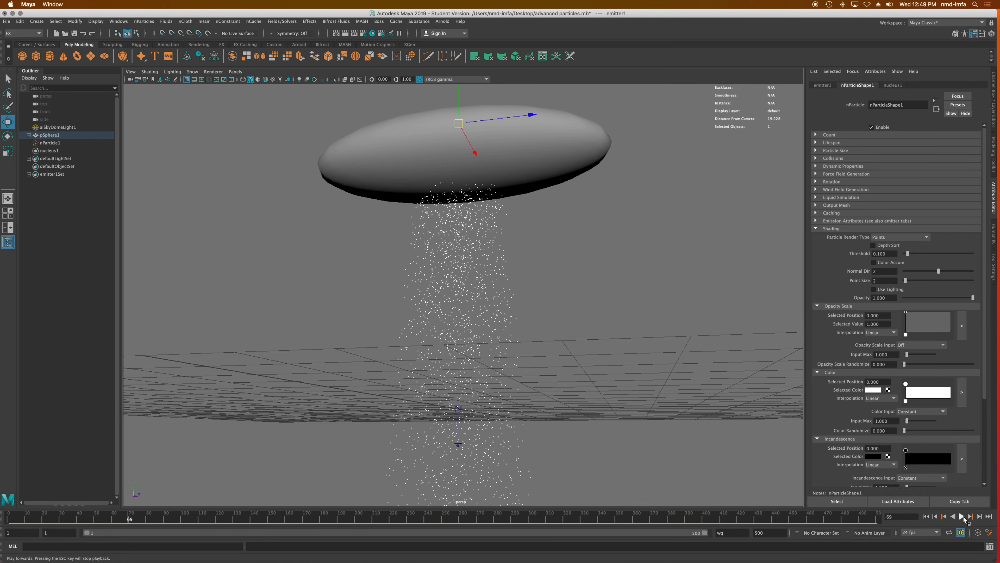
{"action": "left_click_drag", "start_coordinate": [467, 301], "coordinate": [307, 296], "text": "alt"}
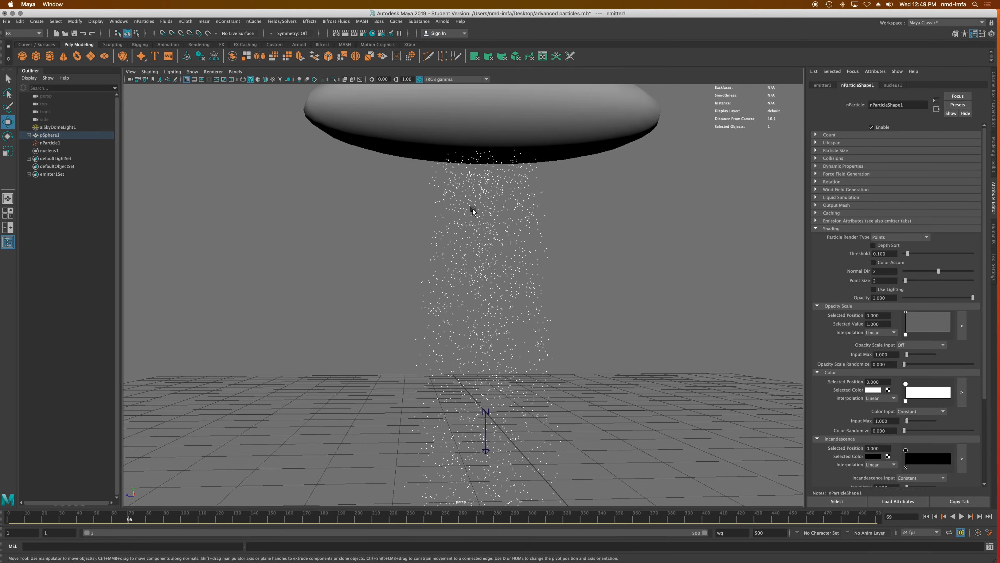
{"action": "left_click_drag", "start_coordinate": [477, 213], "coordinate": [636, 217], "text": "alt"}
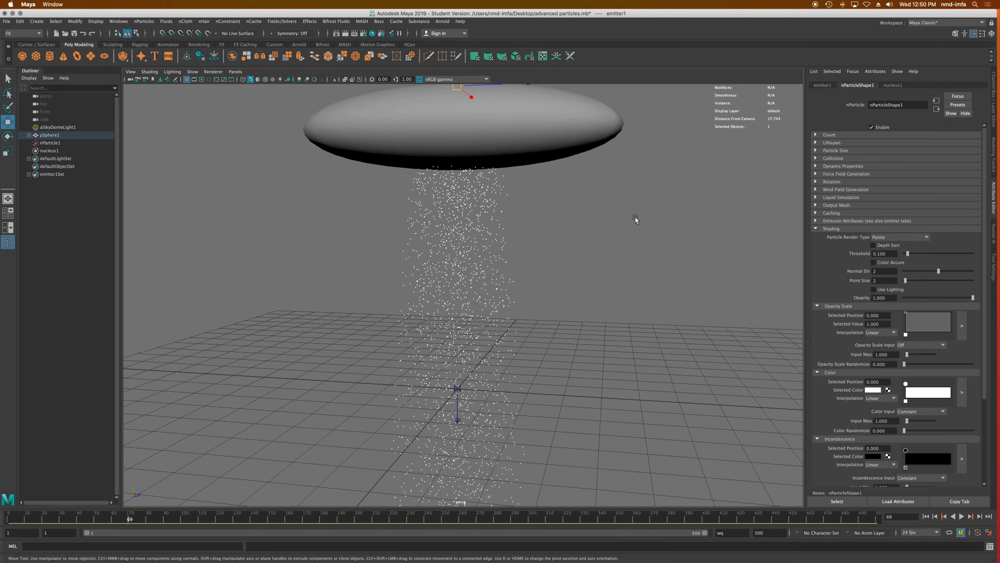
Review the emitter type choices in the attributes of the sphere's emitter.
{"action": "left_click_drag", "start_coordinate": [464, 232], "coordinate": [497, 266], "text": "alt"}
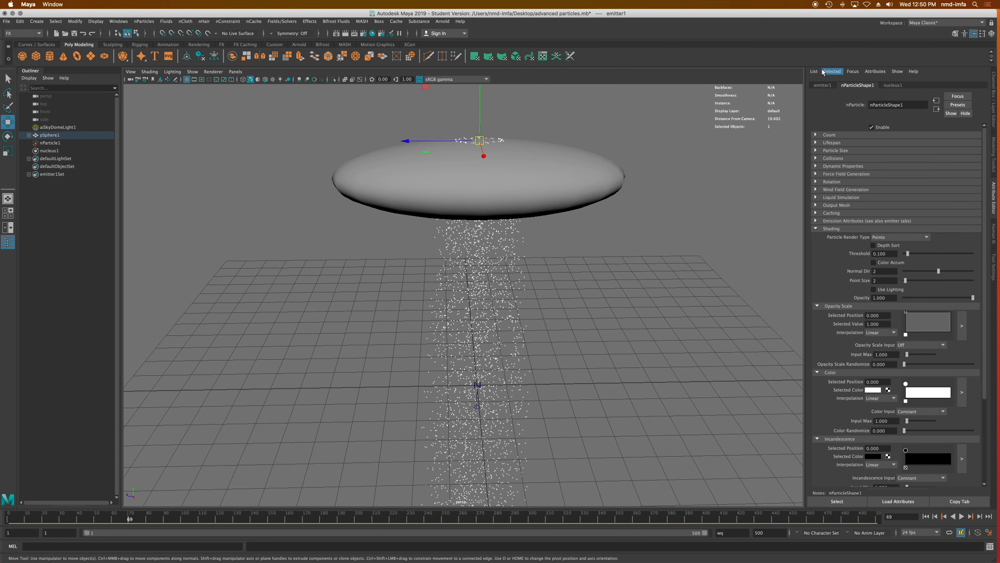
{"action": "left_click", "coordinate": [822, 85]}
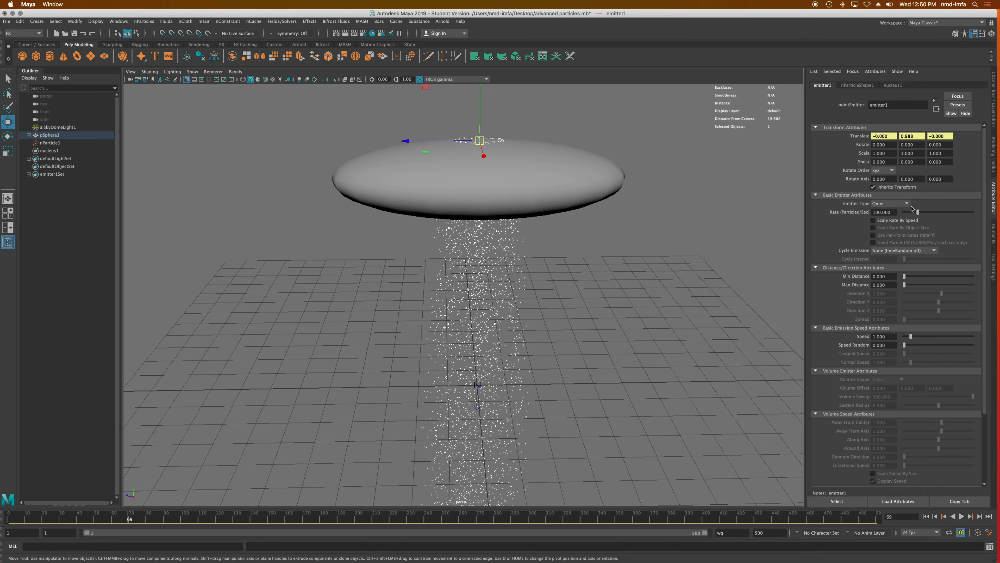
{"action": "left_click", "coordinate": [903, 204]}
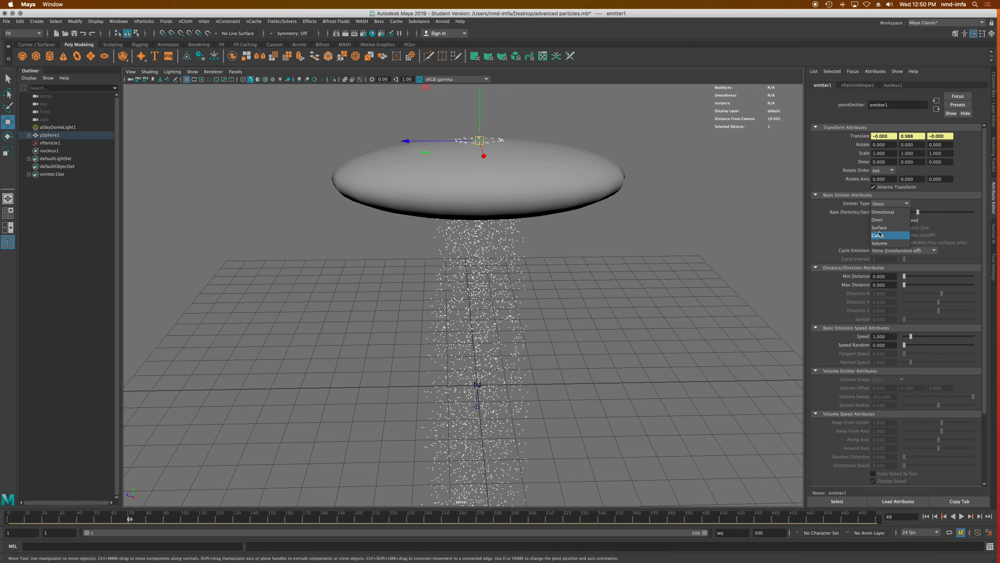
{"action": "left_click", "coordinate": [948, 202]}
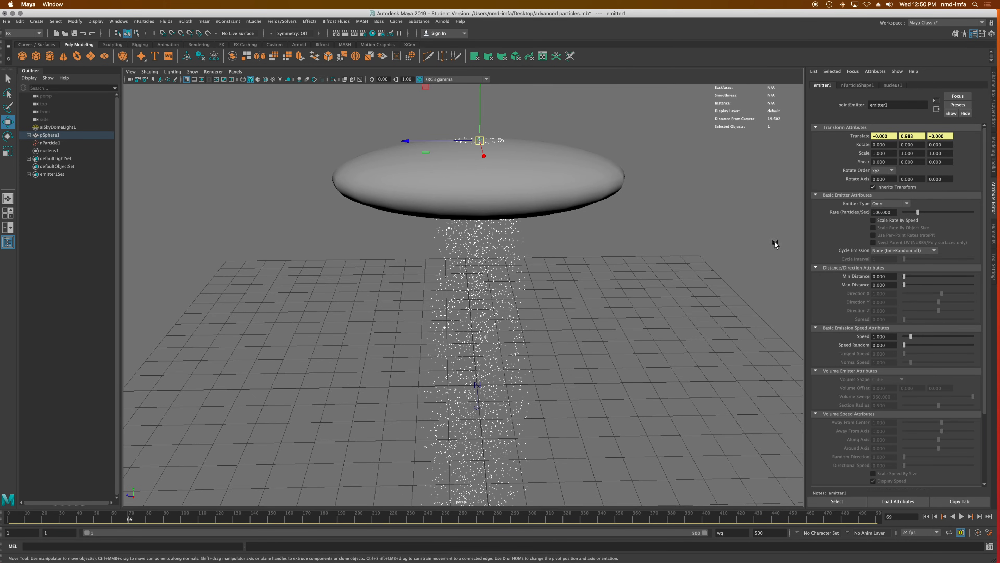
Delete the flattened sphere together with its nParticle and nucleus objects.
{"action": "left_click_drag", "start_coordinate": [508, 250], "coordinate": [516, 194], "text": "alt"}
{"action": "left_click", "coordinate": [528, 175]}
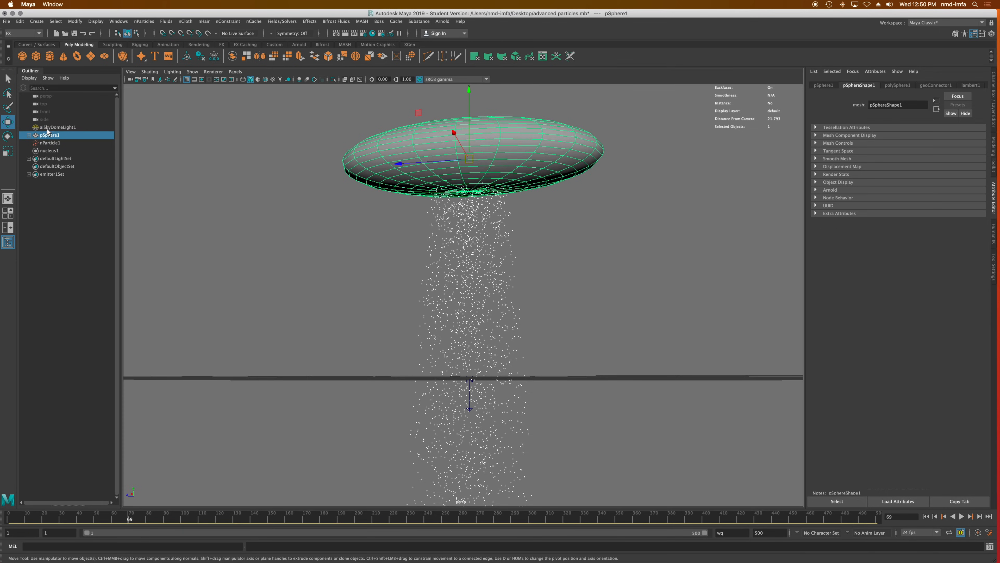
{"action": "left_click", "coordinate": [52, 150], "text": "shift"}
{"action": "key", "text": "Delete"}
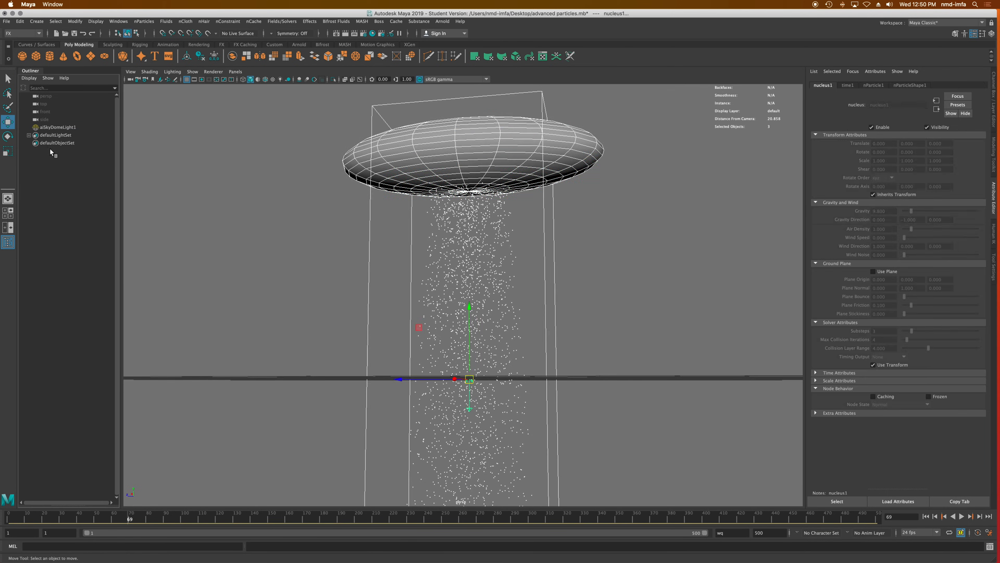
{"action": "left_click_drag", "start_coordinate": [393, 204], "coordinate": [411, 222], "text": "alt"}
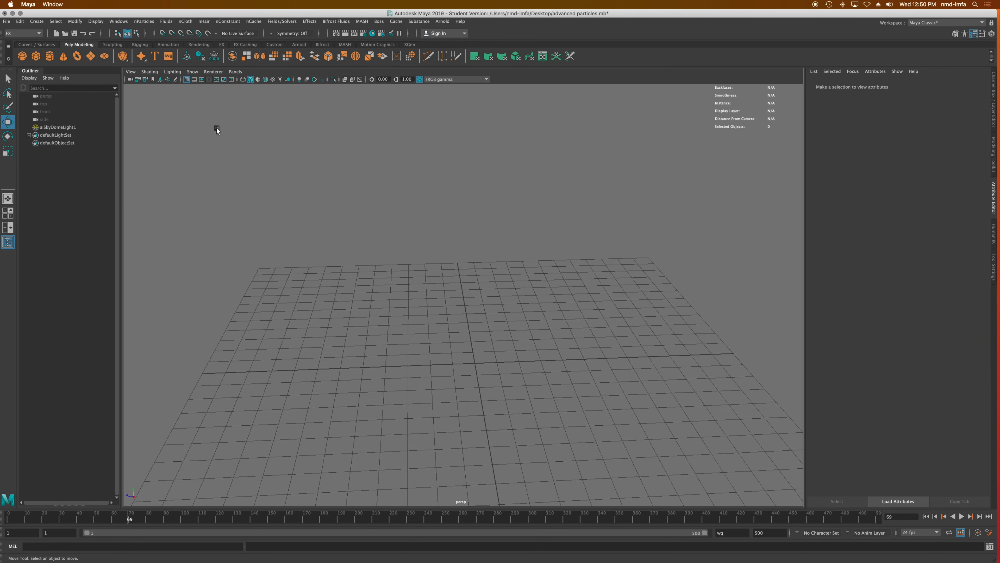
Create a new nParticle emitter and raise it about 7.1 units straight above the grid's centre.
{"action": "left_click", "coordinate": [149, 22]}
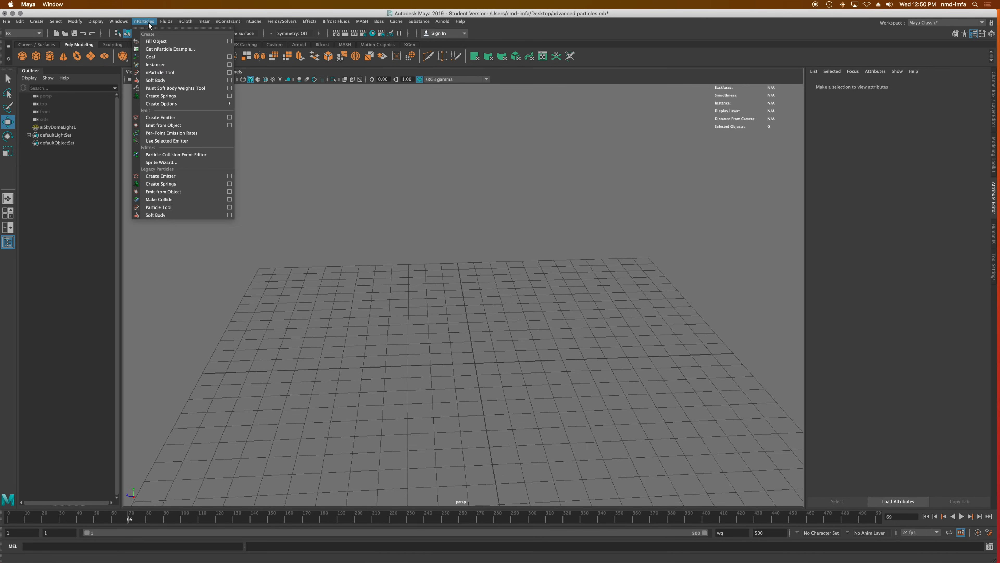
{"action": "left_click", "coordinate": [190, 117]}
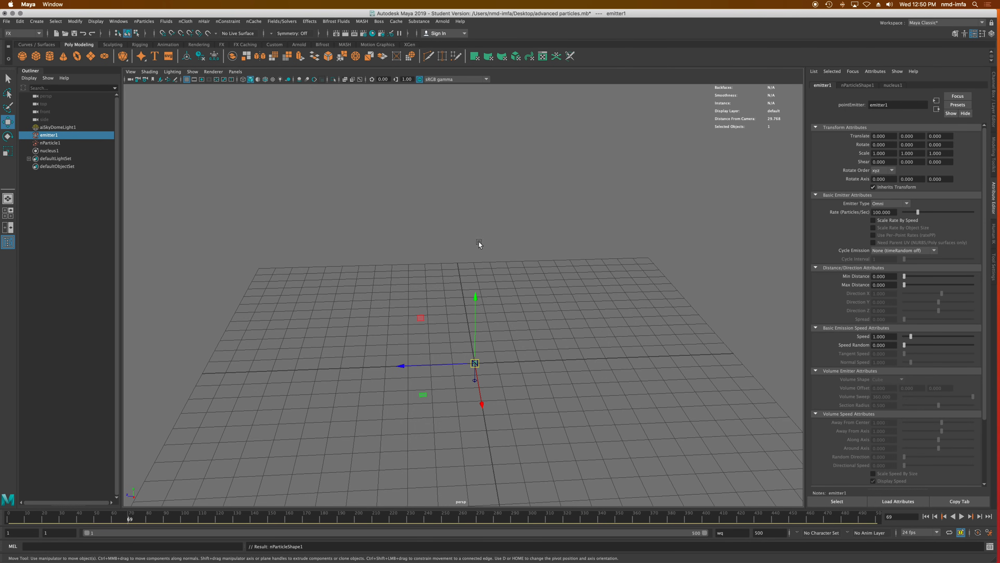
{"action": "left_click_drag", "start_coordinate": [473, 296], "coordinate": [502, 141]}
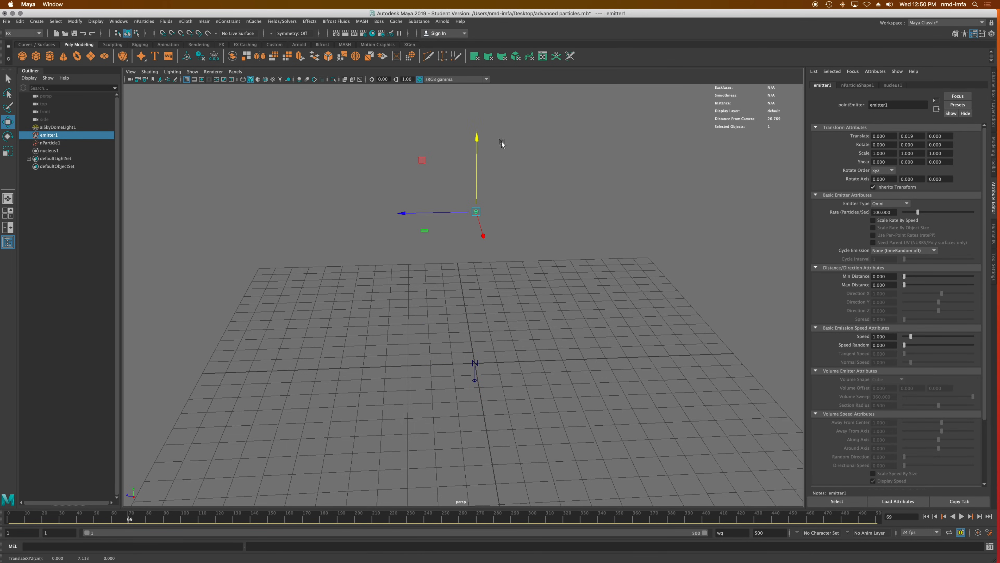
Create a polygon torus at the origin and set its section radius to 0.25.
{"action": "left_click", "coordinate": [77, 56]}
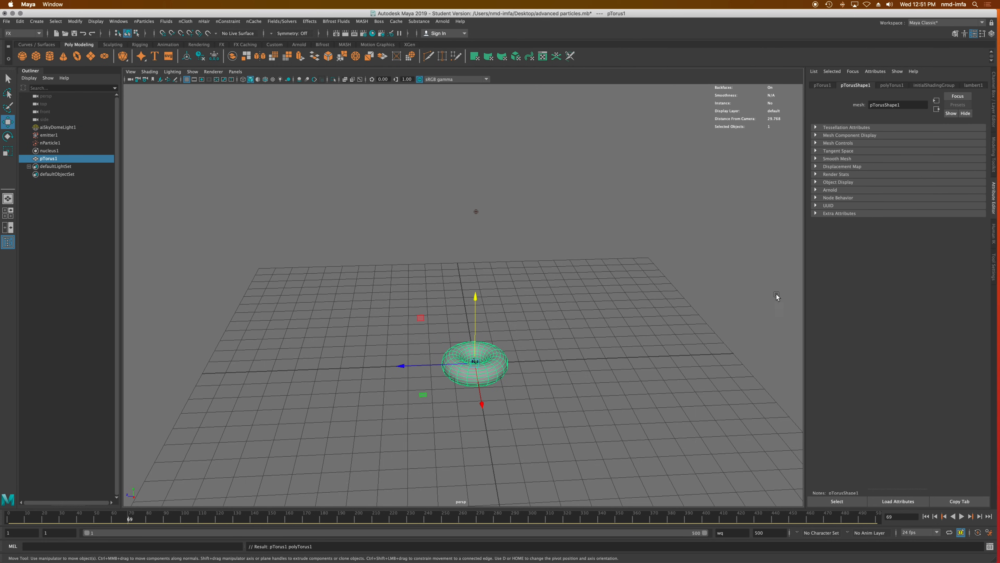
{"action": "left_click", "coordinate": [892, 85]}
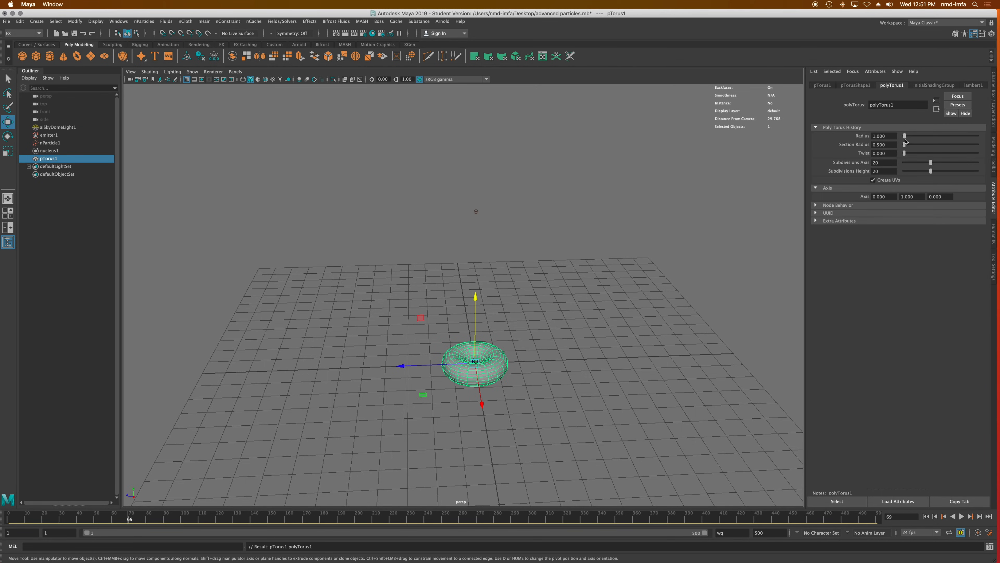
{"action": "left_click_drag", "start_coordinate": [904, 147], "coordinate": [905, 147]}
{"action": "left_click", "coordinate": [896, 145]}
{"action": "type", "text": ".25"}
{"action": "key", "text": "Return"}
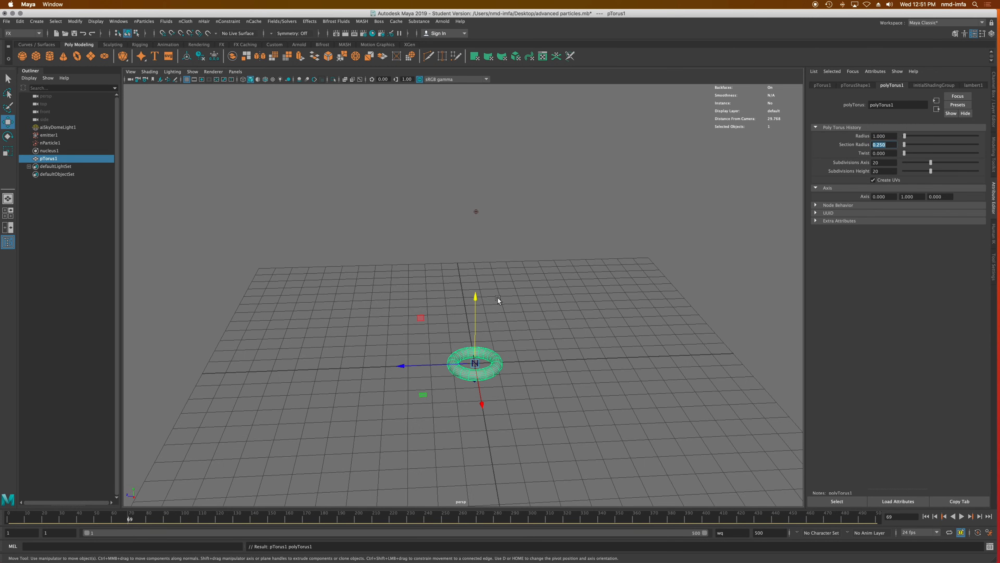
Set the torus's radius to 0.5 and its section radius to 0.1.
{"action": "double_click", "coordinate": [894, 135]}
{"action": "type", "text": ".5"}
{"action": "key", "text": "Return"}
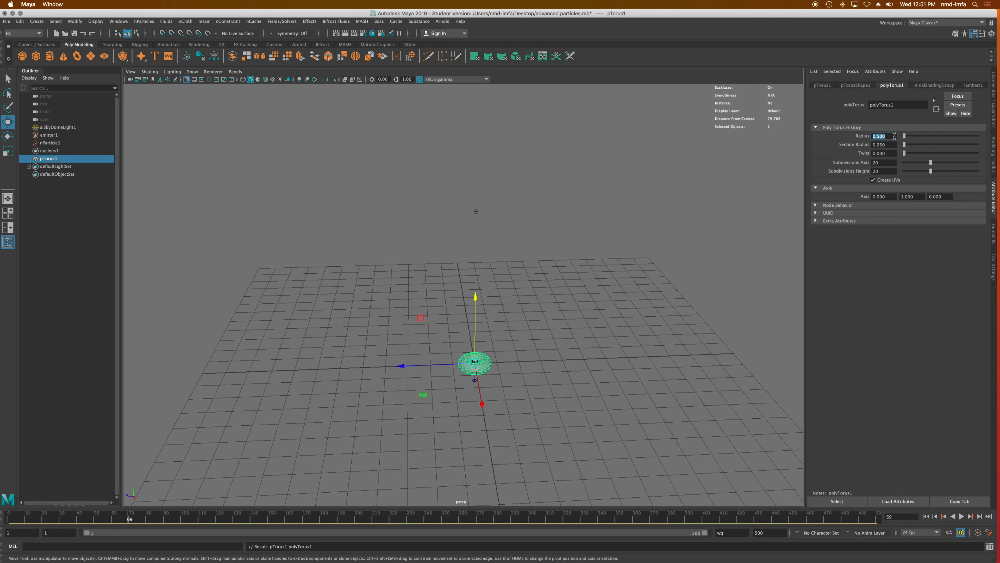
{"action": "double_click", "coordinate": [891, 145]}
{"action": "type", "text": ".1"}
{"action": "key", "text": "Return"}
{"action": "left_click_drag", "start_coordinate": [480, 281], "coordinate": [388, 210], "text": "alt"}
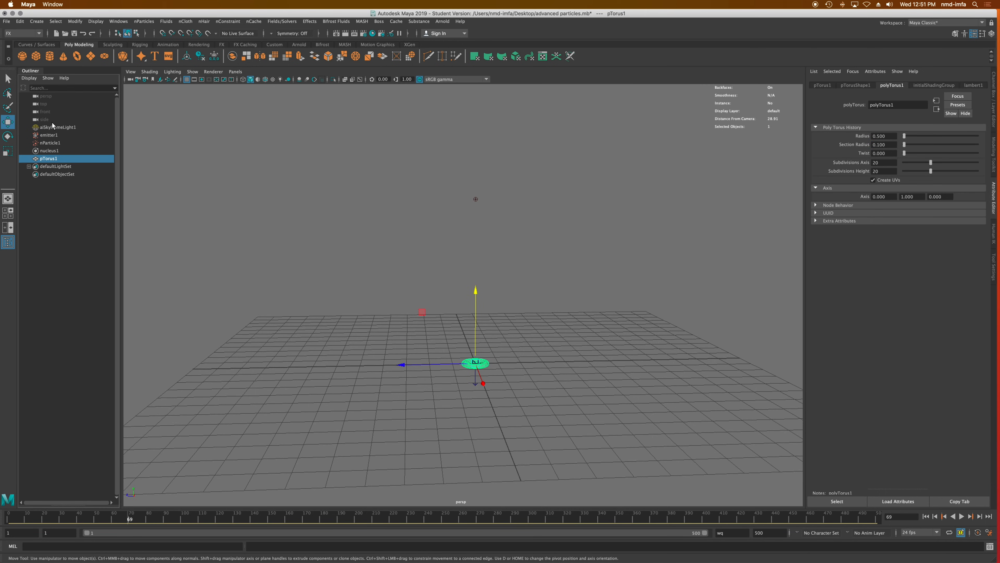
Instance the torus onto nParticle1 with the Instancer, using the default options.
{"action": "left_click", "coordinate": [50, 142], "text": "ctrl"}
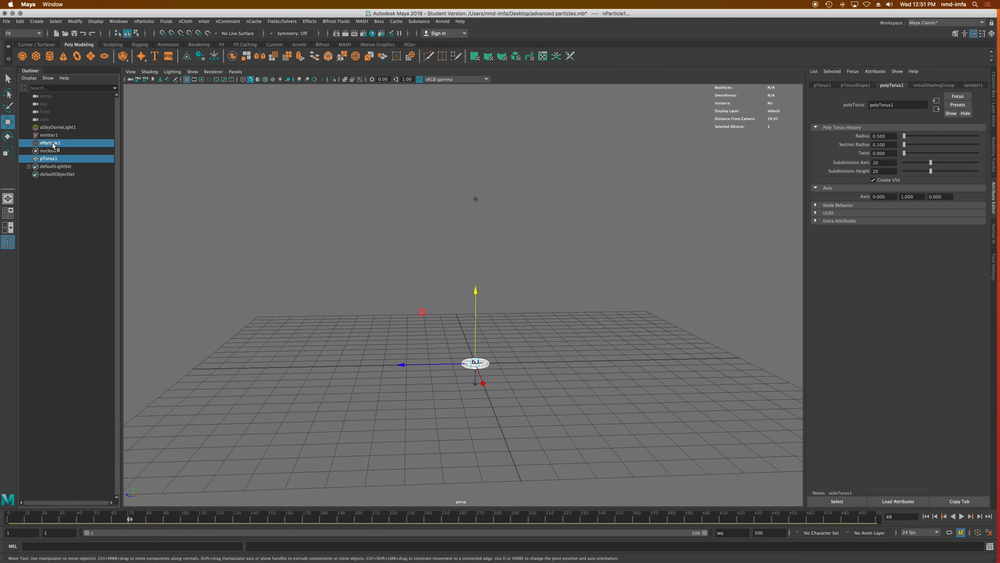
{"action": "left_click", "coordinate": [144, 22]}
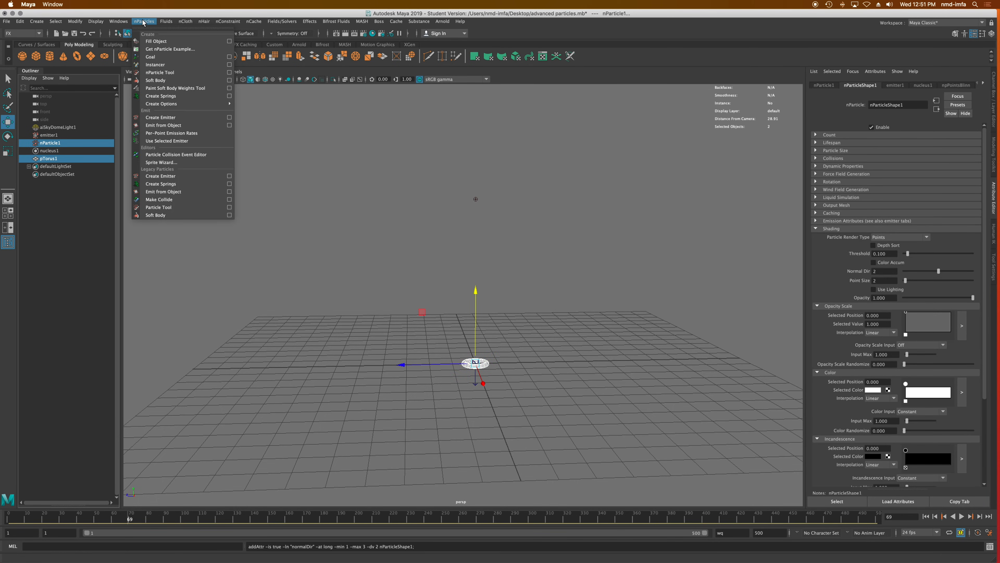
{"action": "left_click", "coordinate": [153, 65]}
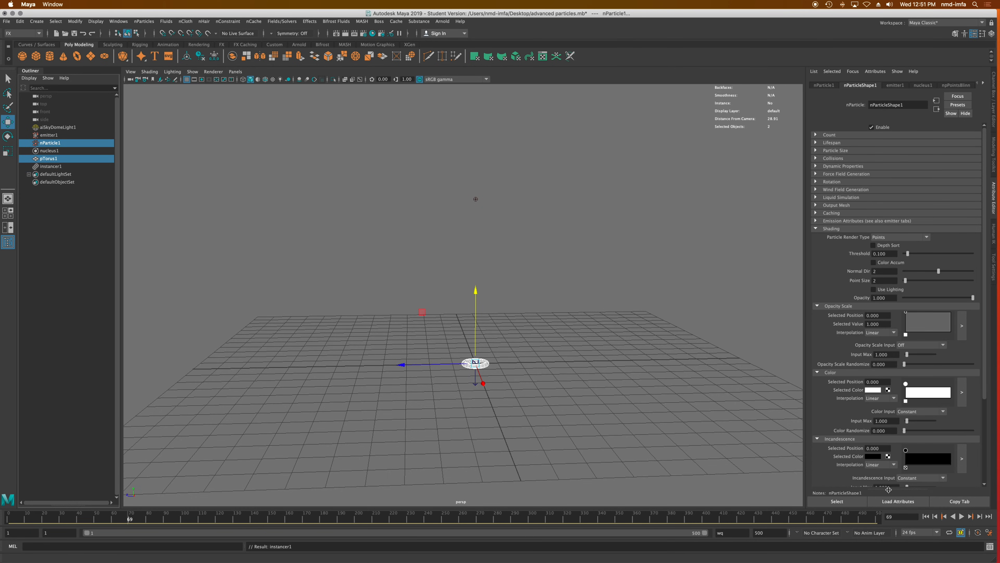
Inspect the instanced objects list of instancer1 and the attributes of its nParticle shape.
{"action": "left_click", "coordinate": [51, 167]}
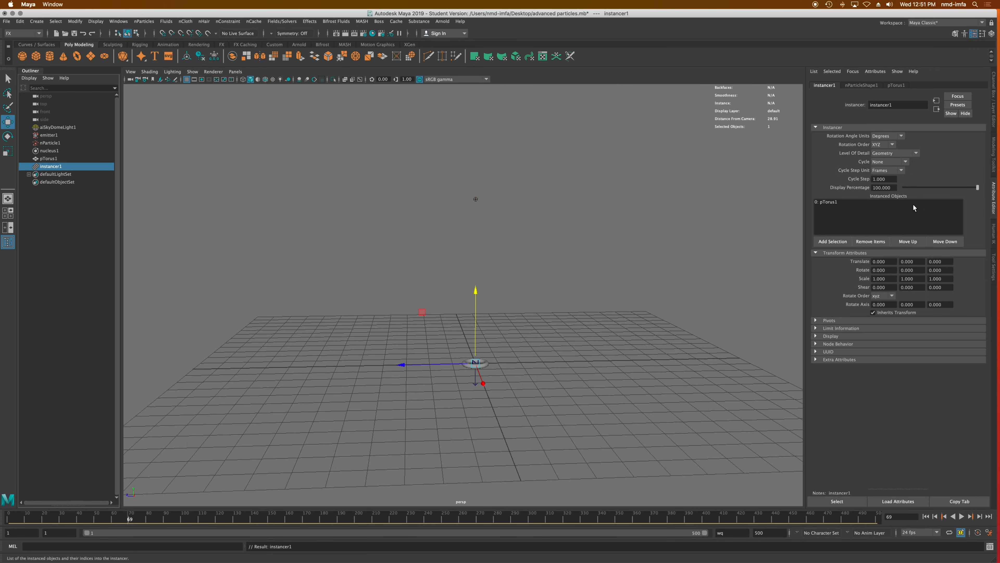
{"action": "left_click", "coordinate": [828, 202]}
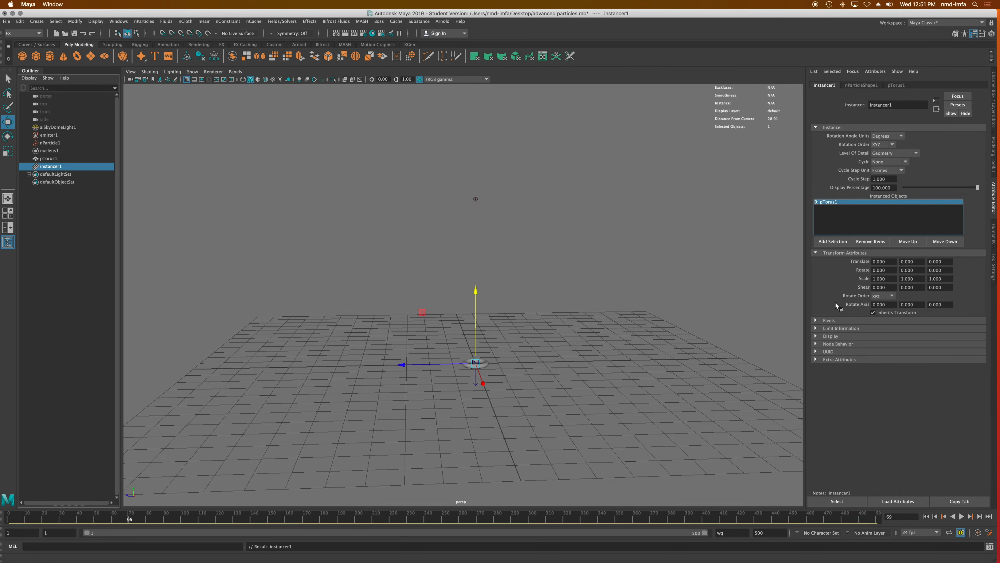
{"action": "left_click", "coordinate": [862, 85]}
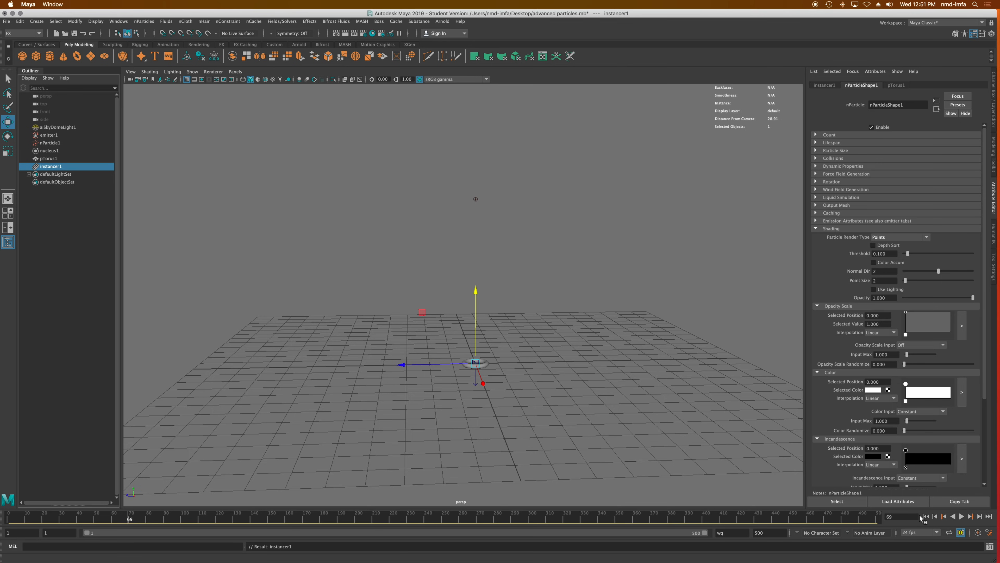
Play the simulation from the first frame, stop it and examine the falling torus instances from several angles.
{"action": "left_click", "coordinate": [926, 517]}
{"action": "left_click", "coordinate": [961, 516]}
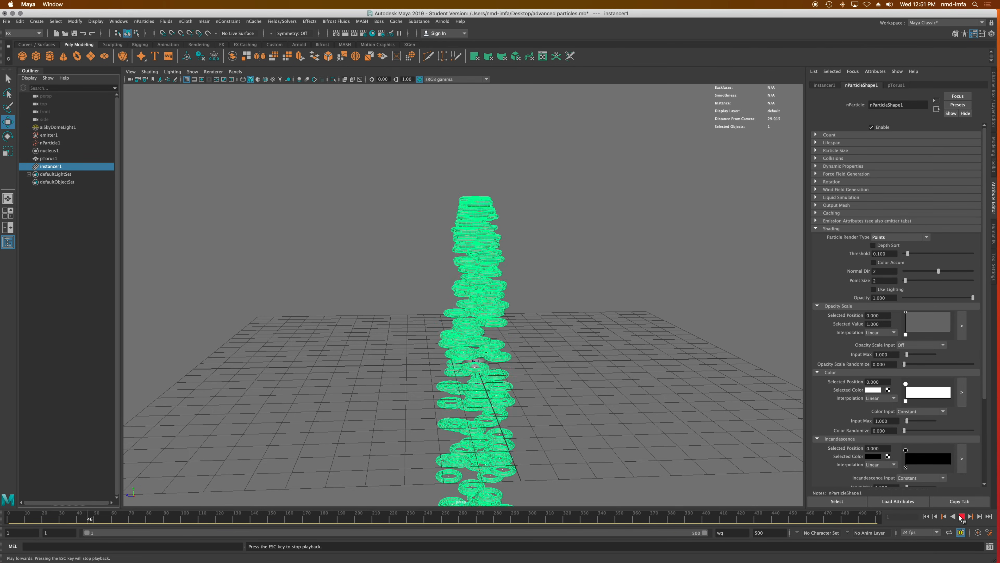
{"action": "left_click_drag", "start_coordinate": [584, 383], "coordinate": [634, 378], "text": "alt"}
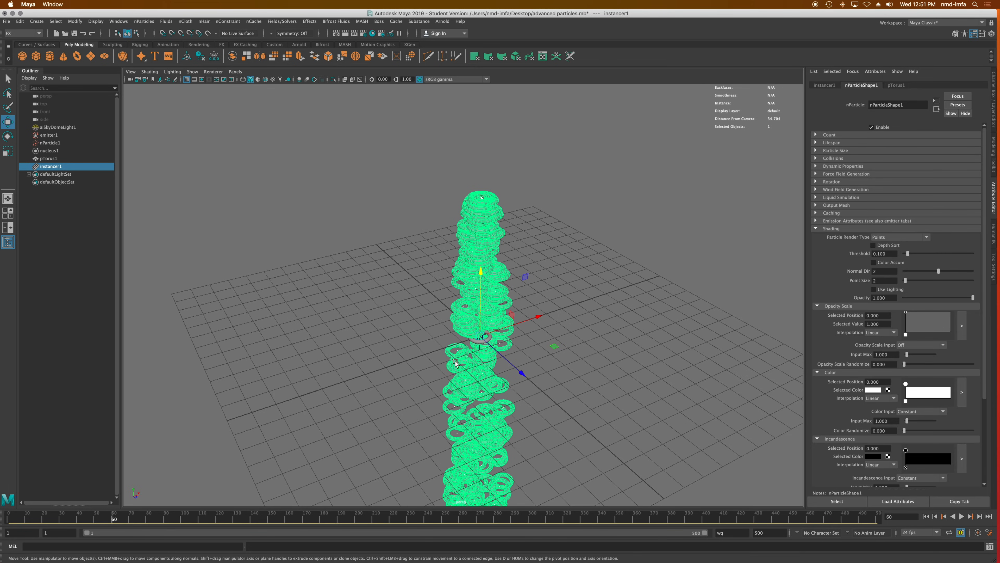
{"action": "scroll", "coordinate": [455, 360], "scroll_direction": "up", "scroll_amount": 6}
{"action": "left_click_drag", "start_coordinate": [516, 400], "coordinate": [468, 376], "text": "alt"}
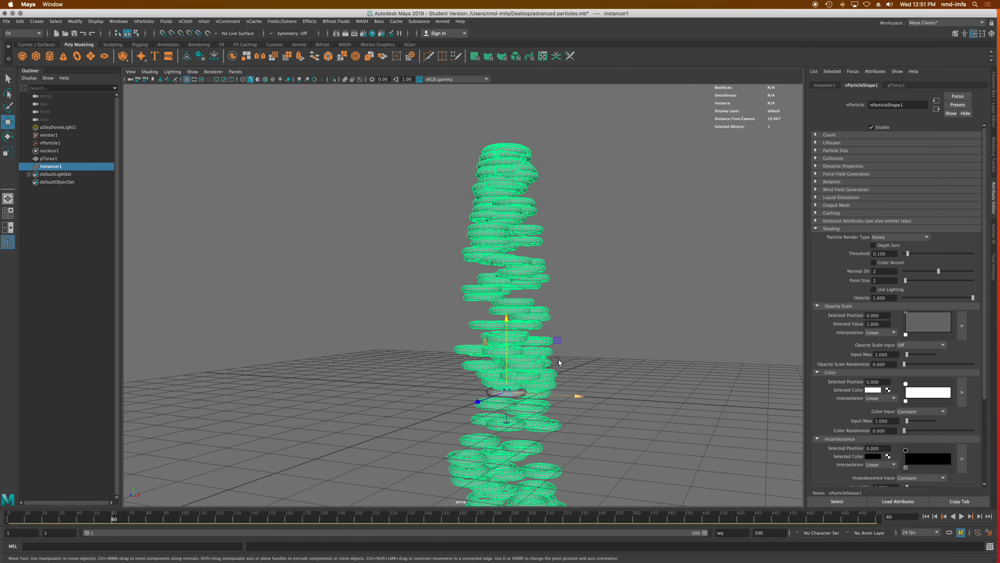
{"action": "left_click_drag", "start_coordinate": [567, 396], "coordinate": [604, 395], "text": "alt"}
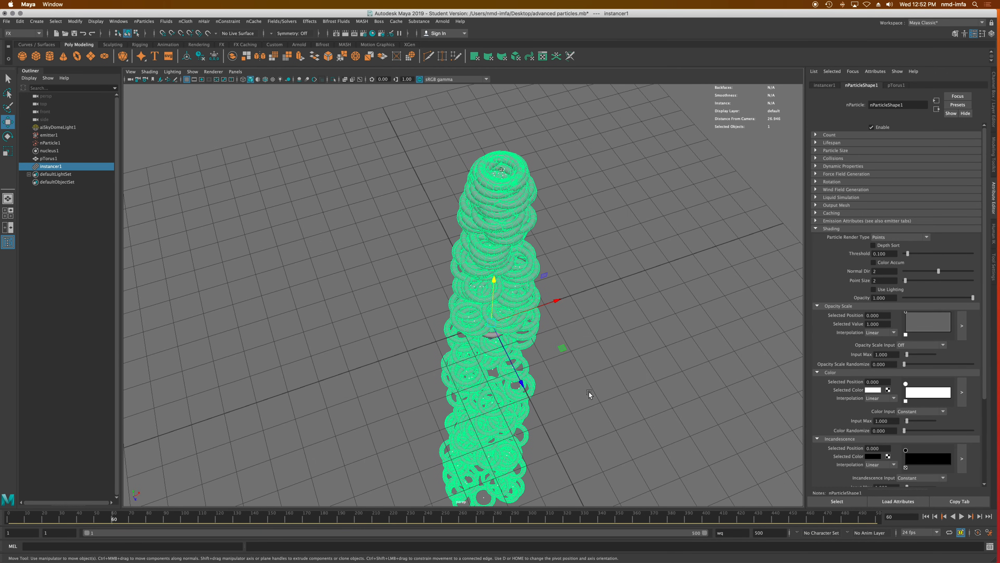
{"action": "scroll", "coordinate": [549, 384], "scroll_direction": "up", "scroll_amount": 1}
{"action": "middle_click_drag", "start_coordinate": [564, 384], "coordinate": [506, 330], "text": "alt"}
{"action": "left_click_drag", "start_coordinate": [506, 329], "coordinate": [532, 346], "text": "alt"}
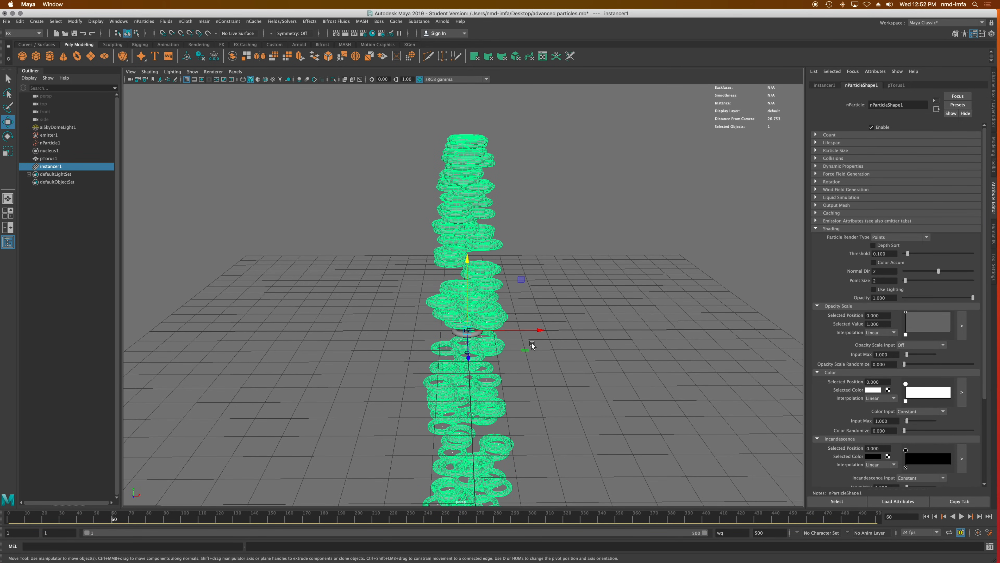
{"action": "left_click_drag", "start_coordinate": [523, 353], "coordinate": [653, 338], "text": "alt"}
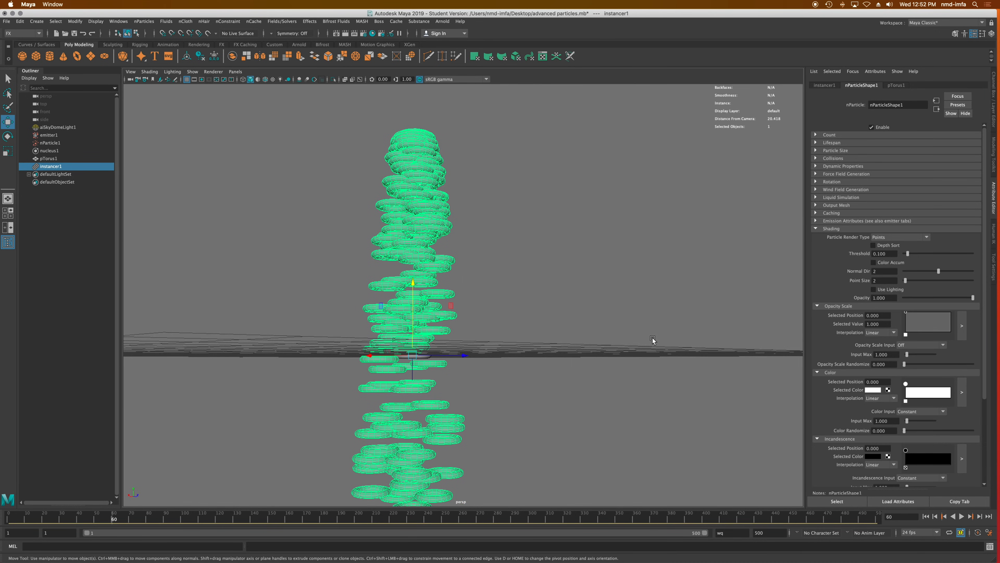
{"action": "left_click_drag", "start_coordinate": [570, 362], "coordinate": [362, 330], "text": "alt"}
{"action": "left_click", "coordinate": [475, 333]}
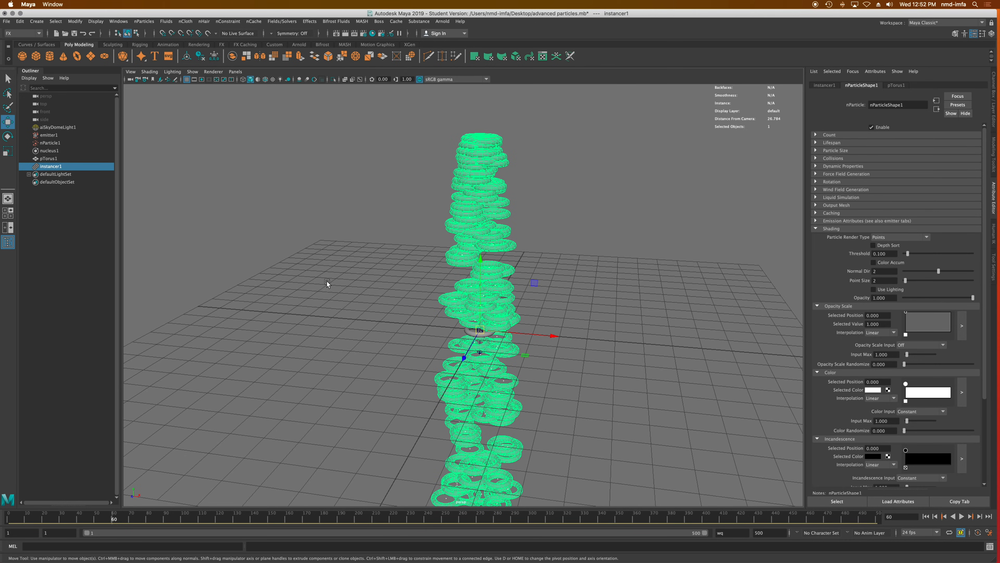
Hide the original torus at the origin, leaving the instanced copies displayed.
{"action": "left_click", "coordinate": [47, 159]}
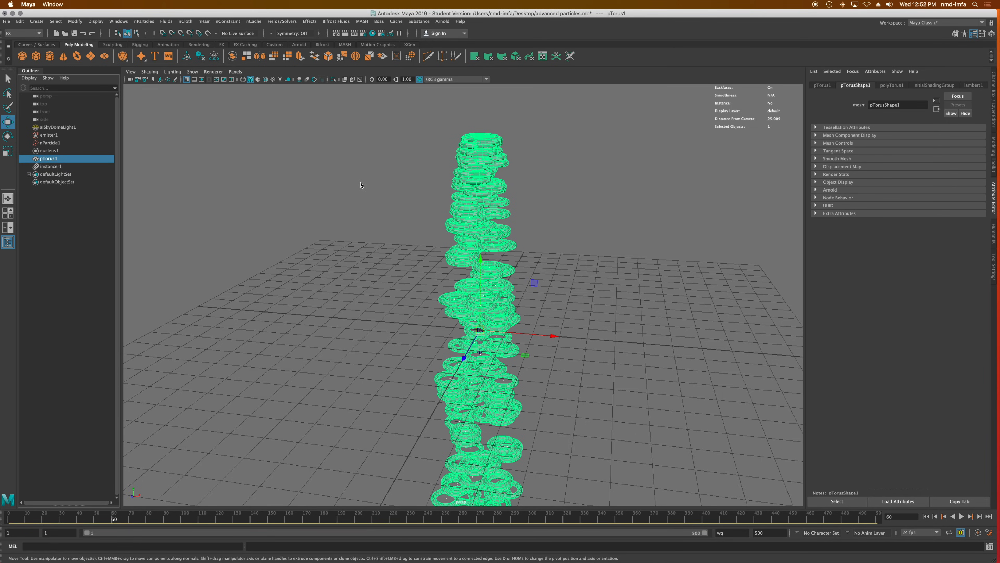
{"action": "key", "text": "h"}
{"action": "left_click_drag", "start_coordinate": [402, 286], "coordinate": [572, 320], "text": "alt"}
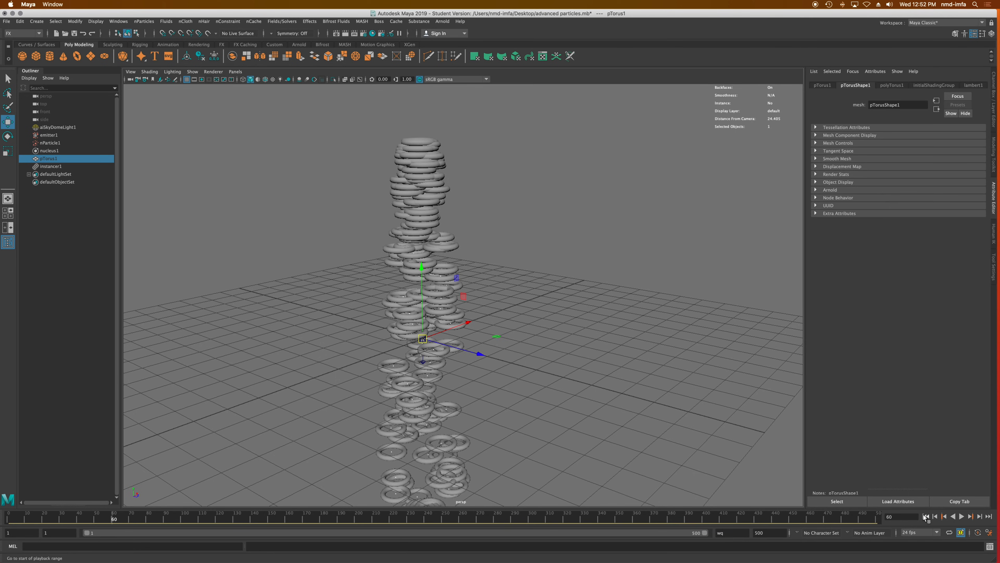
Replay the simulation from the first frame, stop it and check the instances with the source torus hidden.
{"action": "left_click", "coordinate": [926, 517]}
{"action": "left_click", "coordinate": [962, 516]}
{"action": "left_click", "coordinate": [962, 516]}
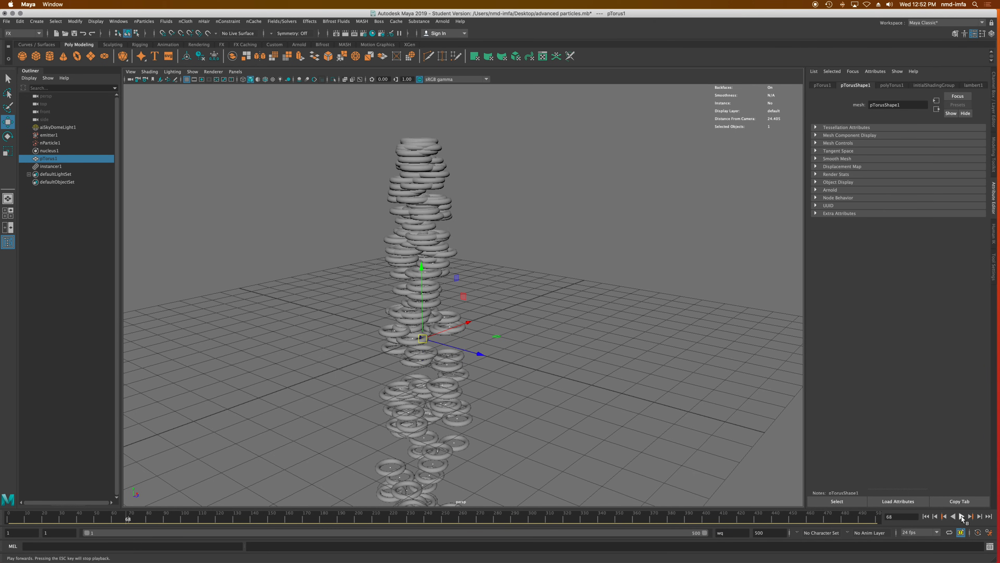
{"action": "left_click_drag", "start_coordinate": [715, 417], "coordinate": [581, 374], "text": "alt"}
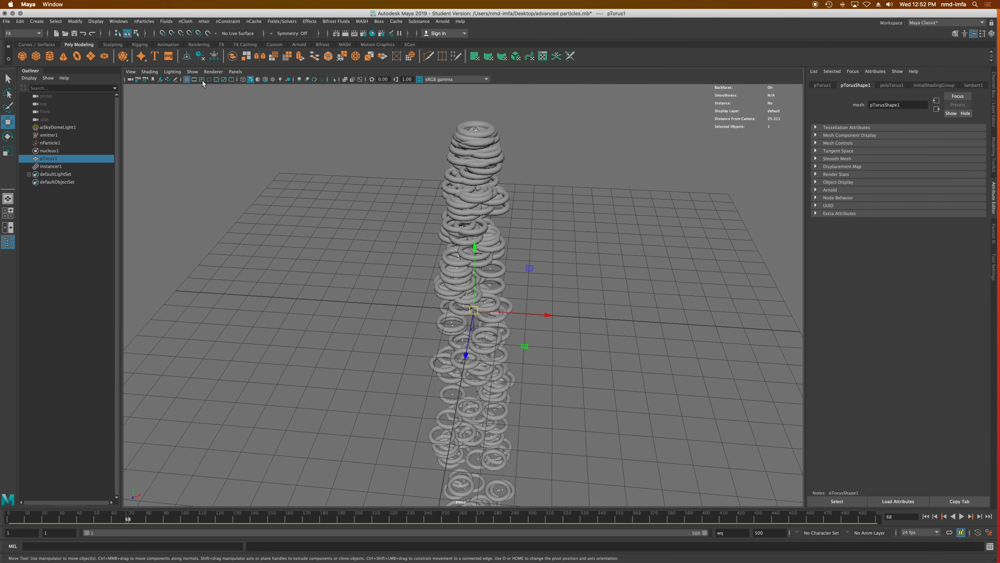
Create a polygon disc at the origin and scale it up uniformly to cover most of the grid.
{"action": "left_click", "coordinate": [104, 58]}
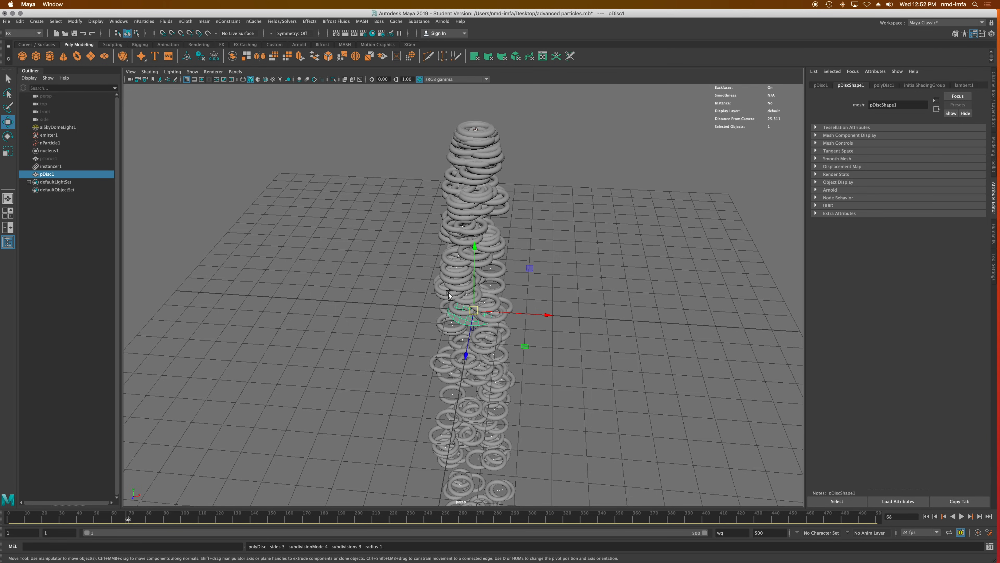
{"action": "key", "text": "r"}
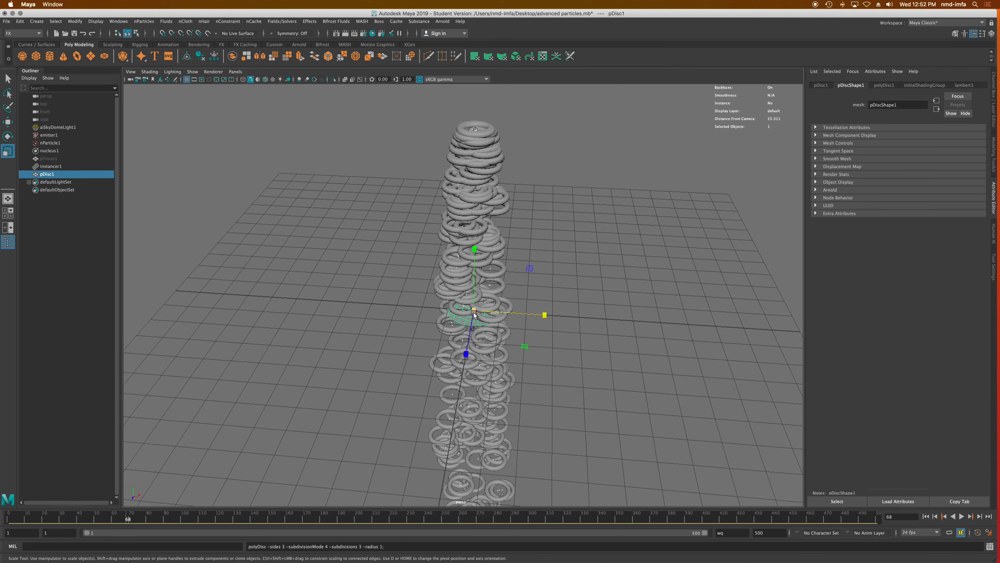
{"action": "left_click_drag", "start_coordinate": [474, 311], "coordinate": [864, 158]}
{"action": "left_click_drag", "start_coordinate": [467, 438], "coordinate": [480, 400], "text": "alt"}
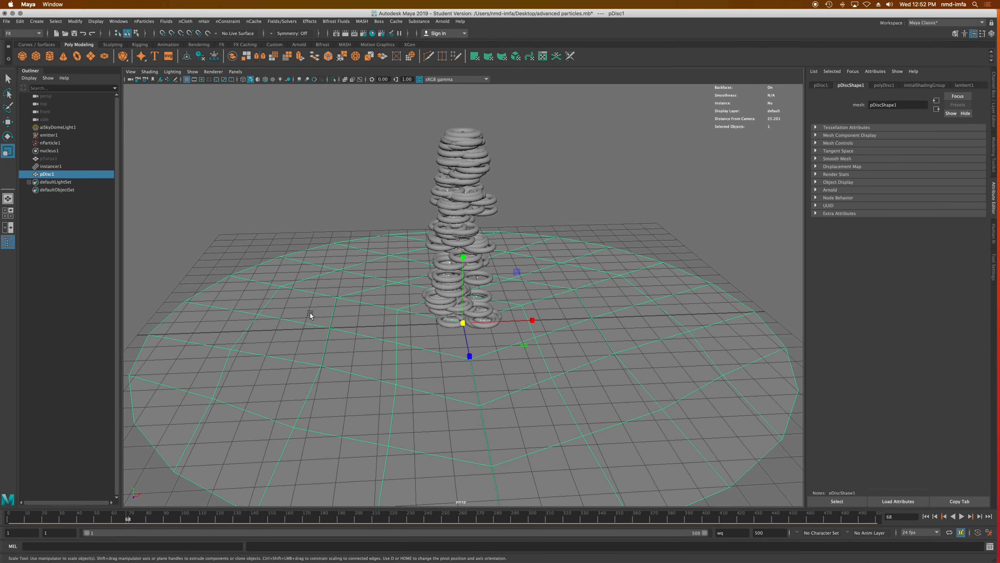
Make the large polygon disc a passive nCloth collider and return to the first frame.
{"action": "left_click", "coordinate": [184, 22]}
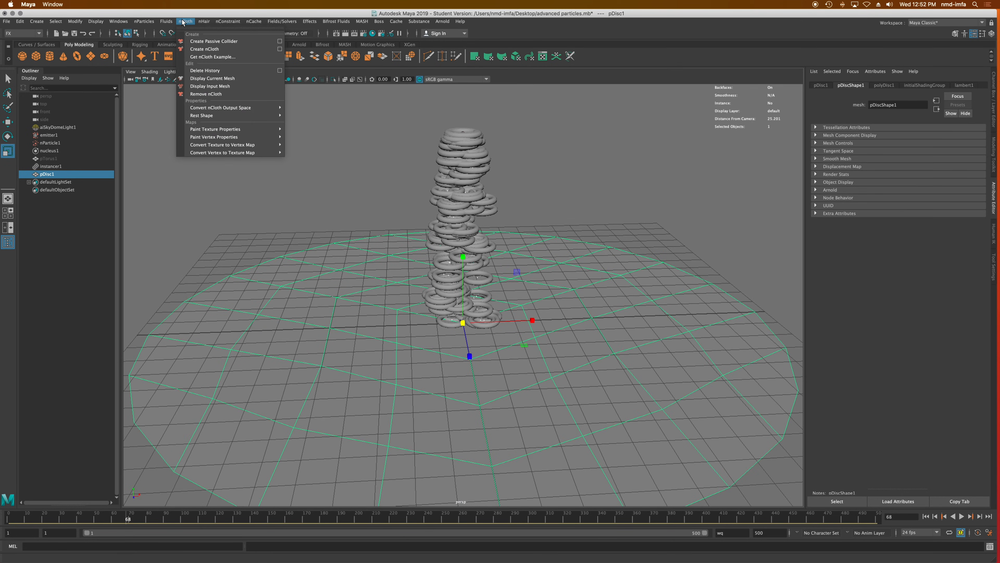
{"action": "left_click", "coordinate": [215, 41]}
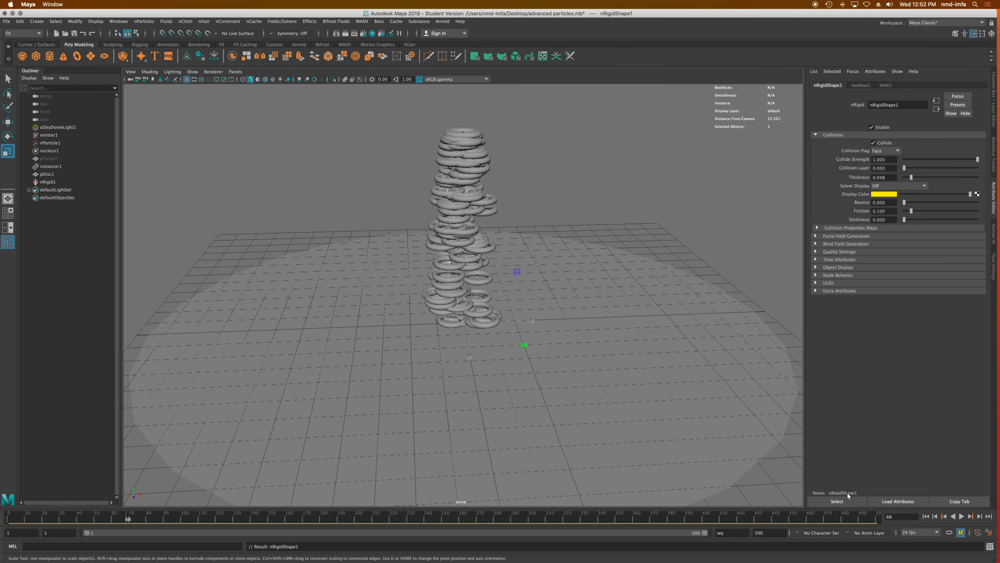
{"action": "left_click", "coordinate": [926, 516]}
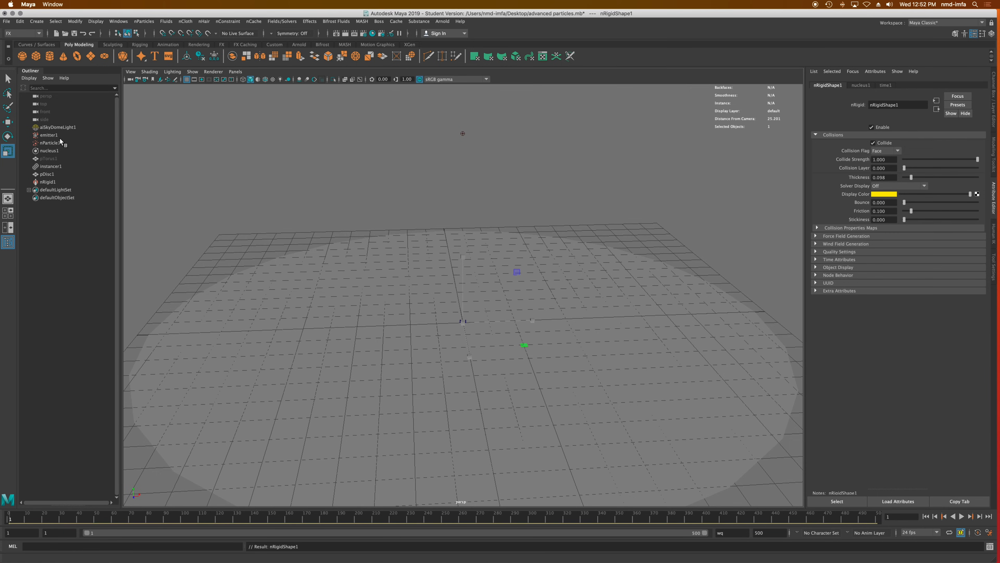
Enable Self Collide on nParticle1 with a Bounce of 0.328 and play the simulation from the first frame.
{"action": "left_click", "coordinate": [49, 142]}
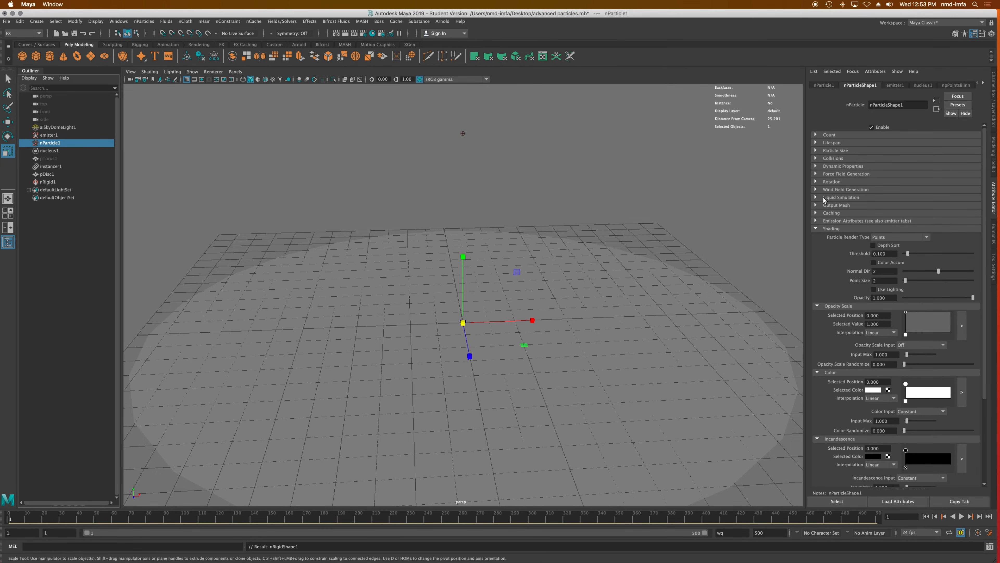
{"action": "left_click", "coordinate": [817, 158]}
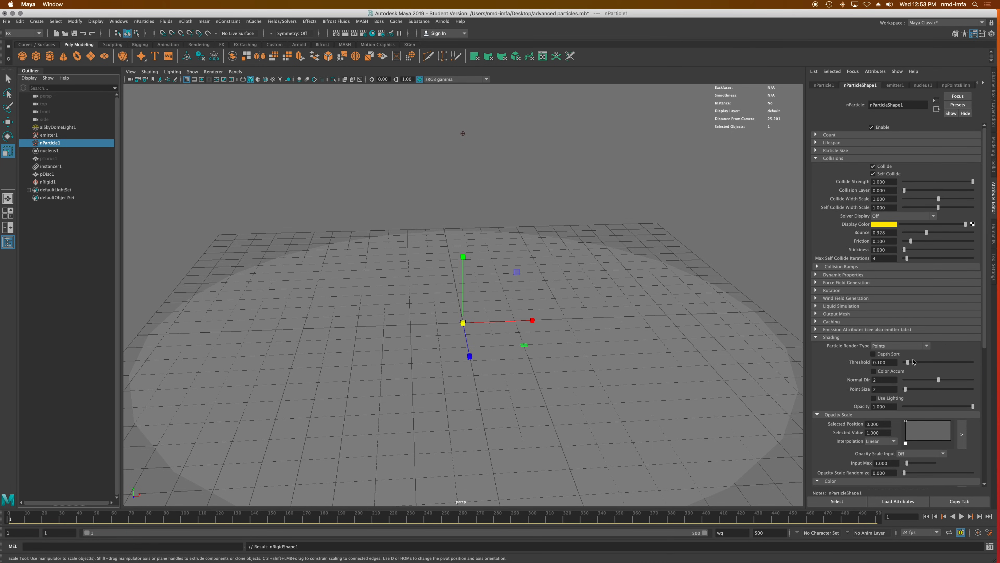
{"action": "left_click", "coordinate": [961, 516]}
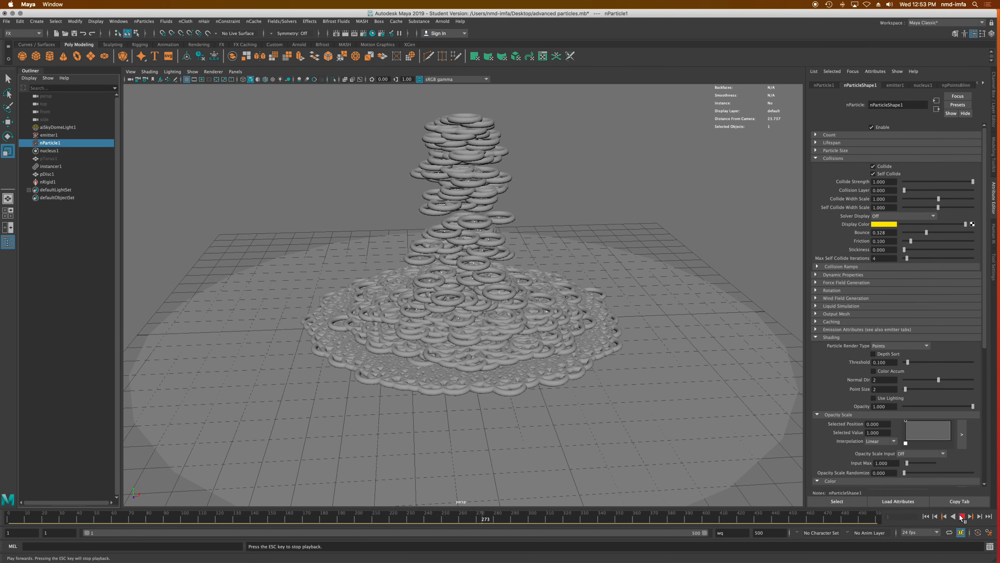
{"action": "left_click", "coordinate": [961, 517]}
{"action": "left_click", "coordinate": [926, 516]}
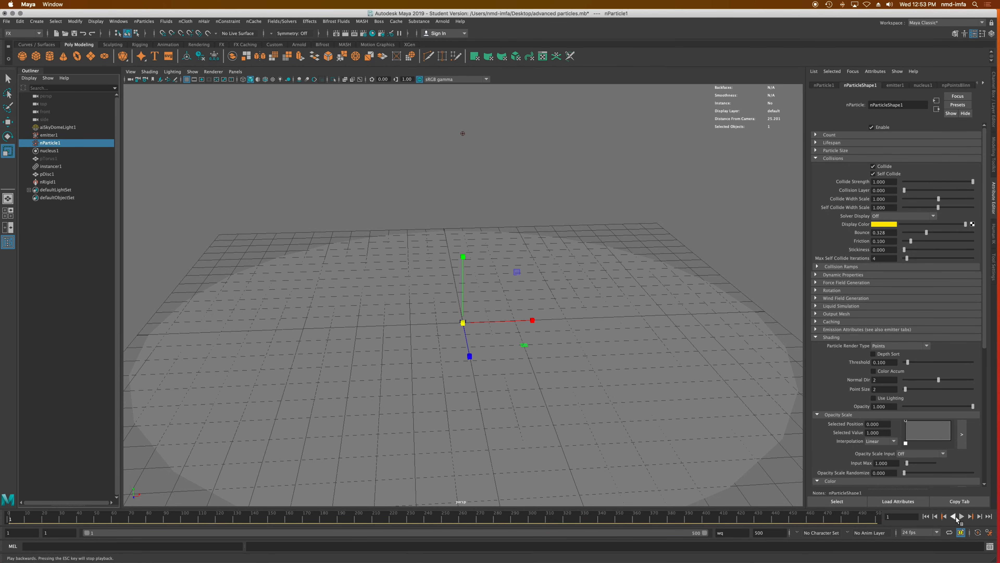
{"action": "left_click", "coordinate": [961, 517]}
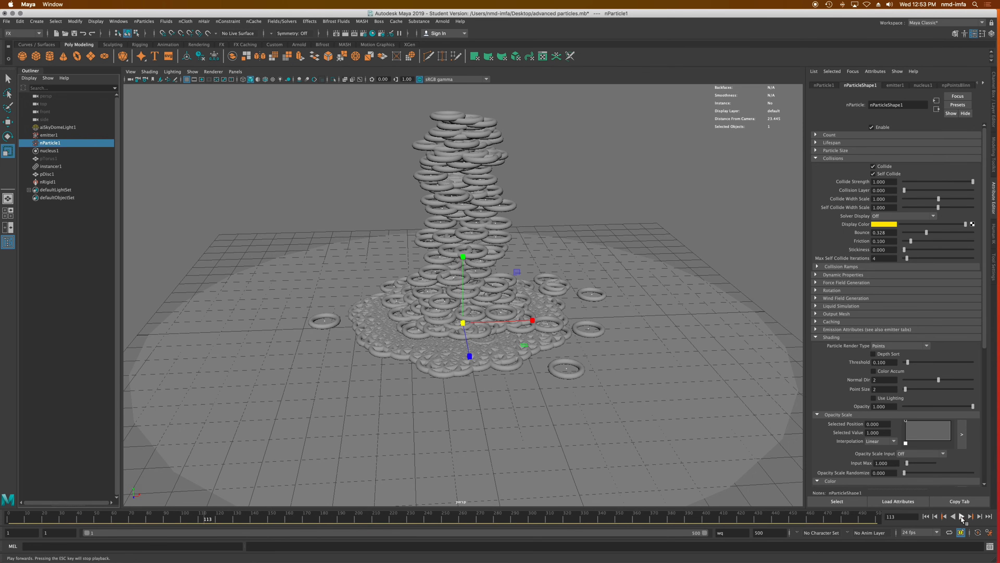
Test the simulation from the first frame with the particles' Collide option off, and restore the option.
{"action": "left_click_drag", "start_coordinate": [929, 184], "coordinate": [954, 182]}
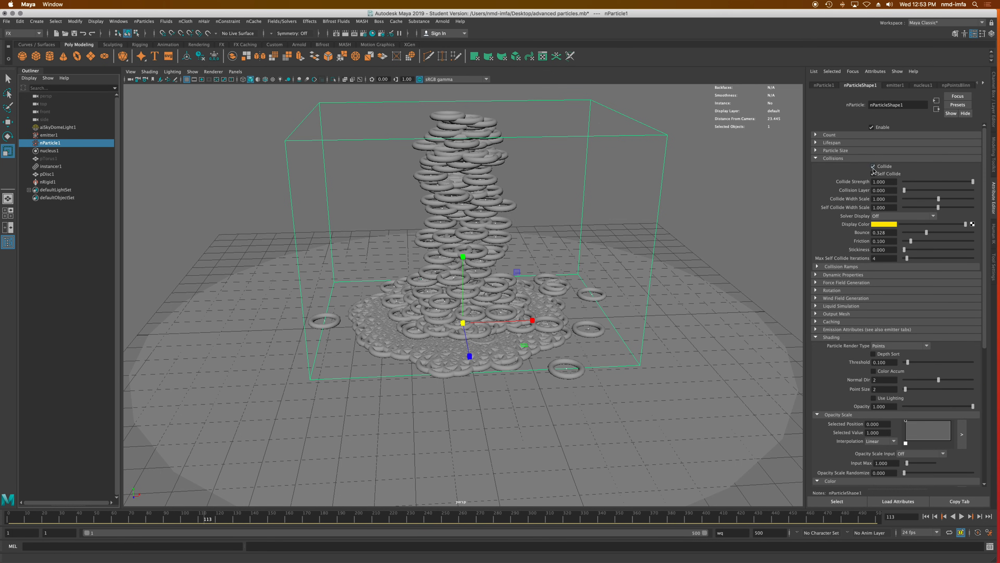
{"action": "left_click", "coordinate": [925, 517]}
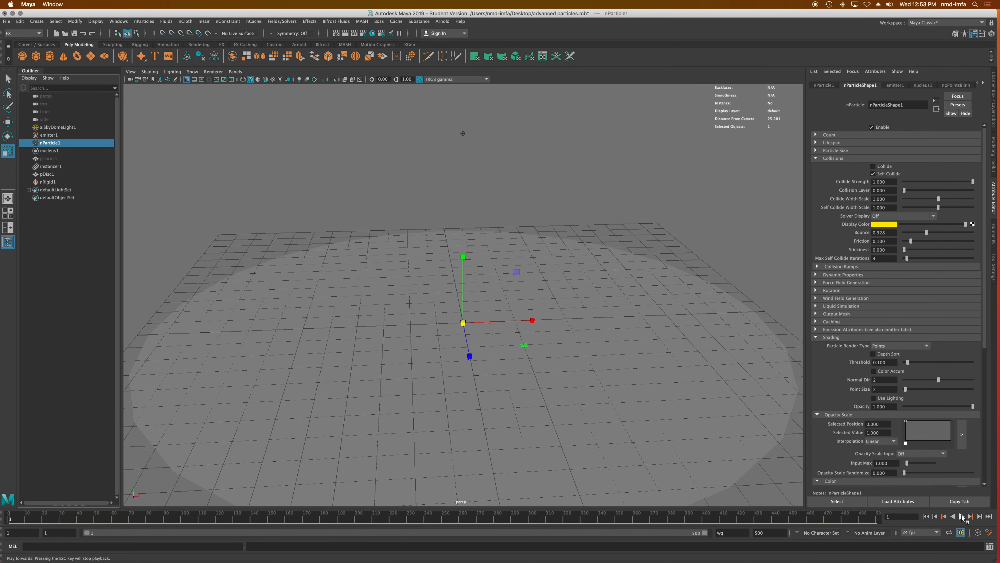
{"action": "left_click", "coordinate": [961, 516]}
{"action": "left_click", "coordinate": [962, 516]}
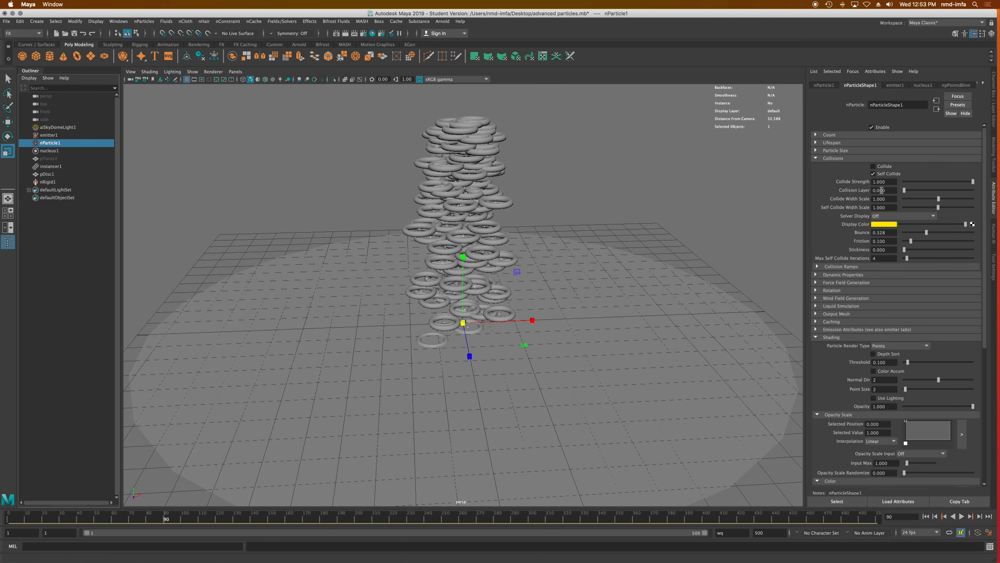
{"action": "left_click", "coordinate": [873, 166]}
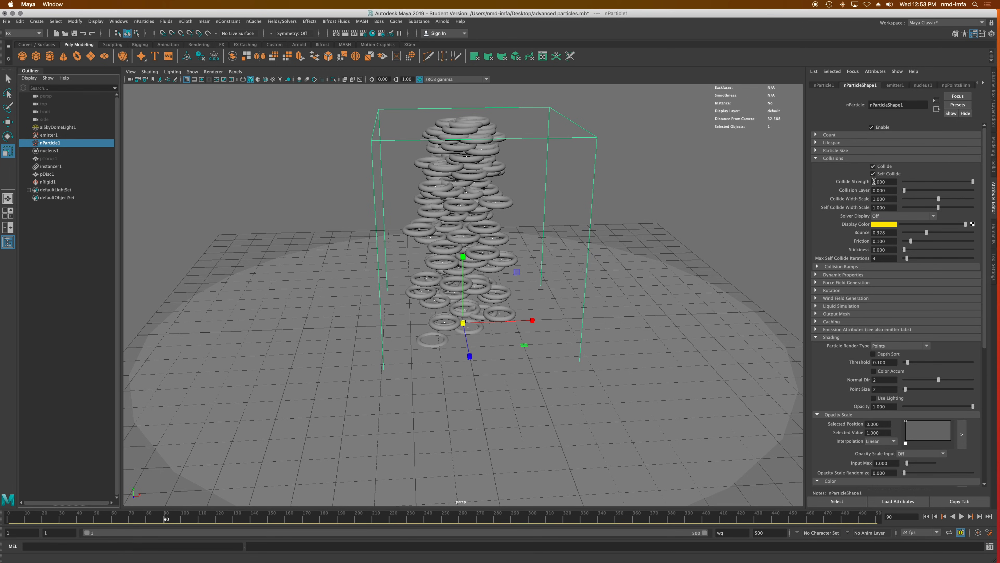
Replay the simulation from the first frame with Collide on and examine how the tori pile up on the disc.
{"action": "left_click", "coordinate": [925, 516]}
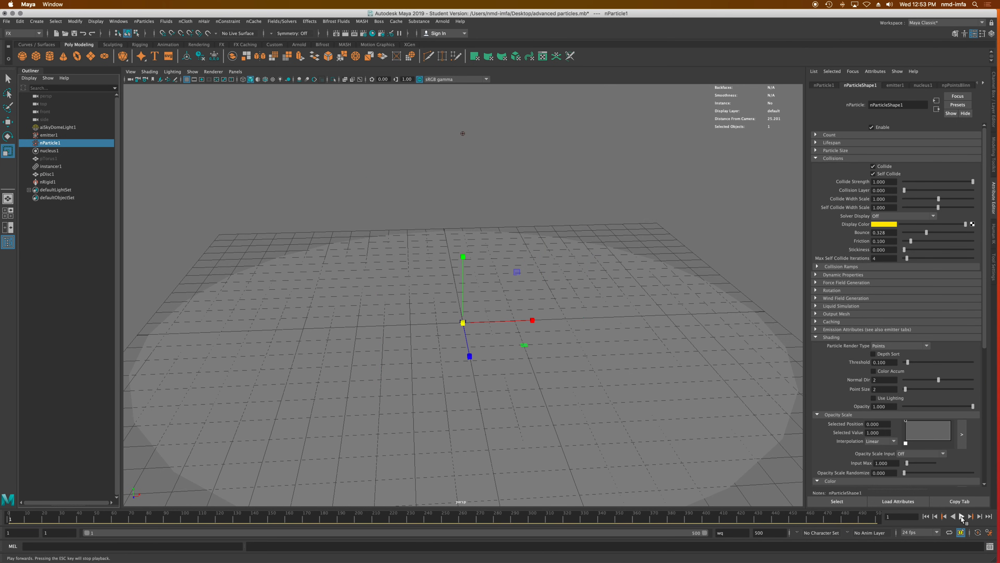
{"action": "left_click", "coordinate": [961, 517]}
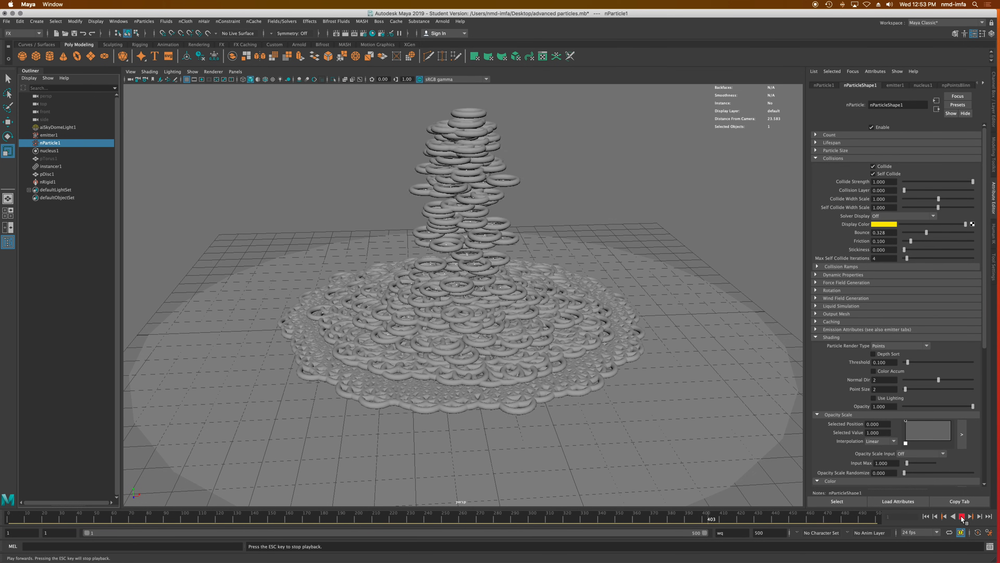
{"action": "mouse_move", "coordinate": [595, 397]}
{"action": "left_mouse_down", "text": "alt"}
{"action": "mouse_move", "coordinate": [616, 377]}
{"action": "mouse_move", "coordinate": [591, 409]}
{"action": "mouse_move", "coordinate": [585, 392]}
{"action": "left_mouse_up", "text": "alt"}
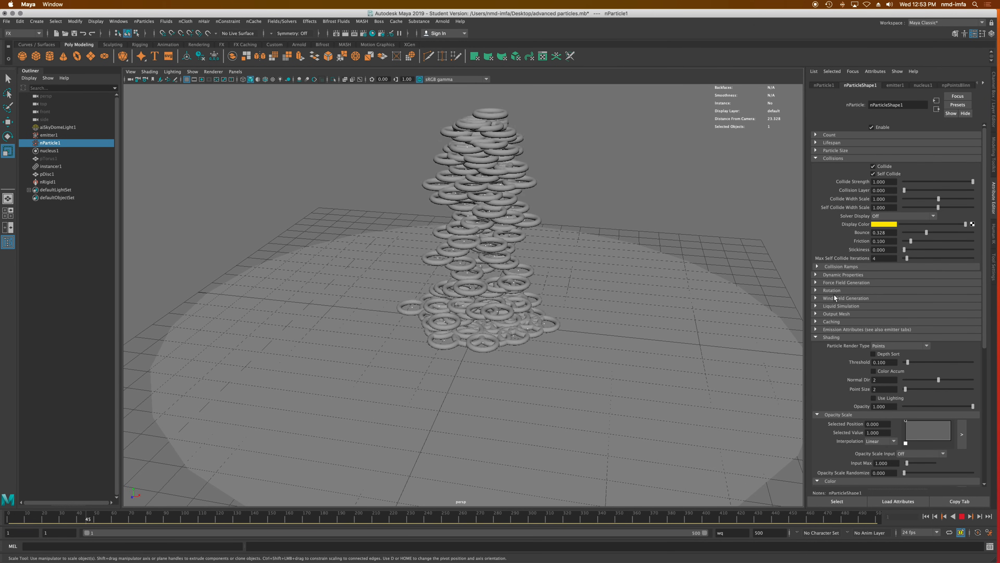
Set the particles' Bounce to 0.718, Friction to 0 and Max Self Collide Iterations to 29 during playback, and stop the simulation.
{"action": "left_click_drag", "start_coordinate": [926, 233], "coordinate": [954, 233]}
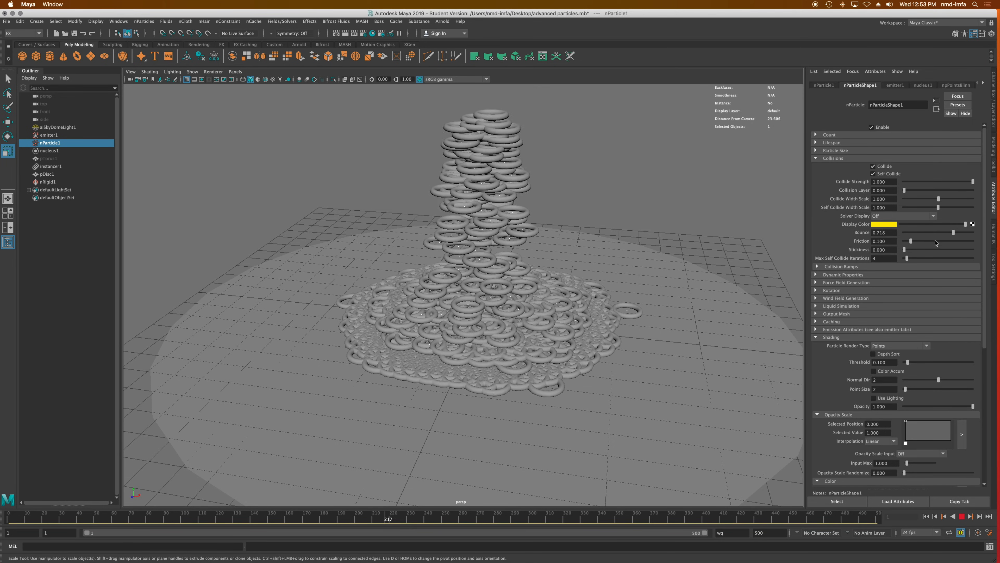
{"action": "left_click_drag", "start_coordinate": [911, 241], "coordinate": [924, 263]}
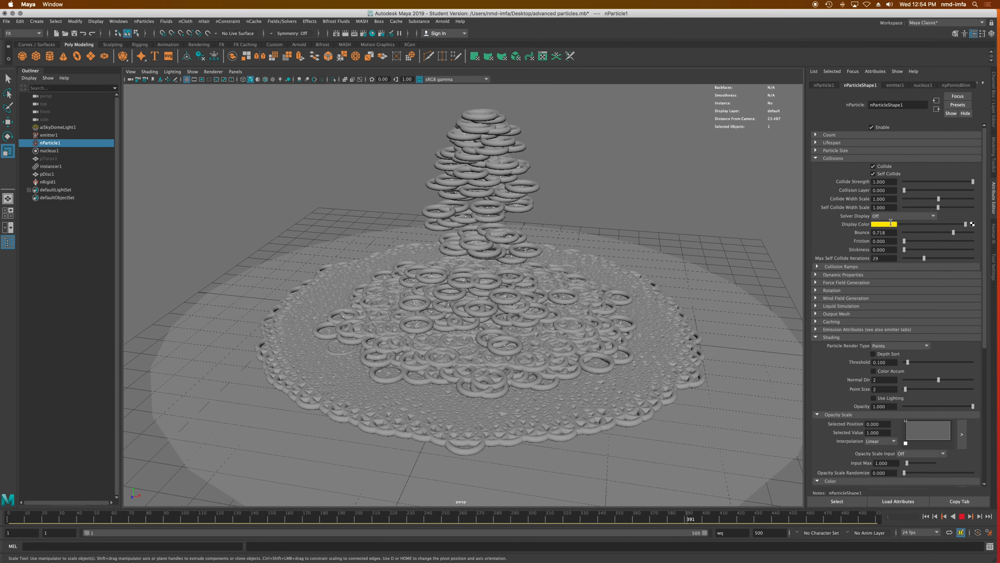
{"action": "left_click", "coordinate": [961, 516]}
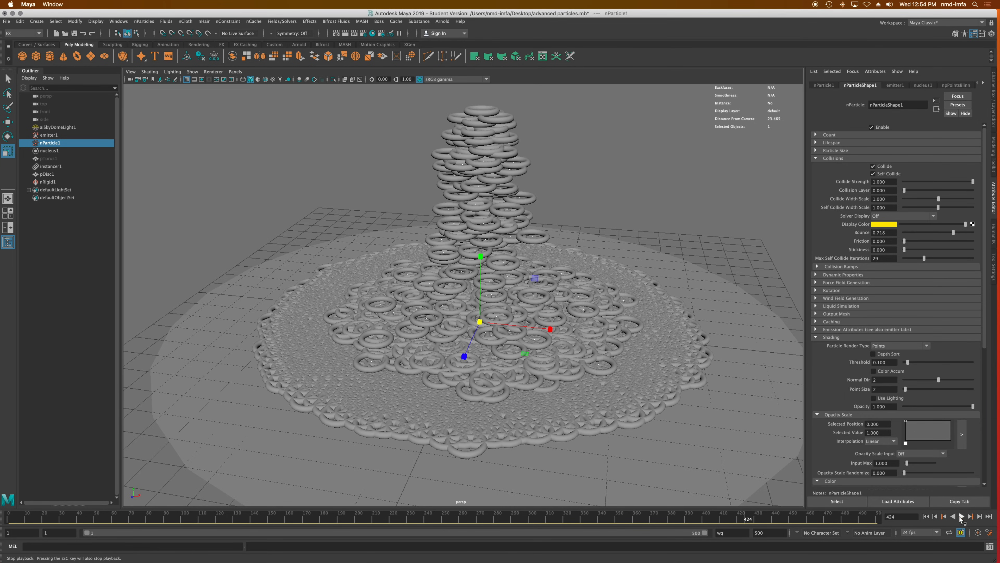
Set nParticle1's Lifespan Mode to Constant with a lifespan of 6.
{"action": "left_click", "coordinate": [817, 135]}
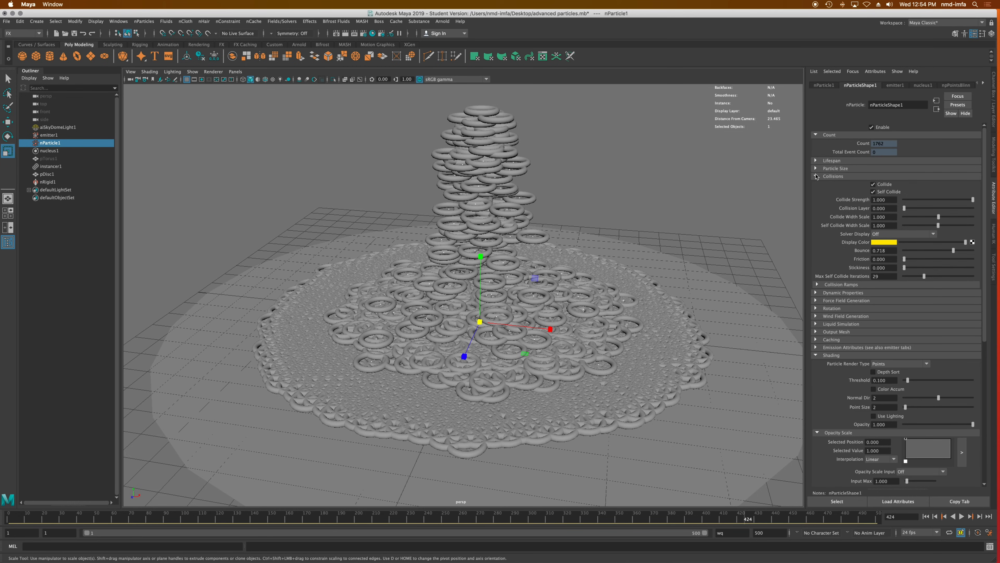
{"action": "left_click", "coordinate": [815, 161]}
{"action": "left_click", "coordinate": [872, 169]}
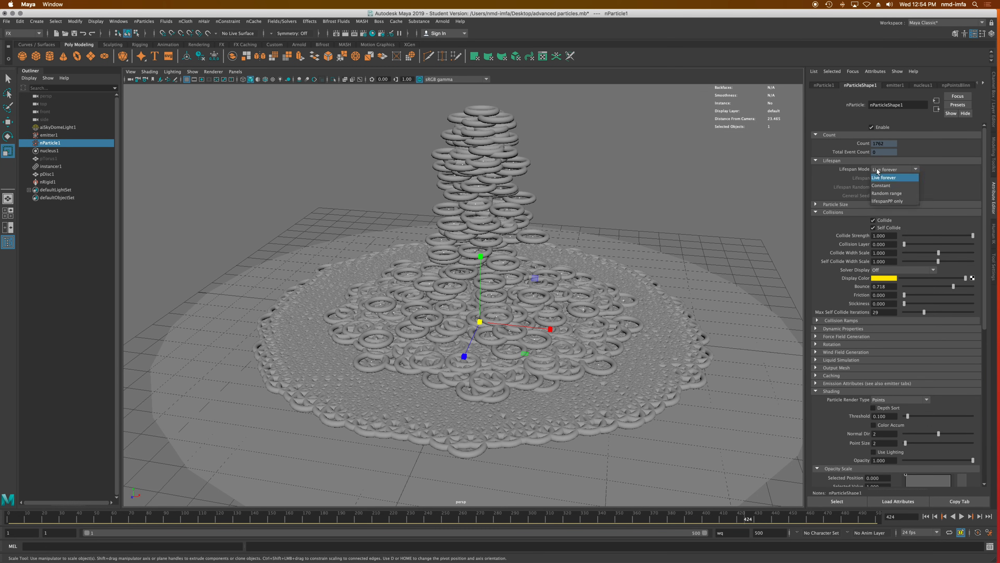
{"action": "left_click", "coordinate": [888, 186]}
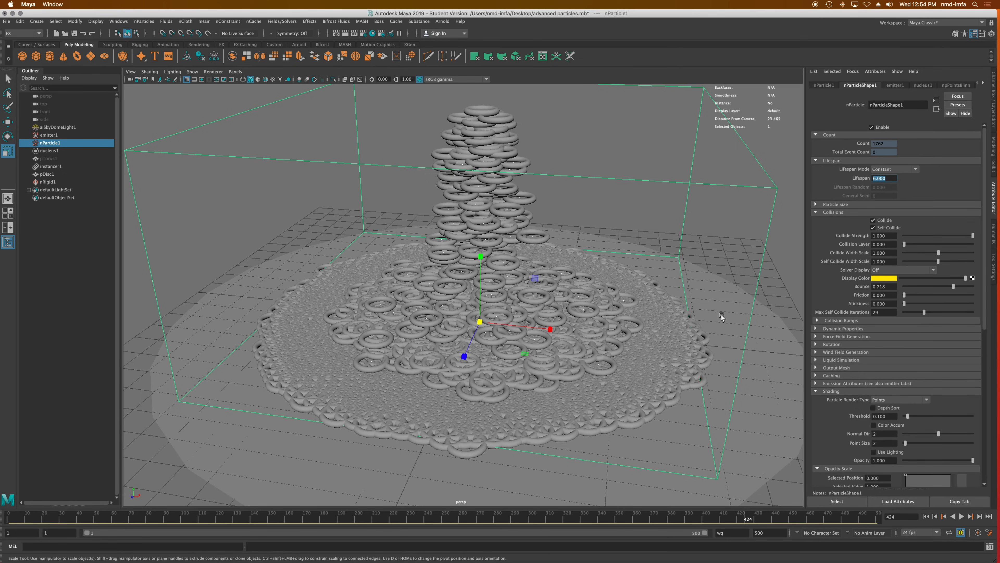
Play the simulation from the first frame to check the constant lifespan, stop it and rewind.
{"action": "left_click", "coordinate": [926, 516]}
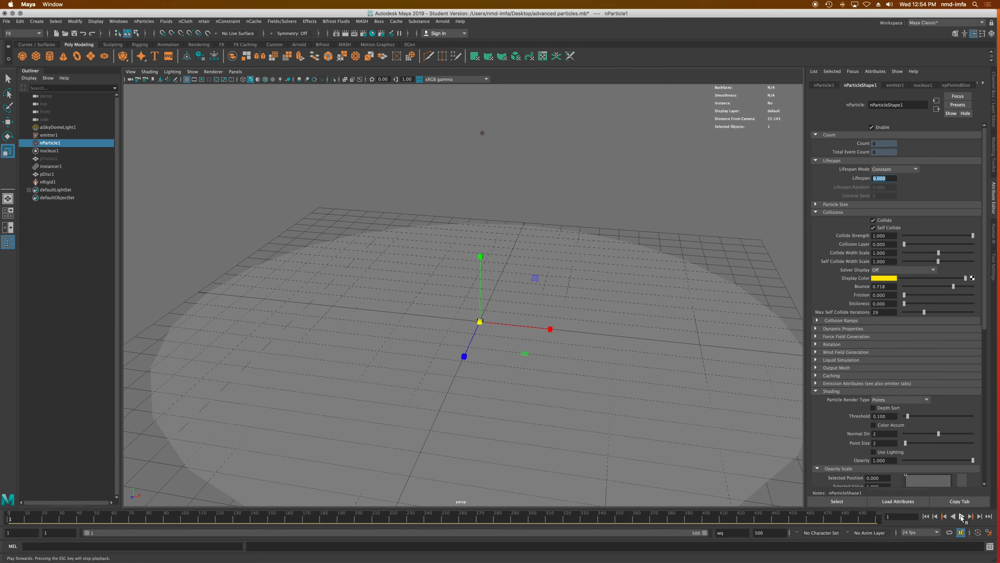
{"action": "left_click", "coordinate": [961, 517]}
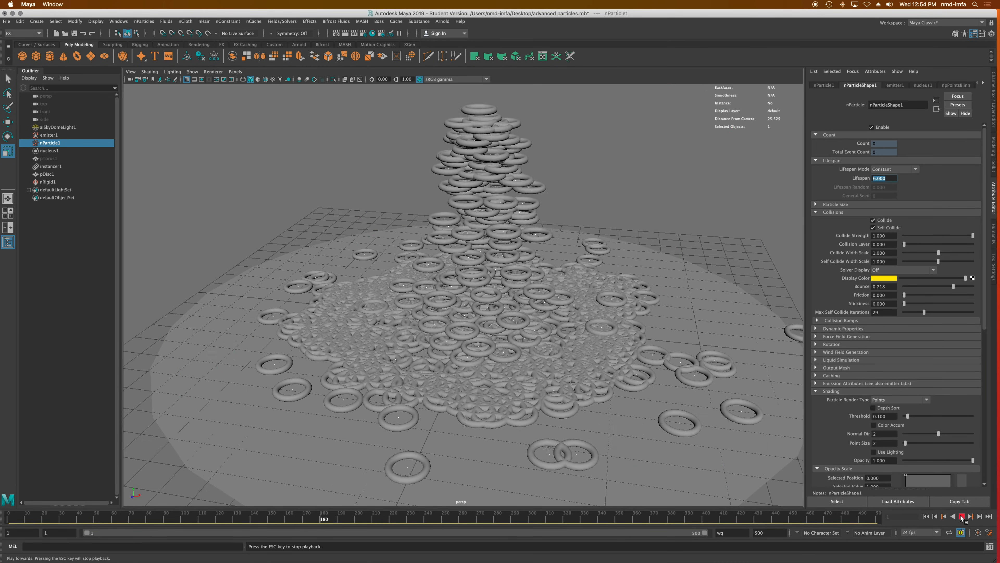
{"action": "left_click", "coordinate": [961, 517]}
{"action": "left_click", "coordinate": [926, 516]}
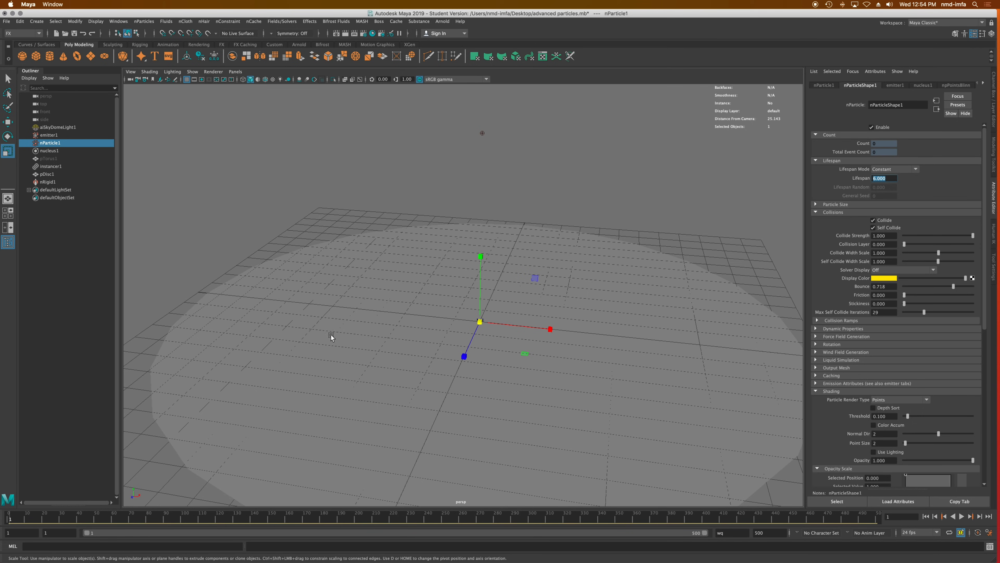
Delete the disc and the whole particle setup from emitter1 through instancer1, keeping the Arnold sky dome light.
{"action": "left_click", "coordinate": [308, 329]}
{"action": "key", "text": "Delete"}
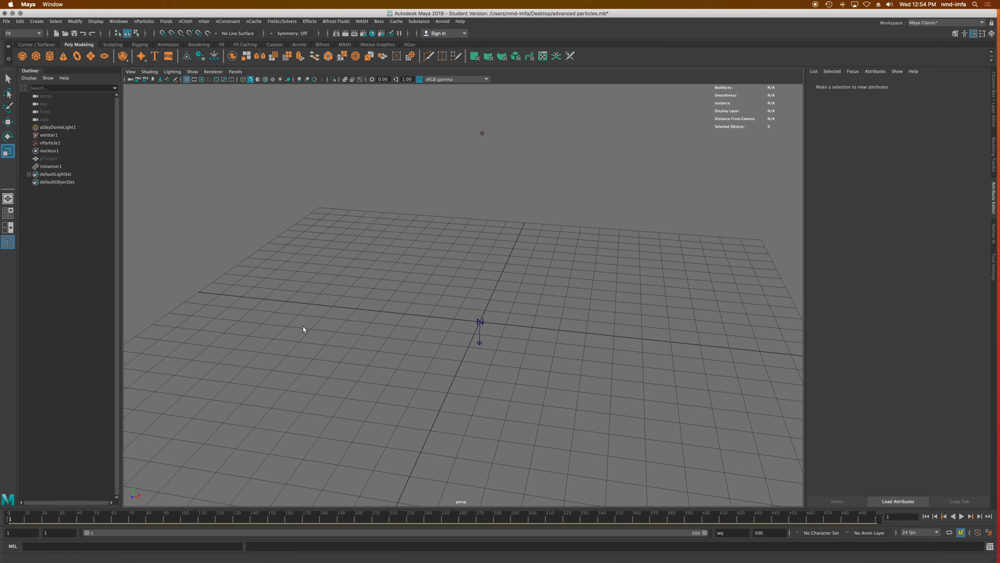
{"action": "left_click", "coordinate": [49, 135]}
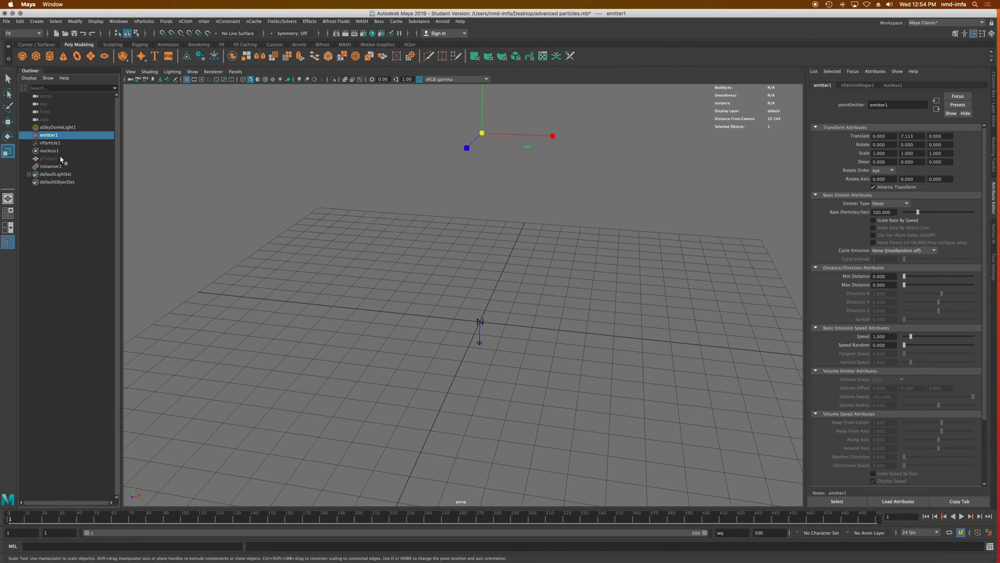
{"action": "left_click", "coordinate": [59, 166], "text": "shift"}
{"action": "key", "text": "Delete"}
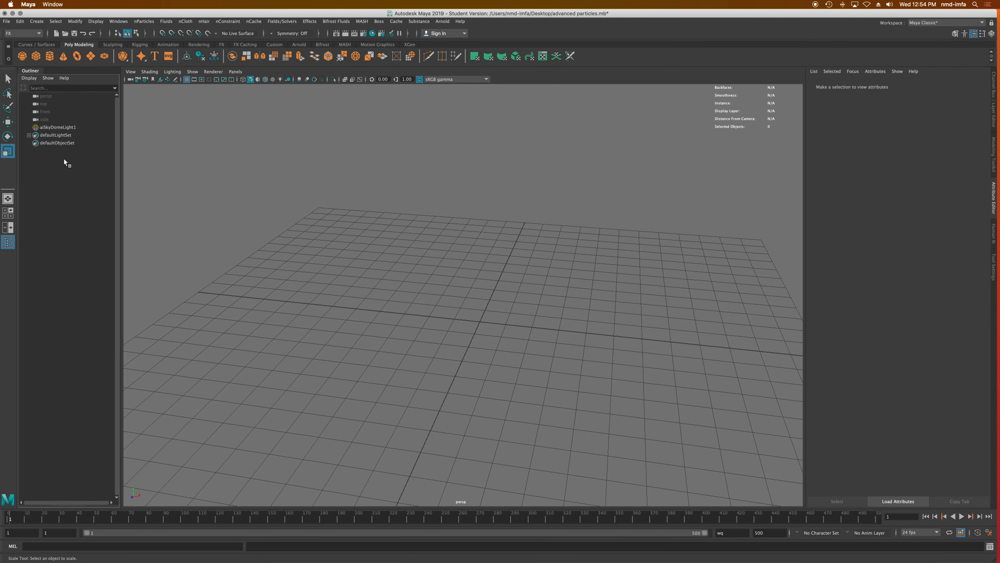
Create a new nParticle emitter raised about 7 units above the origin, and save the scene.
{"action": "left_click", "coordinate": [145, 22]}
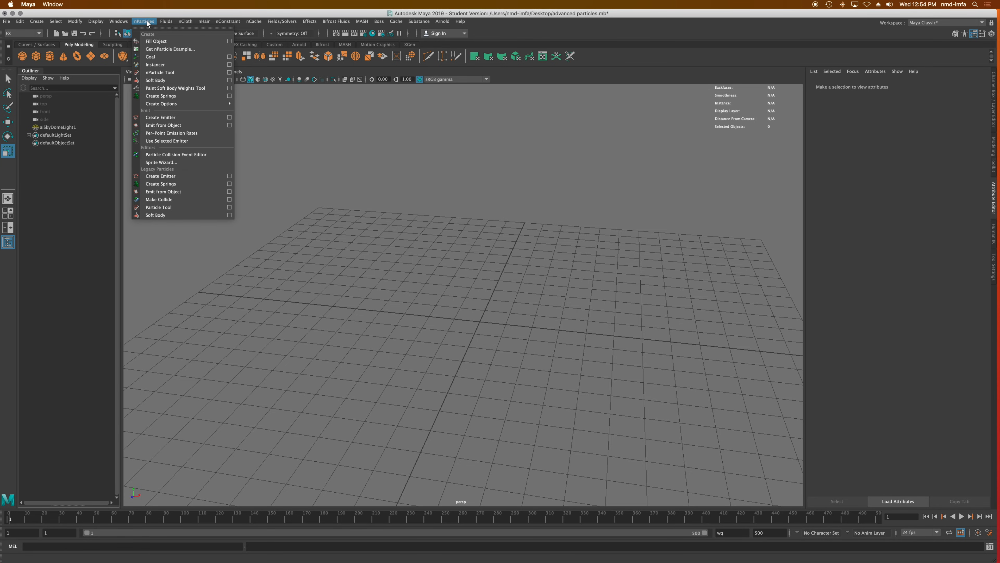
{"action": "left_click", "coordinate": [169, 118]}
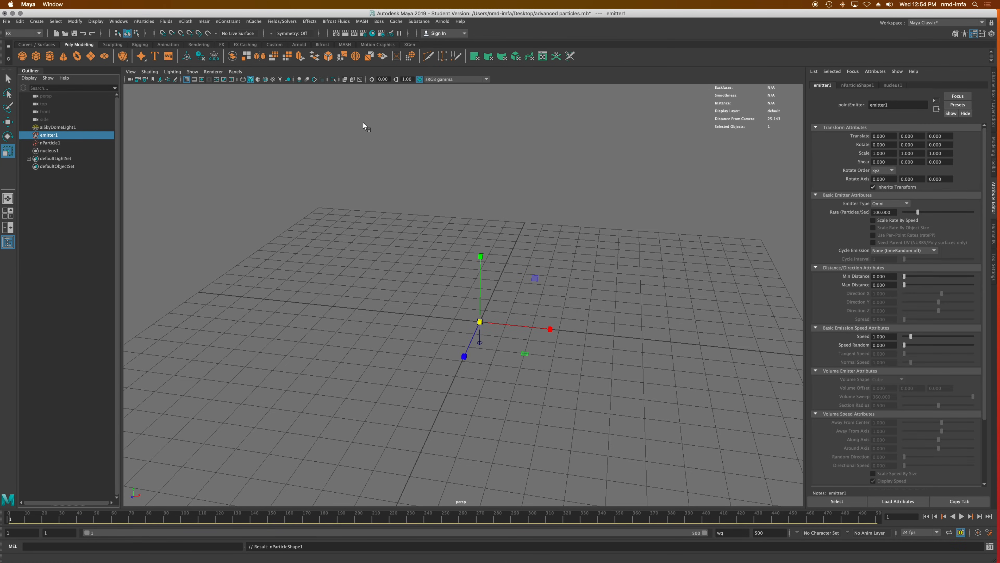
{"action": "key", "text": "w"}
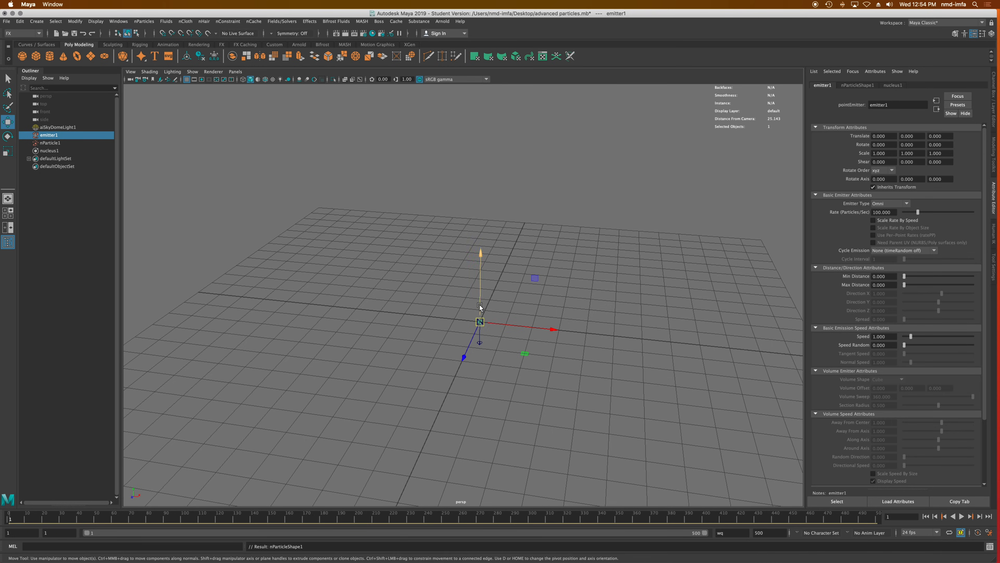
{"action": "left_click_drag", "start_coordinate": [480, 306], "coordinate": [504, 126]}
{"action": "key", "text": "q"}
{"action": "key", "text": "super+s"}
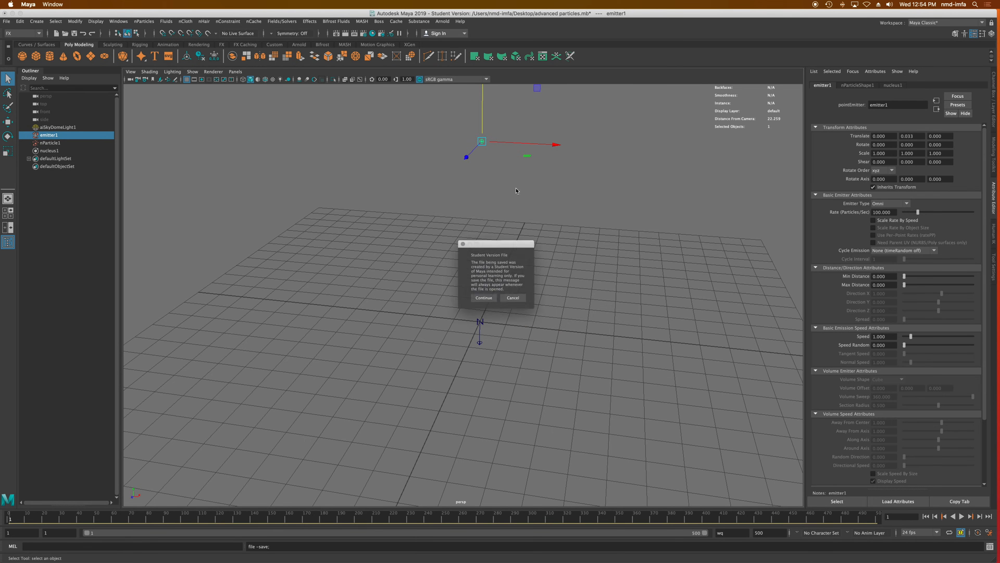
{"action": "left_click", "coordinate": [485, 298]}
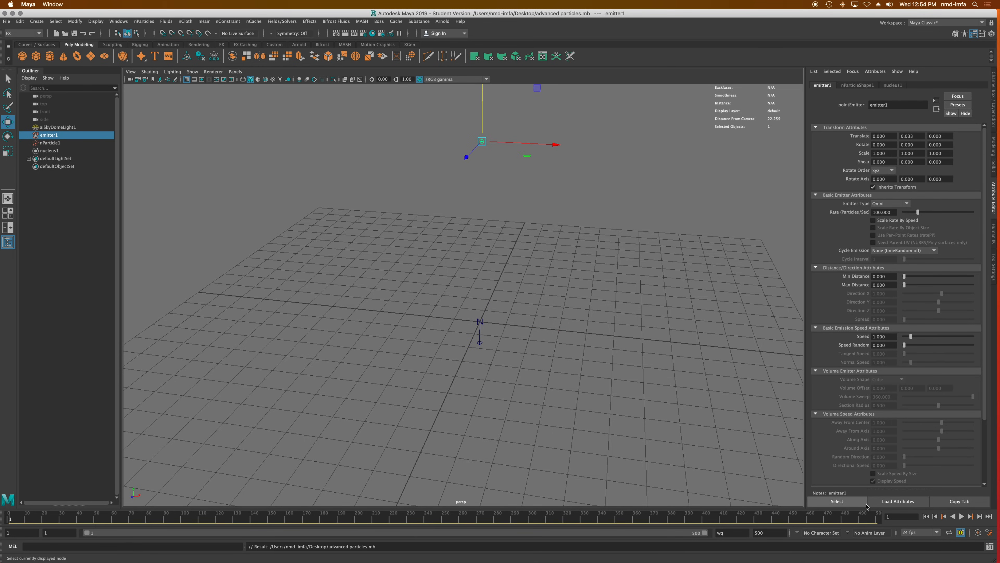
Set the Particle Render Type of nParticleShape1 to Spheres, collapsing its Count, Lifespan and Collisions sections.
{"action": "left_click", "coordinate": [862, 85]}
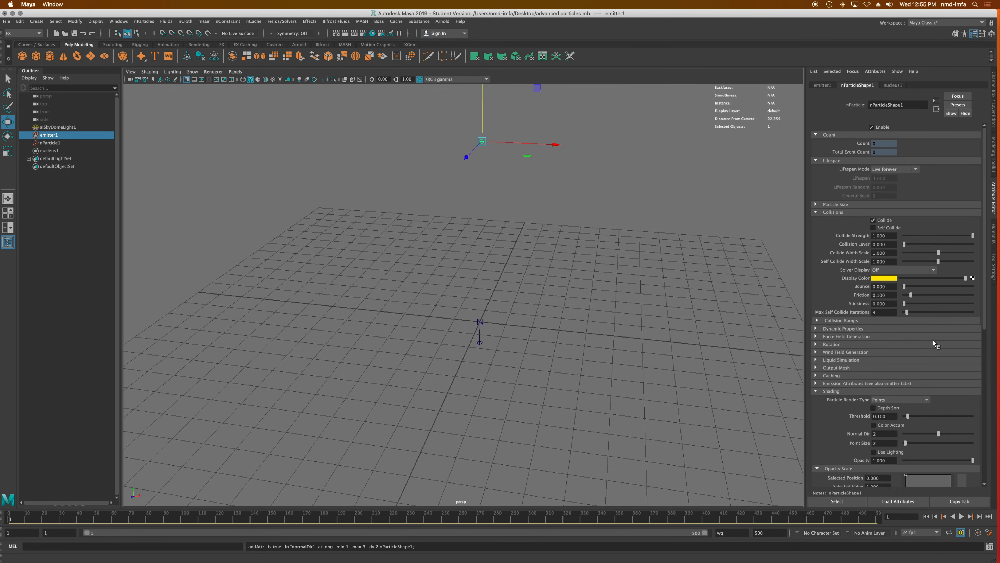
{"action": "left_click", "coordinate": [816, 213]}
{"action": "left_click", "coordinate": [815, 161]}
{"action": "left_click", "coordinate": [816, 135]}
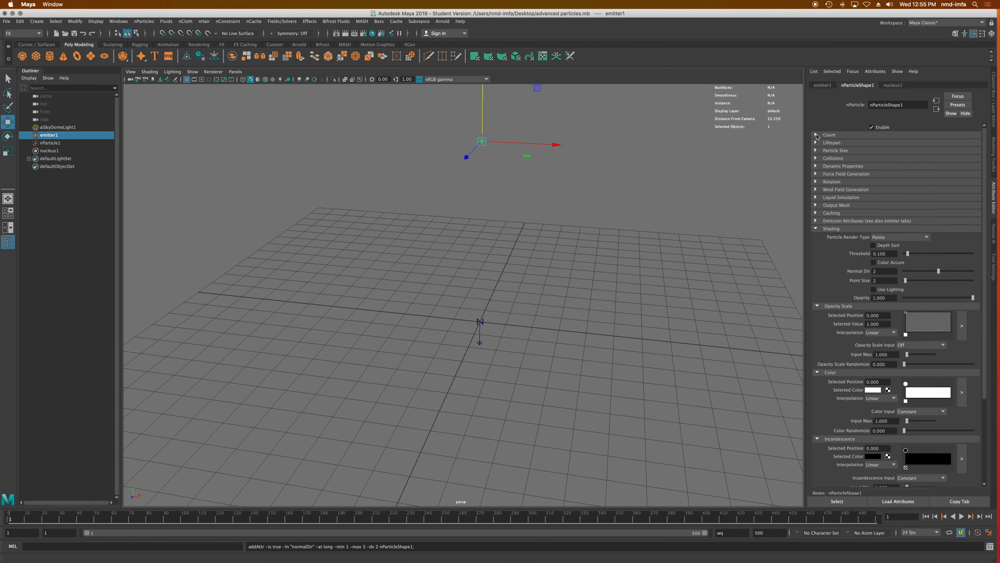
{"action": "left_click", "coordinate": [892, 239]}
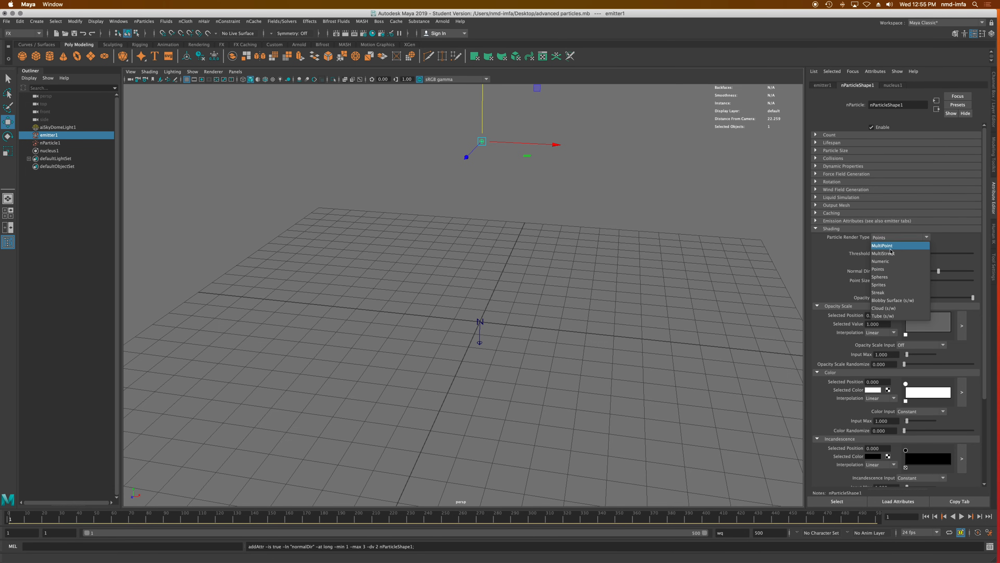
{"action": "left_click", "coordinate": [886, 278]}
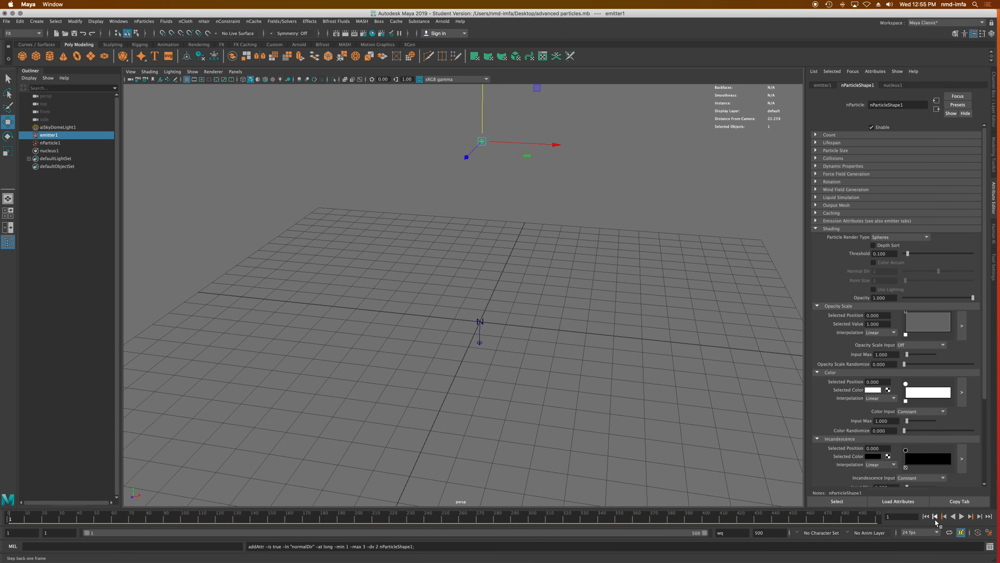
Play the simulation to preview the sphere particles, stop it and view the falling stream from another angle.
{"action": "left_click", "coordinate": [961, 516]}
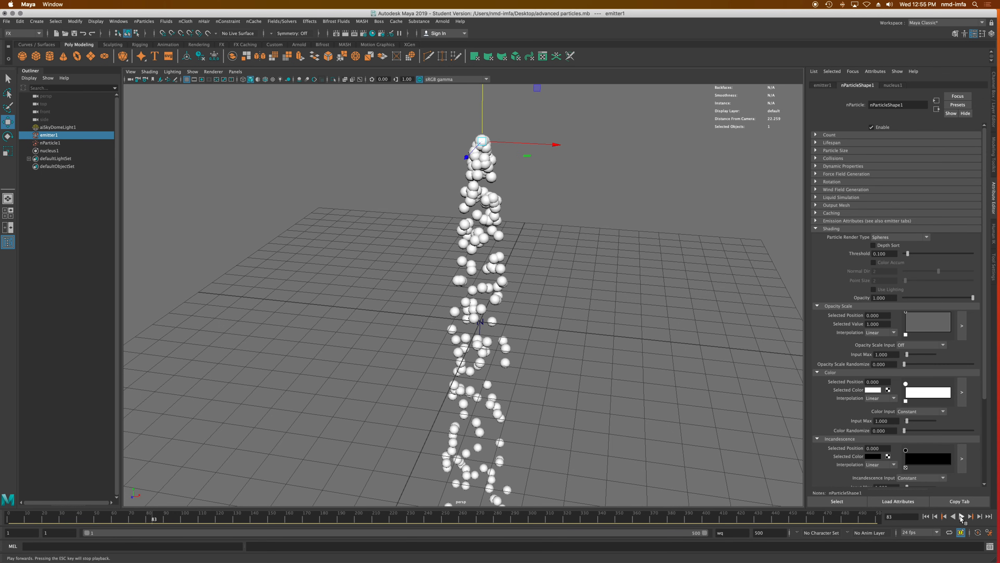
{"action": "left_click", "coordinate": [962, 516]}
{"action": "mouse_move", "coordinate": [581, 314]}
{"action": "left_mouse_down", "text": "alt"}
{"action": "mouse_move", "coordinate": [583, 279]}
{"action": "mouse_move", "coordinate": [573, 313]}
{"action": "left_mouse_up", "text": "alt"}
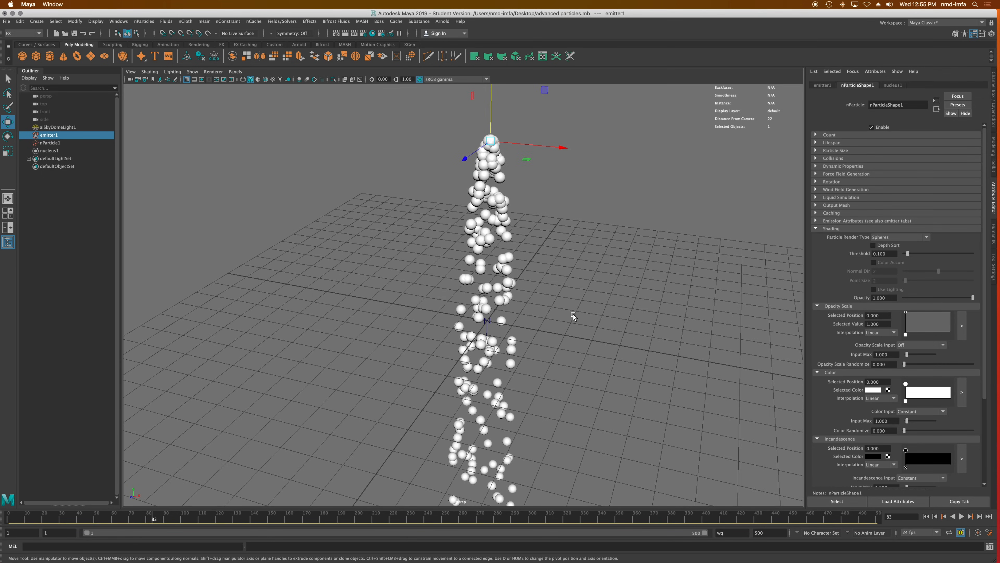
Try to convert the nParticles to polygons with only emitter1 selected.
{"action": "left_click", "coordinate": [74, 22]}
{"action": "mouse_move", "coordinate": [149, 212]}
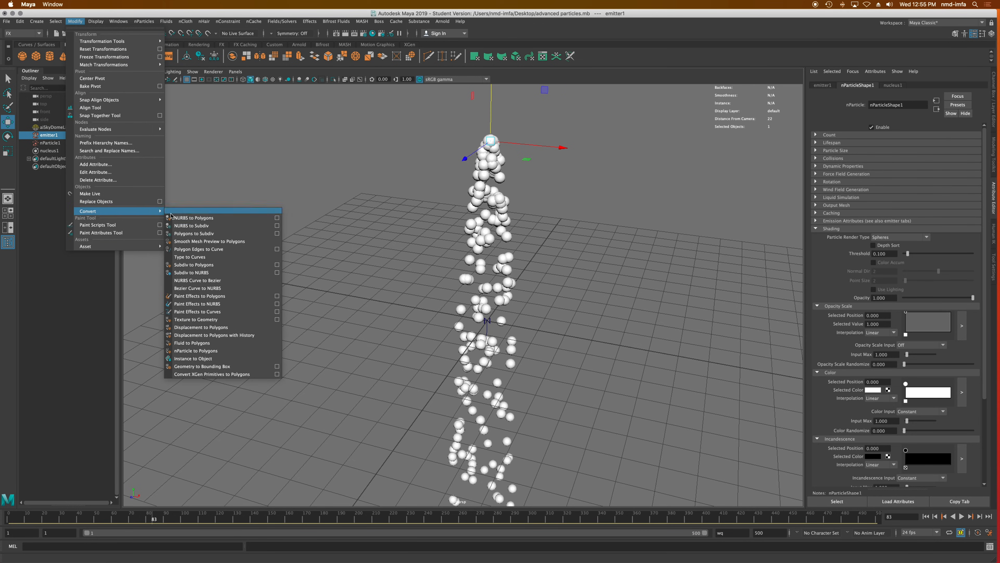
{"action": "left_click", "coordinate": [213, 351]}
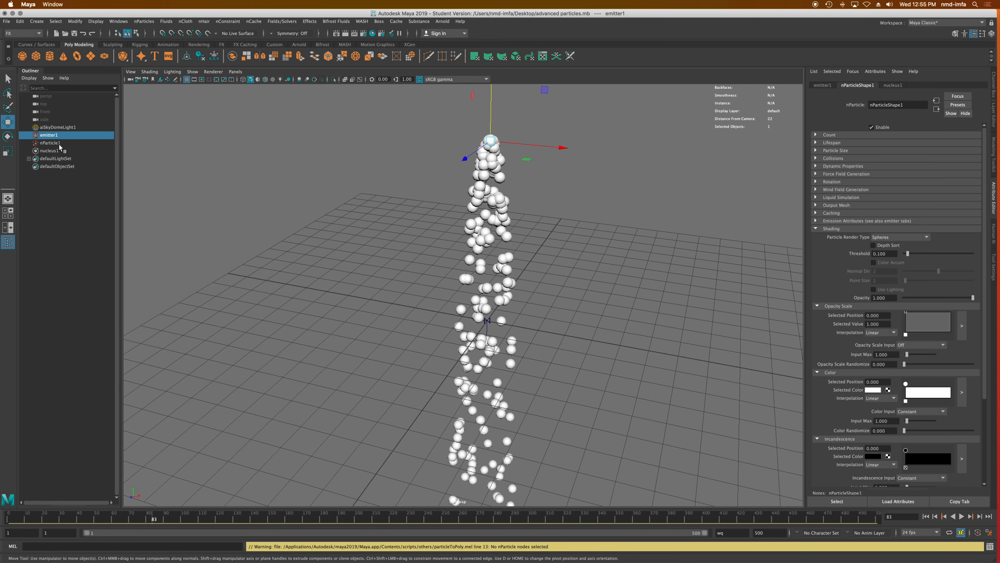
Replay the sphere particle simulation from the first frame and rewind it to the start.
{"action": "left_click", "coordinate": [930, 517]}
{"action": "left_click", "coordinate": [961, 518]}
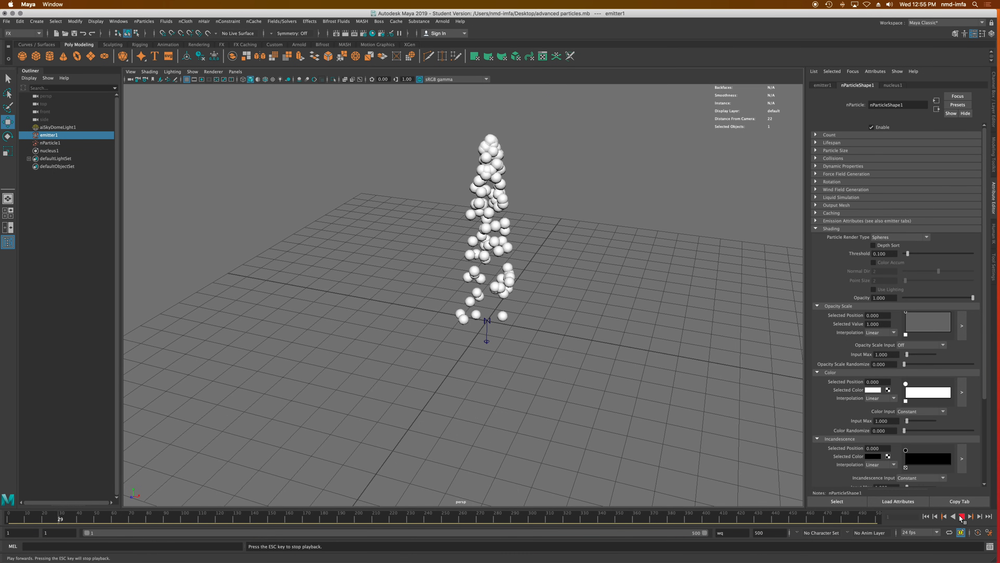
{"action": "left_click", "coordinate": [926, 516]}
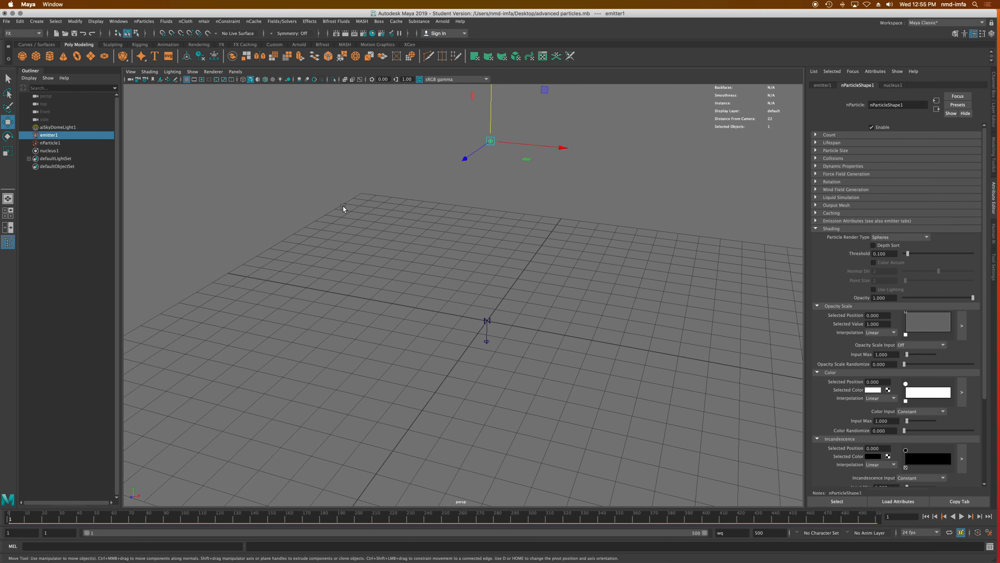
Convert nParticle1 to polygons, and play the simulation to about frame 132 to preview the mesh.
{"action": "left_click", "coordinate": [51, 143]}
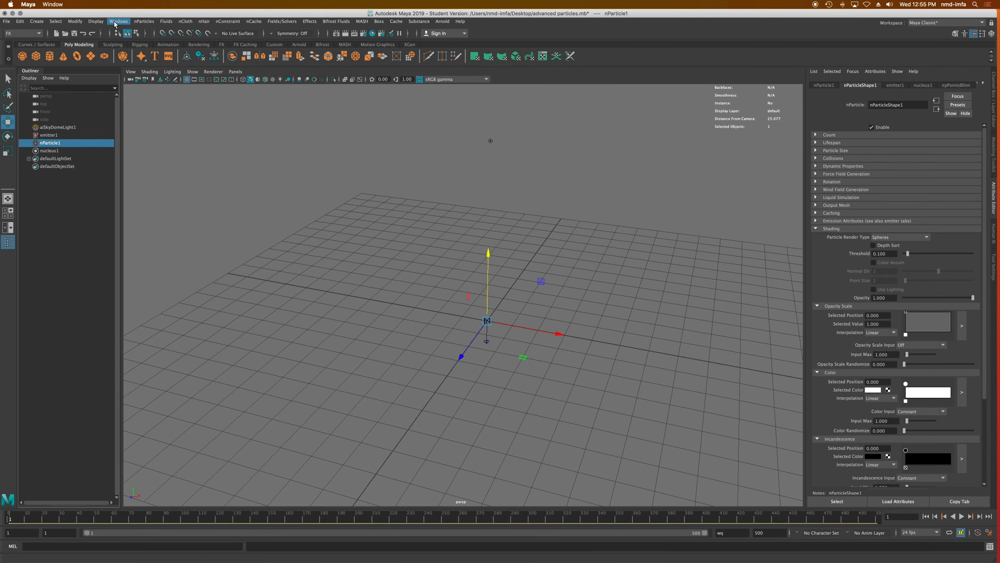
{"action": "left_click", "coordinate": [82, 24]}
{"action": "mouse_move", "coordinate": [149, 211]}
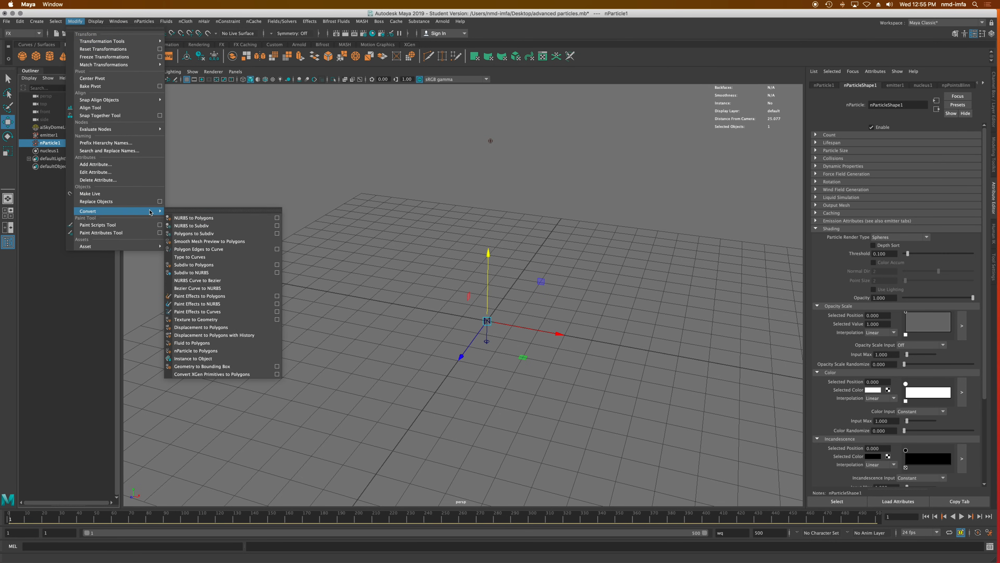
{"action": "left_click", "coordinate": [215, 352]}
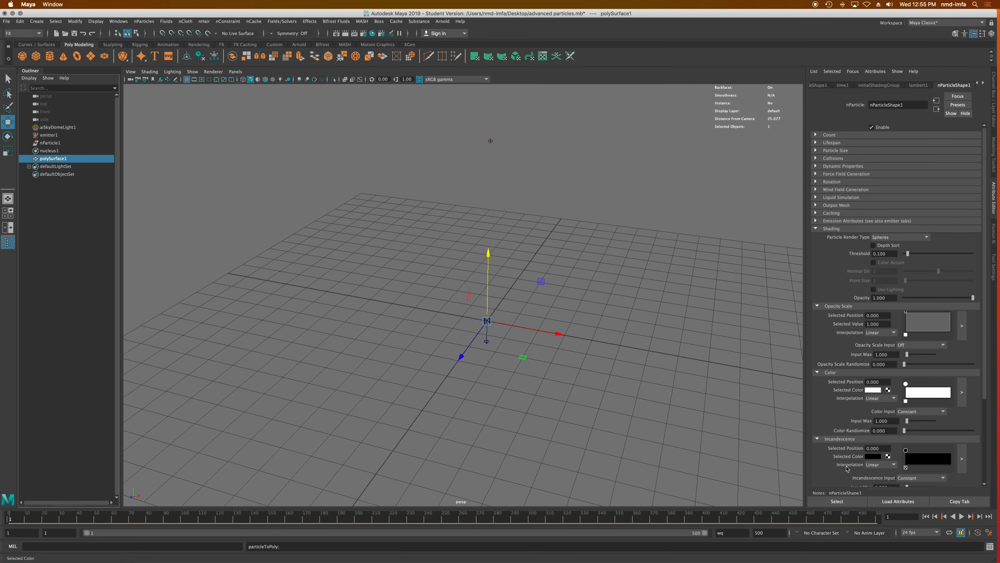
{"action": "left_click", "coordinate": [961, 516]}
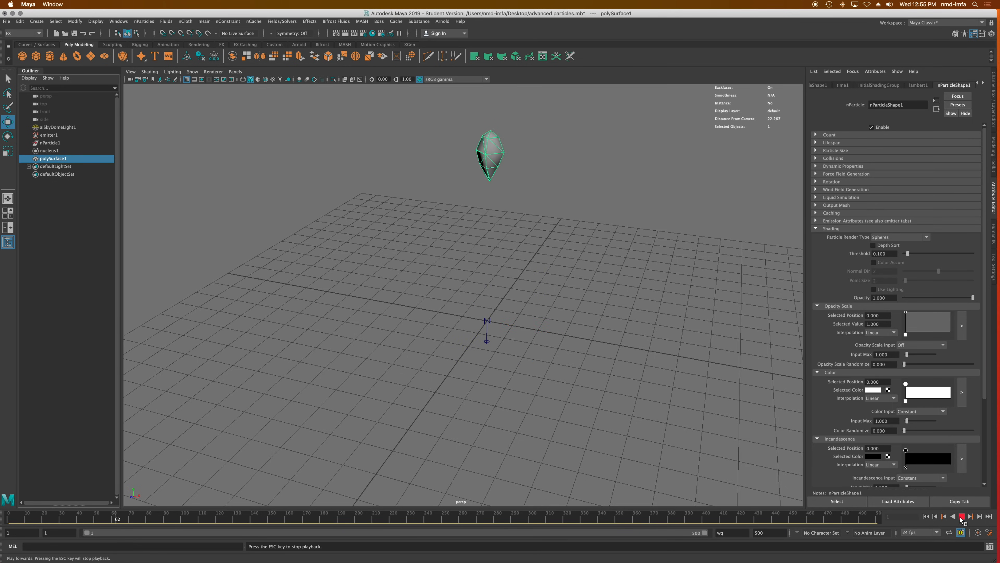
{"action": "left_click", "coordinate": [961, 516]}
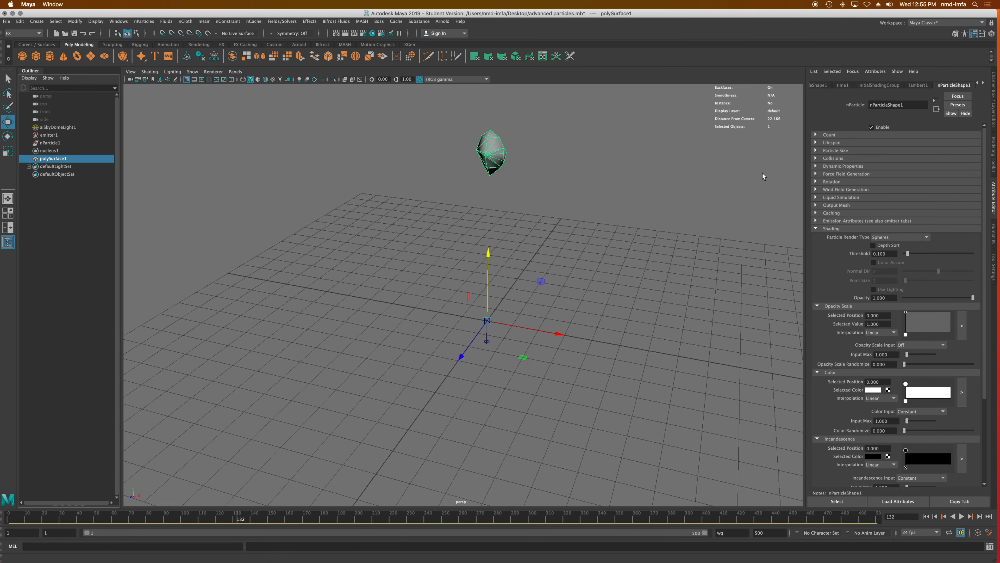
Set the Output Mesh Threshold to 0, Blobby Radius Scale to 0.632, Motion Streak to 1.437 and Mesh Triangle Size to 0.230.
{"action": "left_click", "coordinate": [820, 206]}
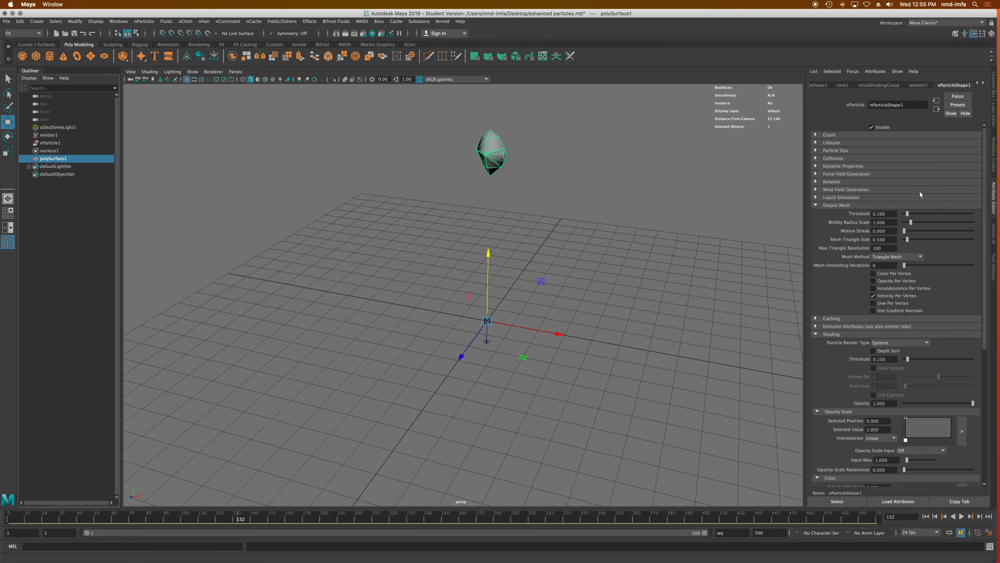
{"action": "mouse_move", "coordinate": [907, 214]}
{"action": "left_mouse_down"}
{"action": "mouse_move", "coordinate": [934, 219]}
{"action": "mouse_move", "coordinate": [909, 225]}
{"action": "left_mouse_up"}
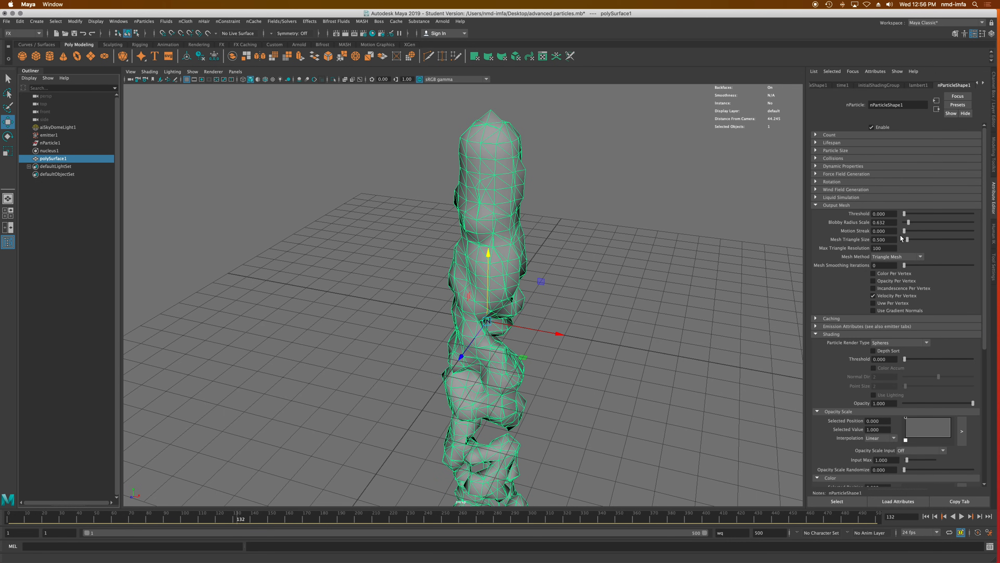
{"action": "mouse_move", "coordinate": [904, 231]}
{"action": "left_mouse_down"}
{"action": "mouse_move", "coordinate": [940, 232]}
{"action": "mouse_move", "coordinate": [905, 242]}
{"action": "mouse_move", "coordinate": [915, 240]}
{"action": "left_mouse_up"}
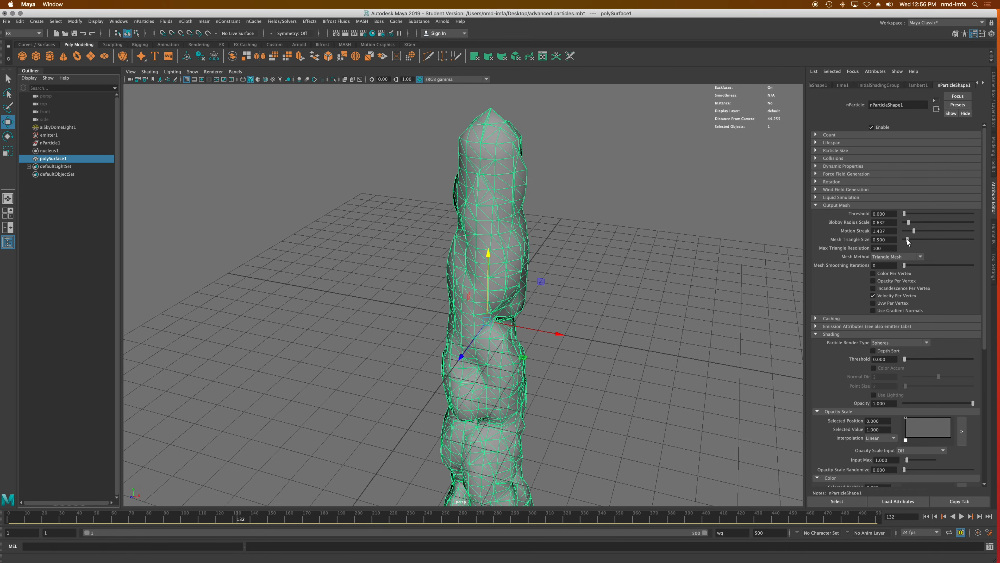
{"action": "left_click_drag", "start_coordinate": [907, 239], "coordinate": [906, 240]}
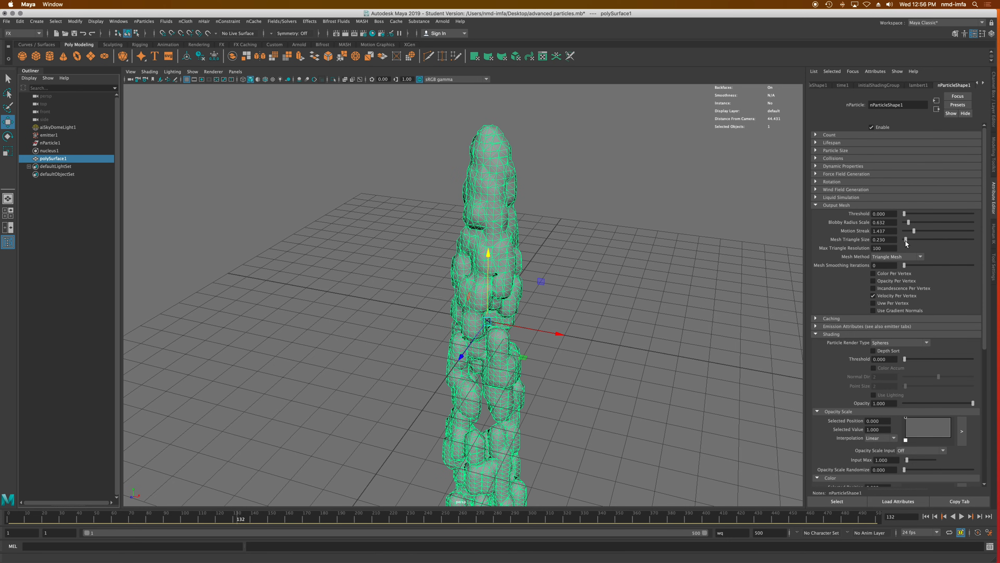
Try Mesh Triangle Size values of 0.1 and 0.01 for the output mesh, and settle on 0.172.
{"action": "double_click", "coordinate": [888, 237]}
{"action": "type", "text": "0.1"}
{"action": "key", "text": "Return"}
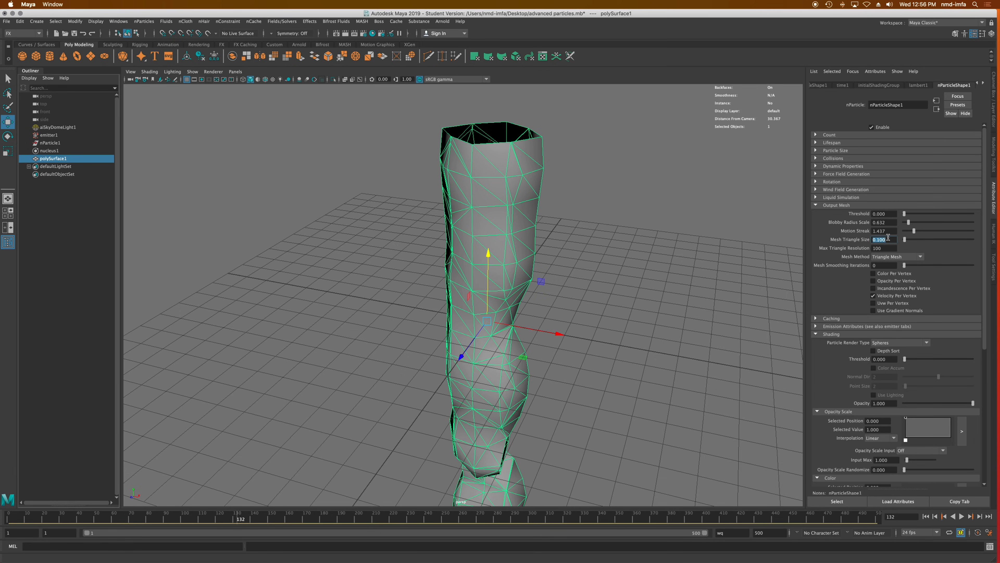
{"action": "type", "text": "0.01"}
{"action": "key", "text": "Return"}
{"action": "left_click", "coordinate": [904, 240]}
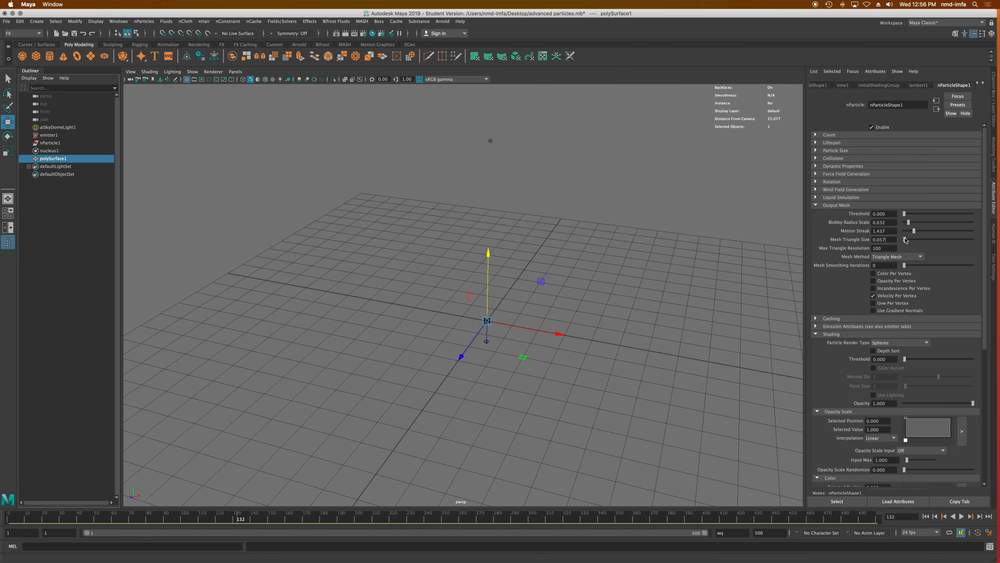
{"action": "left_click_drag", "start_coordinate": [905, 239], "coordinate": [905, 239]}
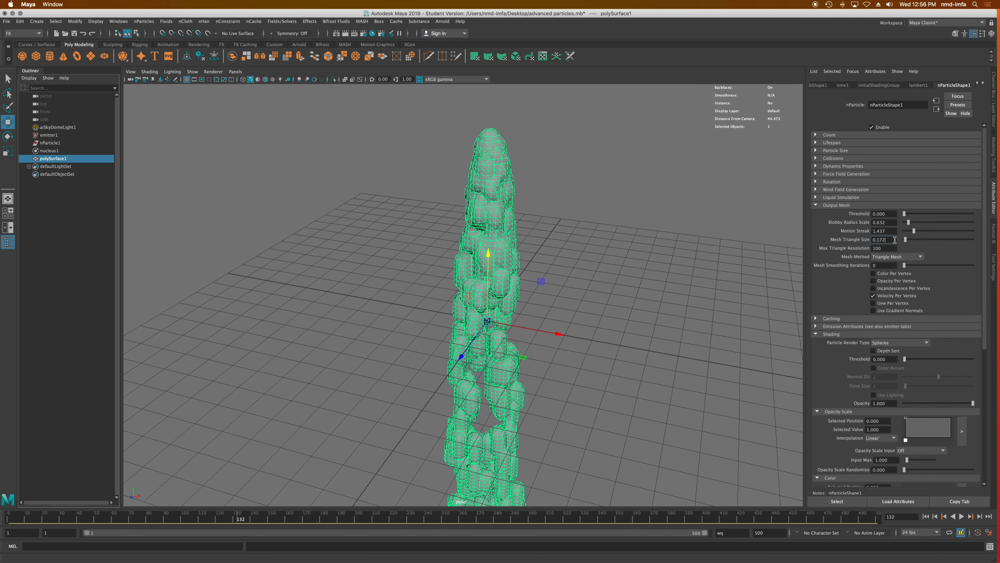
Play the refined particle mesh from the first frame, stop around frame 78 and inspect it from other angles.
{"action": "mouse_move", "coordinate": [576, 312]}
{"action": "left_mouse_down", "text": "alt"}
{"action": "mouse_move", "coordinate": [565, 300]}
{"action": "mouse_move", "coordinate": [582, 303]}
{"action": "left_mouse_up", "text": "alt"}
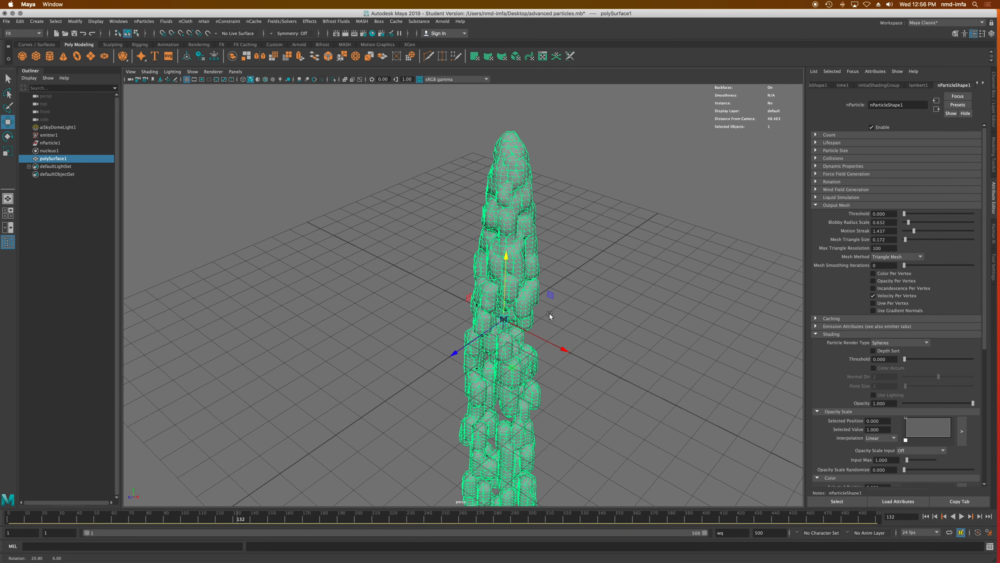
{"action": "left_click", "coordinate": [925, 517]}
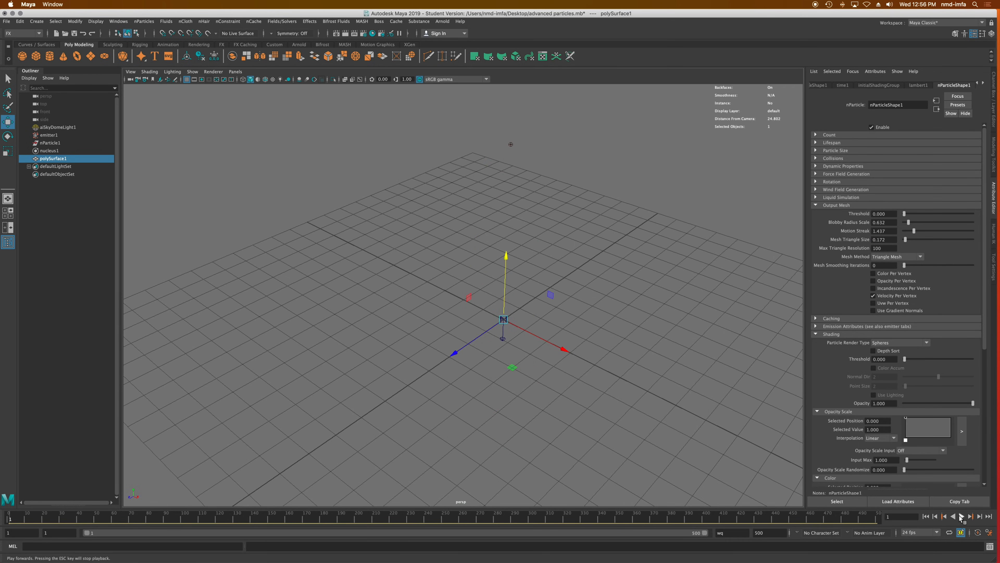
{"action": "left_click", "coordinate": [961, 516]}
{"action": "left_click", "coordinate": [961, 517]}
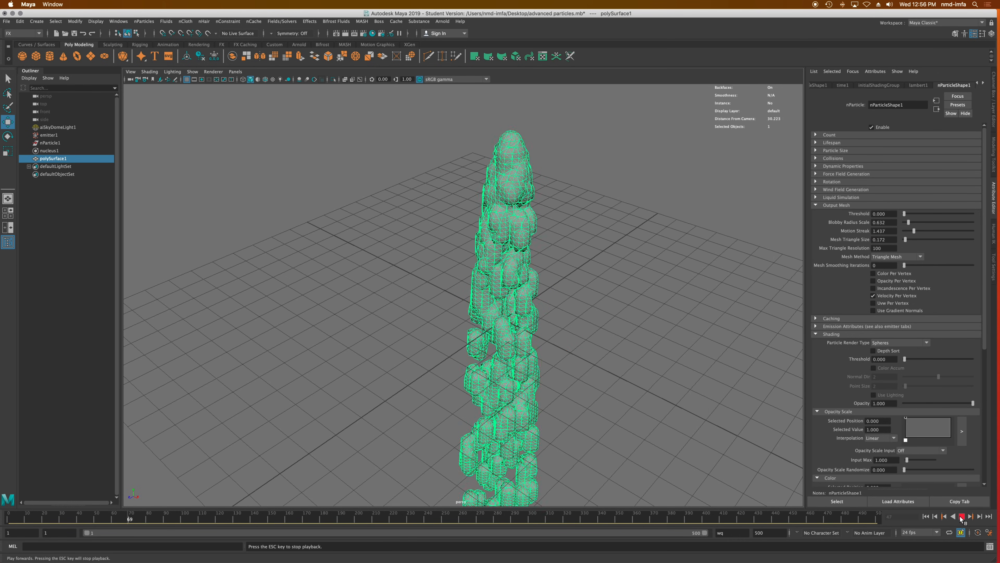
{"action": "left_click", "coordinate": [961, 517]}
{"action": "left_click_drag", "start_coordinate": [576, 415], "coordinate": [462, 385], "text": "alt"}
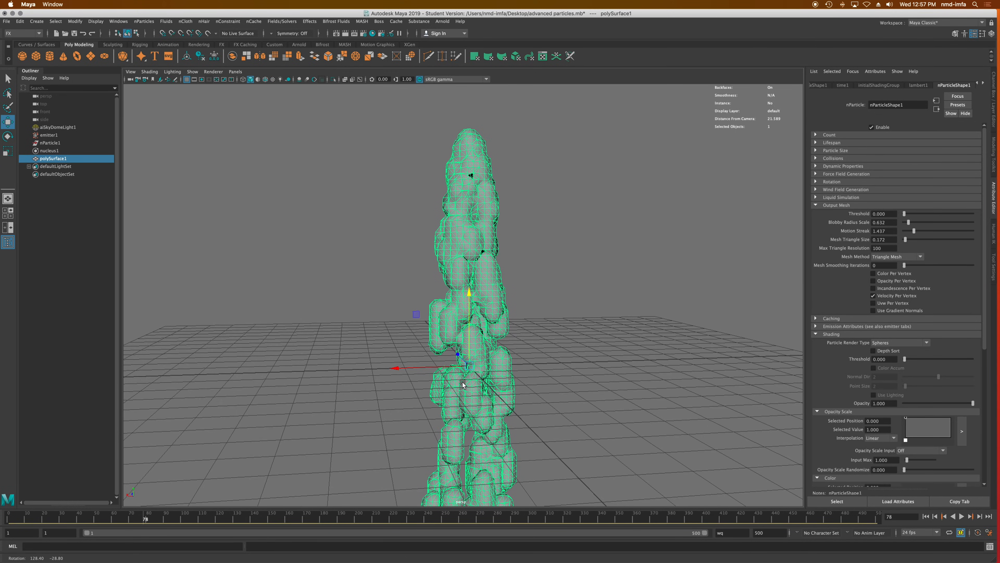
{"action": "left_click", "coordinate": [56, 159]}
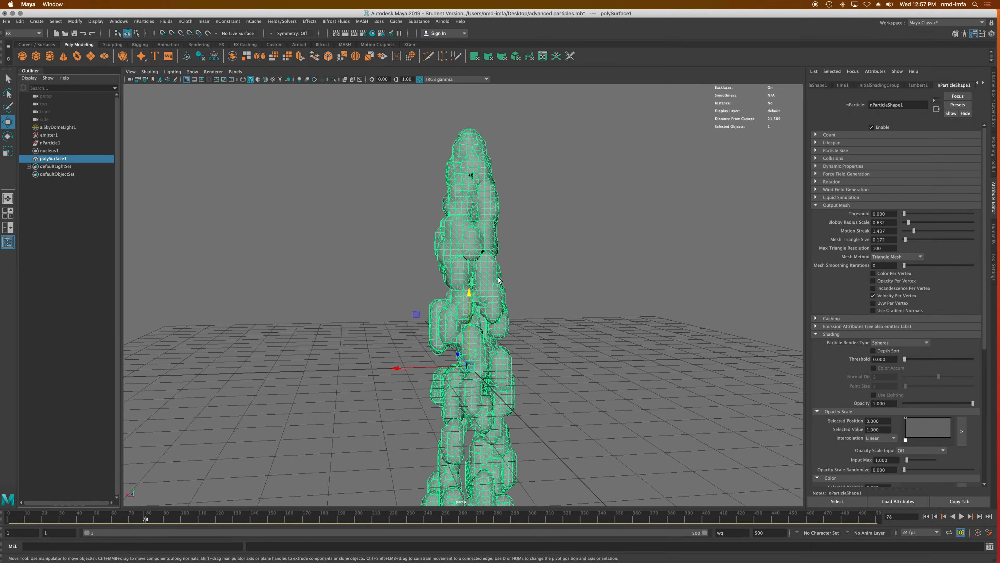
{"action": "left_click_drag", "start_coordinate": [462, 299], "coordinate": [440, 315], "text": "alt"}
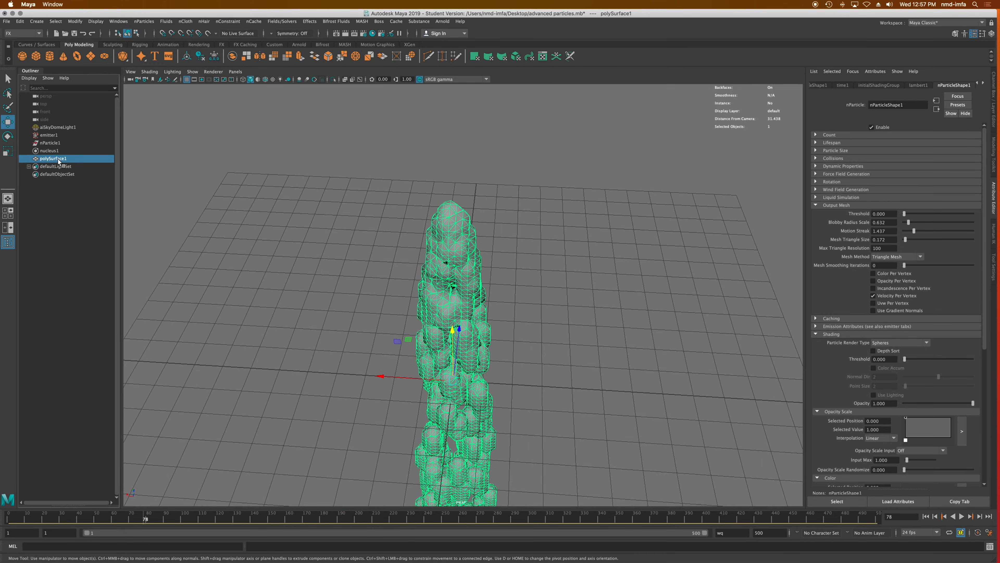
{"action": "left_click", "coordinate": [19, 21]}
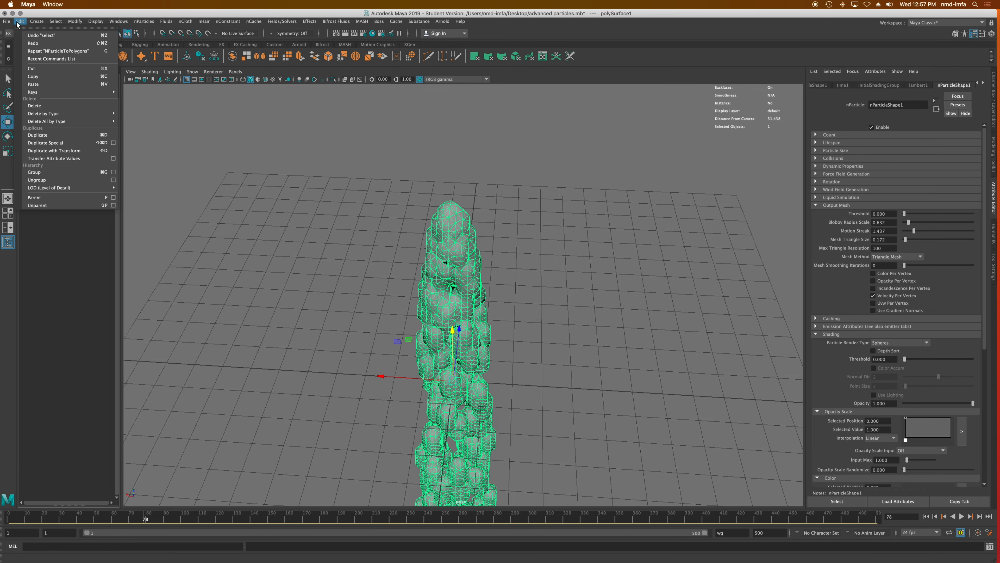
{"action": "mouse_move", "coordinate": [78, 113]}
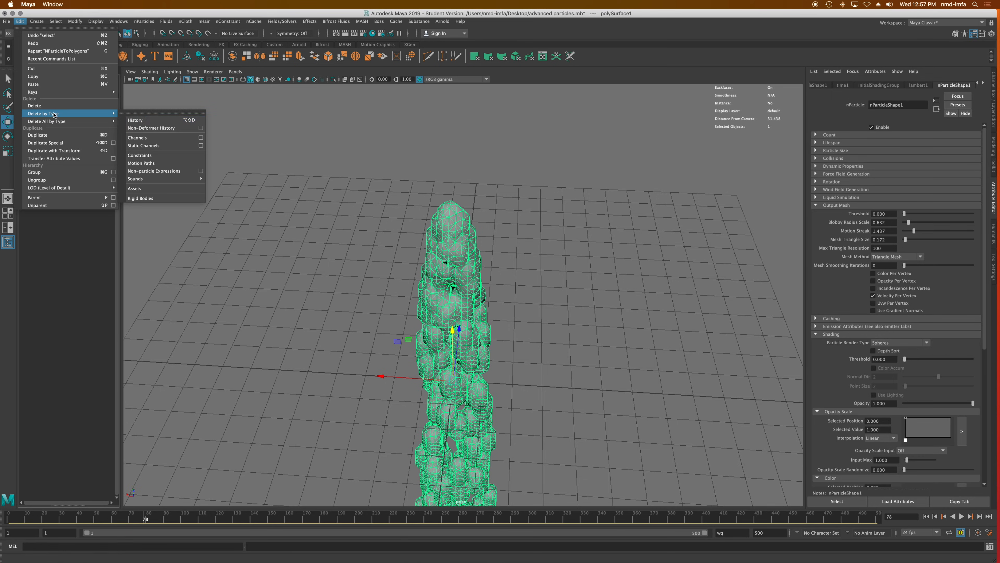
{"action": "left_click", "coordinate": [67, 308]}
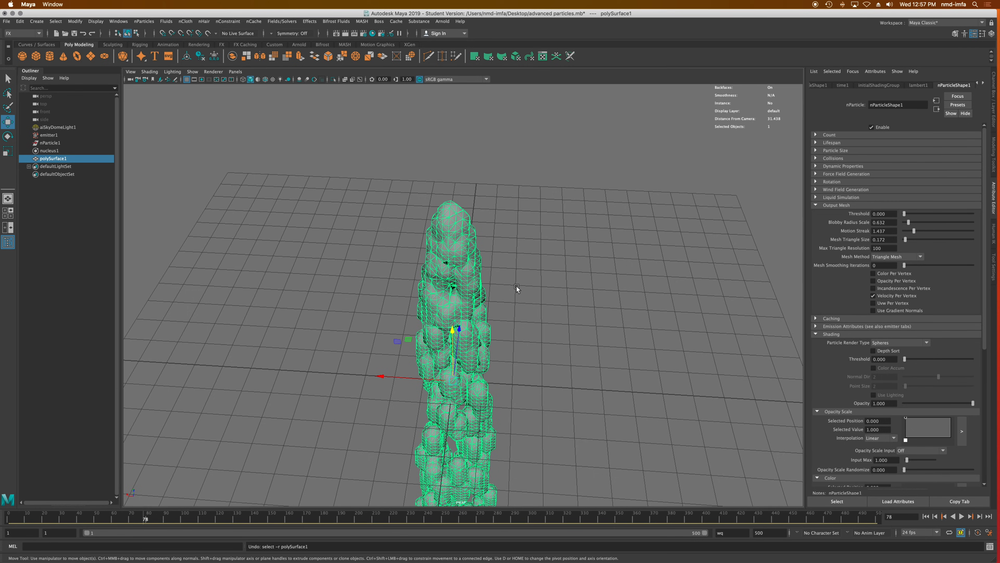
Undo the output mesh adjustments and the polygon conversion of nParticle1.
{"action": "key", "text": "ctrl+z"}
{"action": "key", "text": "ctrl+z"}
{"action": "key", "text": "ctrl+z"}
{"action": "key", "text": "ctrl+z"}
{"action": "key", "text": "ctrl+z"}
{"action": "key", "text": "ctrl+z"}
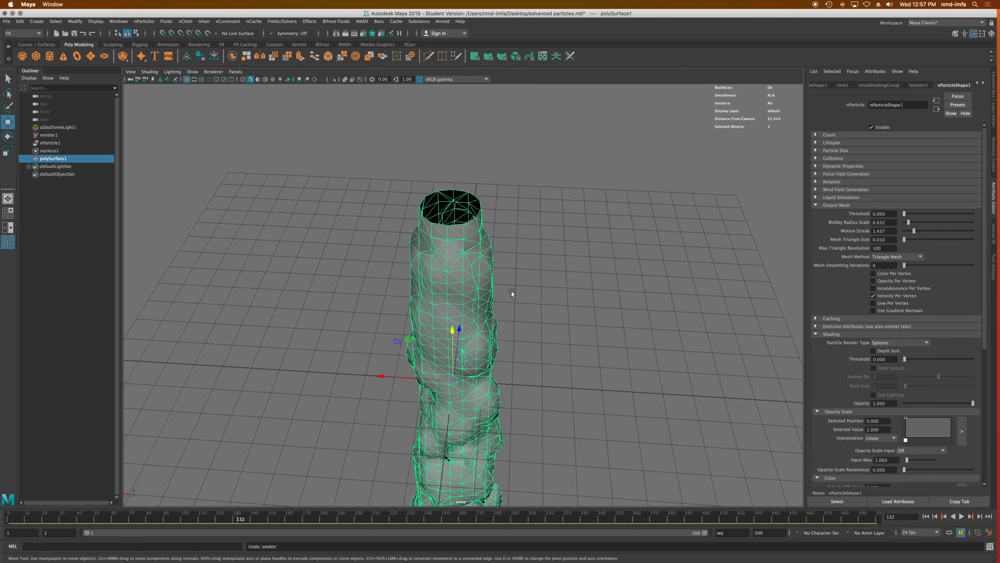
{"action": "key", "text": "ctrl+z"}
{"action": "key", "text": "ctrl+z"}
{"action": "key", "text": "ctrl+z"}
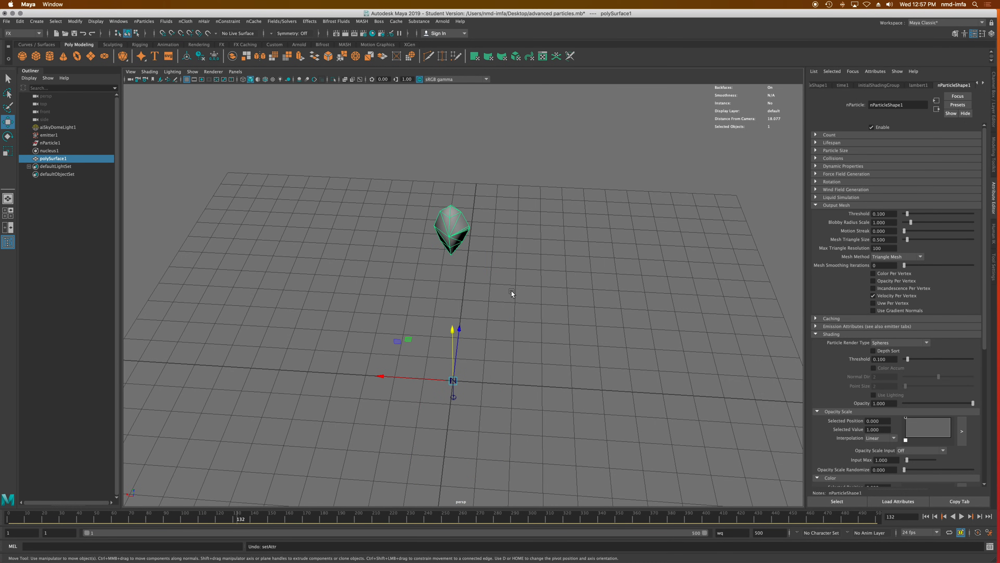
{"action": "key", "text": "ctrl+z"}
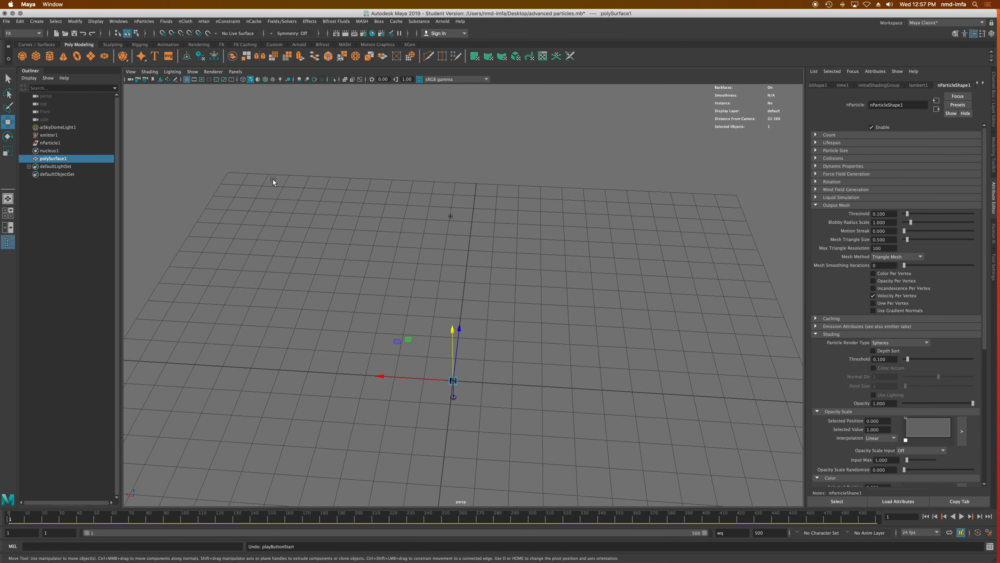
{"action": "key", "text": "ctrl+z"}
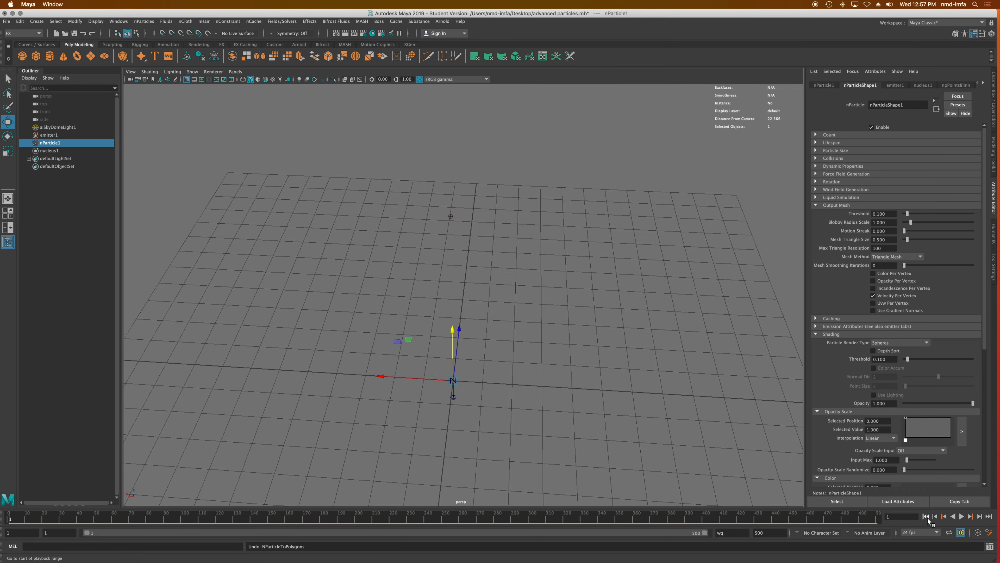
Play the simulation to frame 73 and convert nParticle1 to polygons.
{"action": "left_click", "coordinate": [961, 516]}
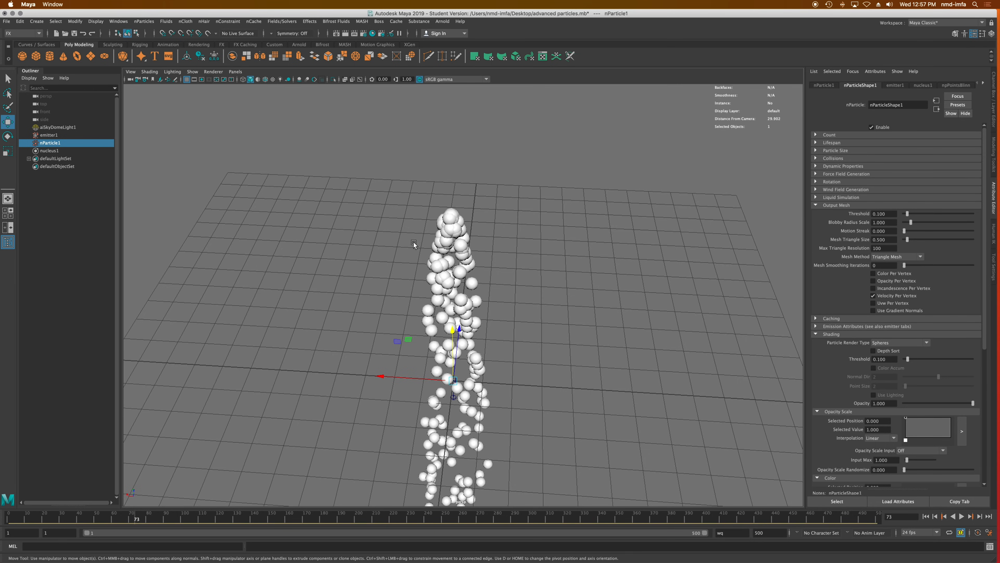
{"action": "left_click", "coordinate": [59, 144]}
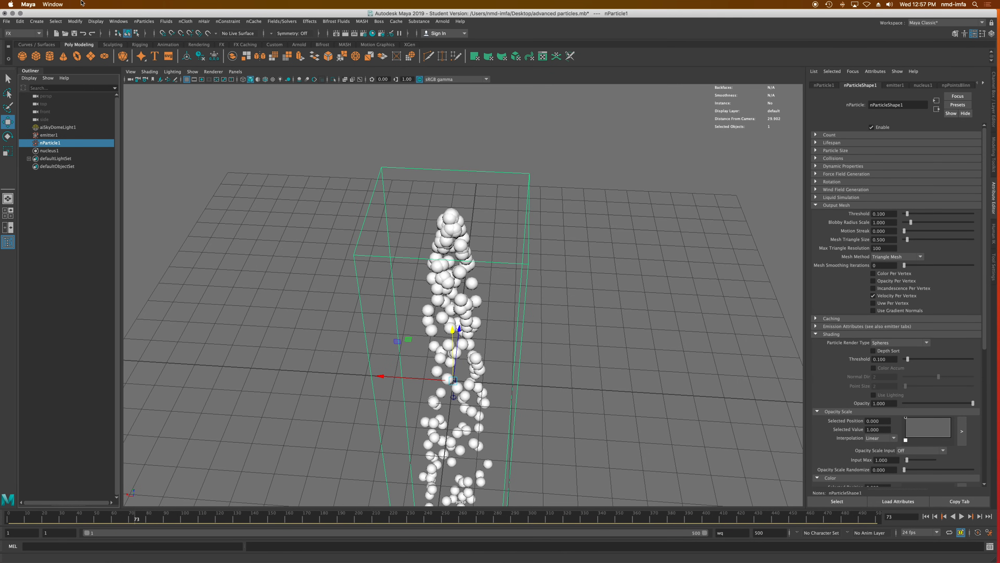
{"action": "left_click", "coordinate": [21, 21]}
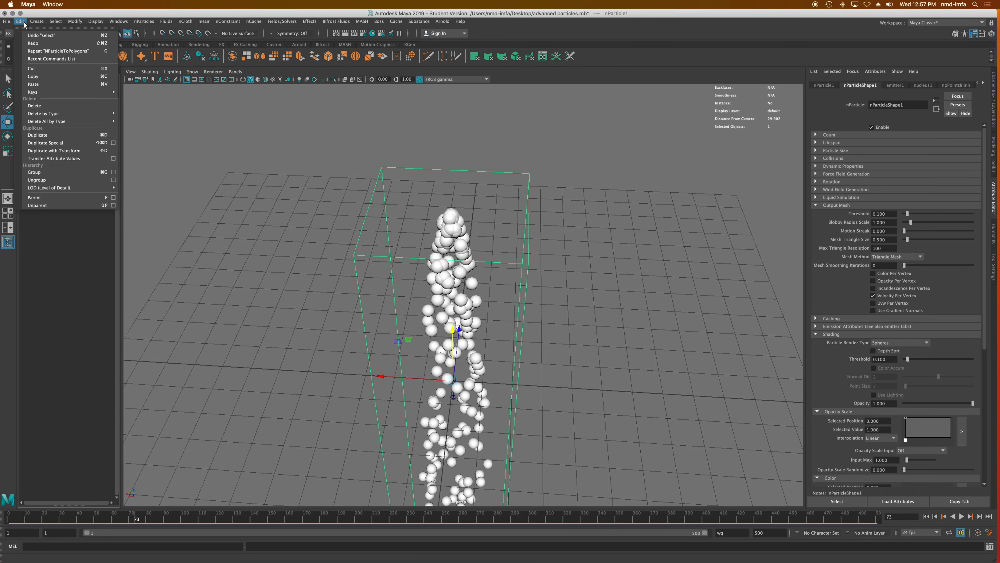
{"action": "mouse_move", "coordinate": [75, 24]}
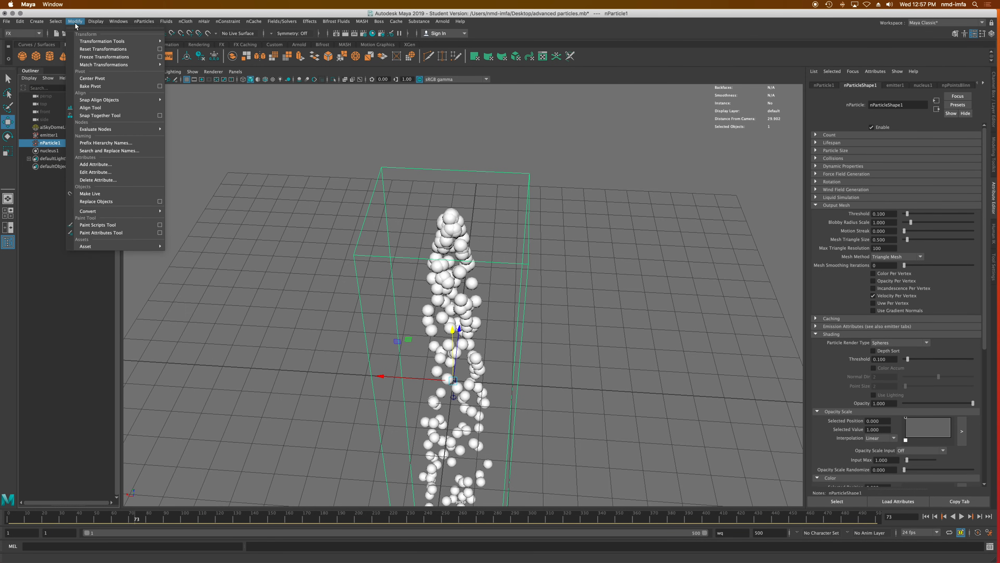
{"action": "mouse_move", "coordinate": [118, 211]}
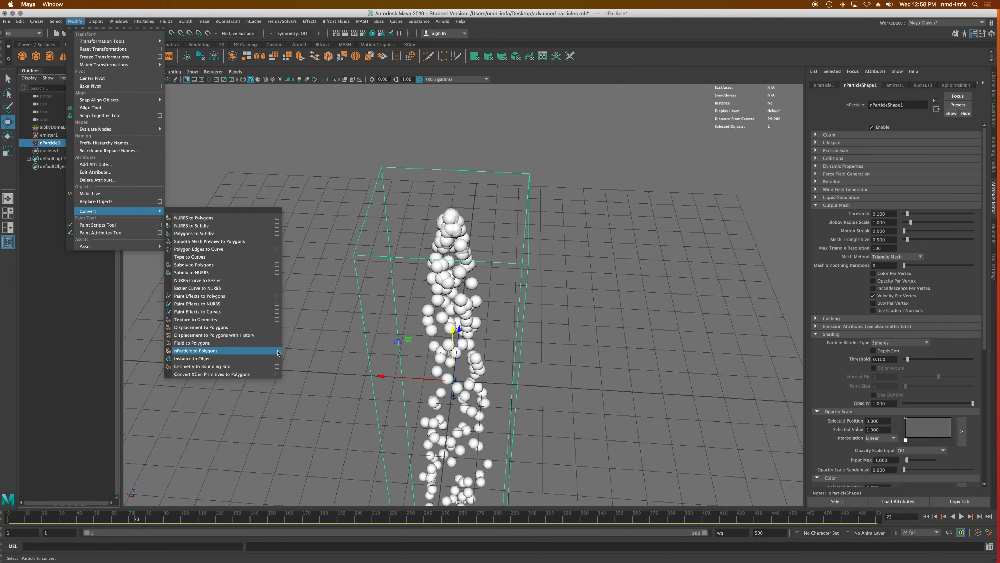
{"action": "left_click", "coordinate": [214, 351]}
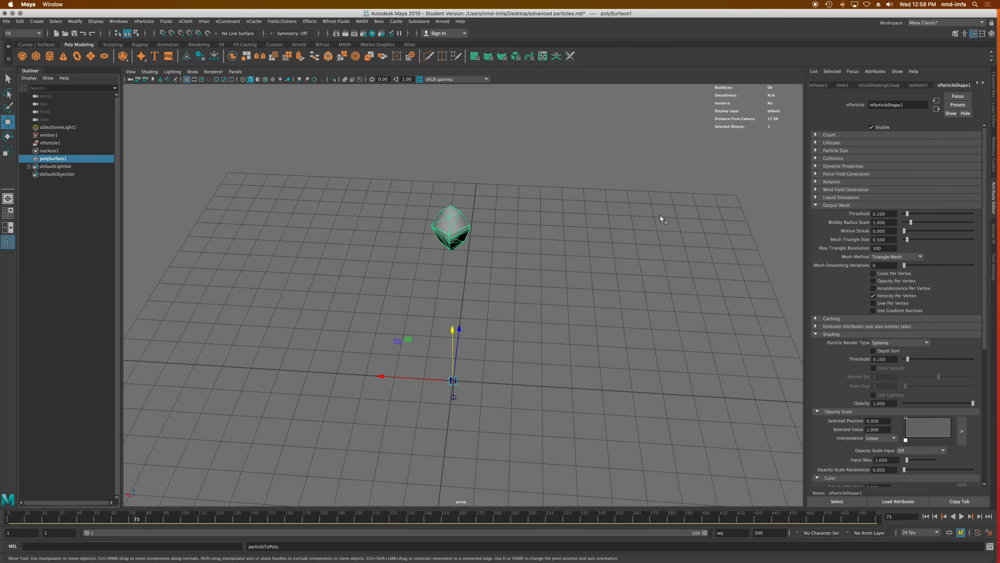
Set Output Mesh Threshold to 0.046, Blobby Radius Scale to 1.322, Motion Streak to 0.345 and Mesh Triangle Size to 0.287, and preview playback to frame 68.
{"action": "mouse_move", "coordinate": [902, 215]}
{"action": "left_mouse_down"}
{"action": "mouse_move", "coordinate": [914, 223]}
{"action": "mouse_move", "coordinate": [906, 241]}
{"action": "left_mouse_up"}
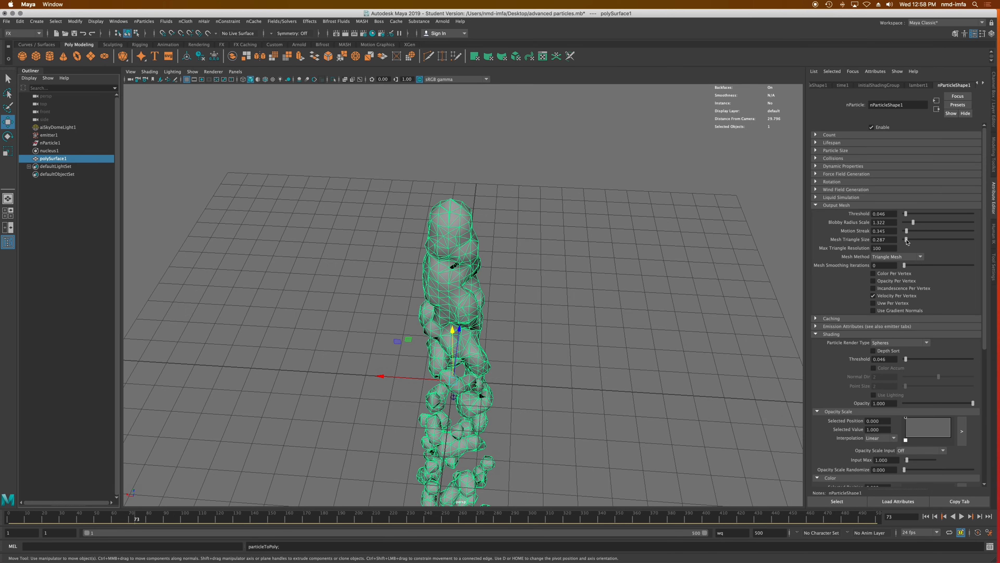
{"action": "left_click", "coordinate": [927, 517]}
{"action": "left_click", "coordinate": [961, 517]}
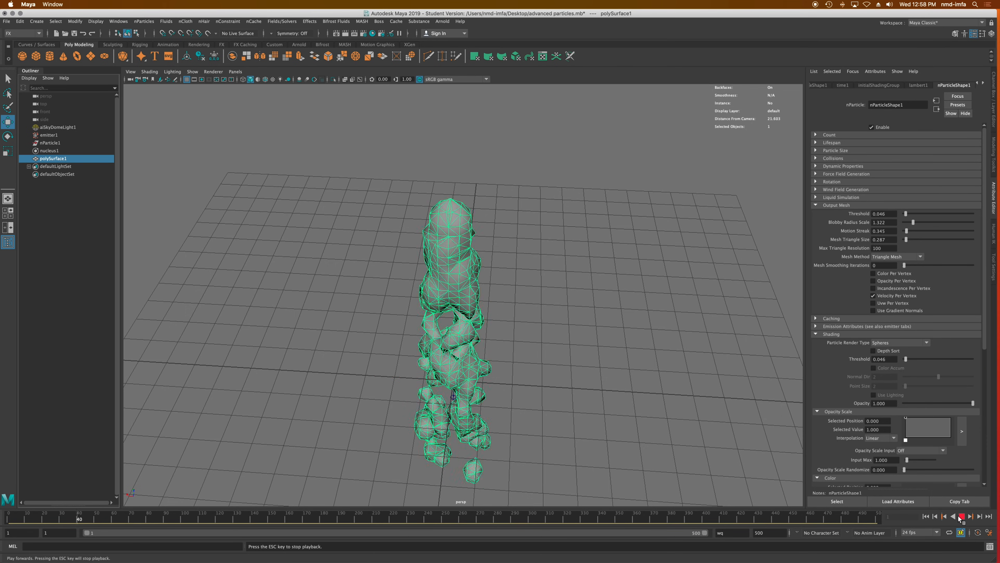
{"action": "left_click_drag", "start_coordinate": [638, 385], "coordinate": [543, 312], "text": "alt"}
{"action": "scroll", "coordinate": [543, 312], "scroll_direction": "down", "scroll_amount": 3}
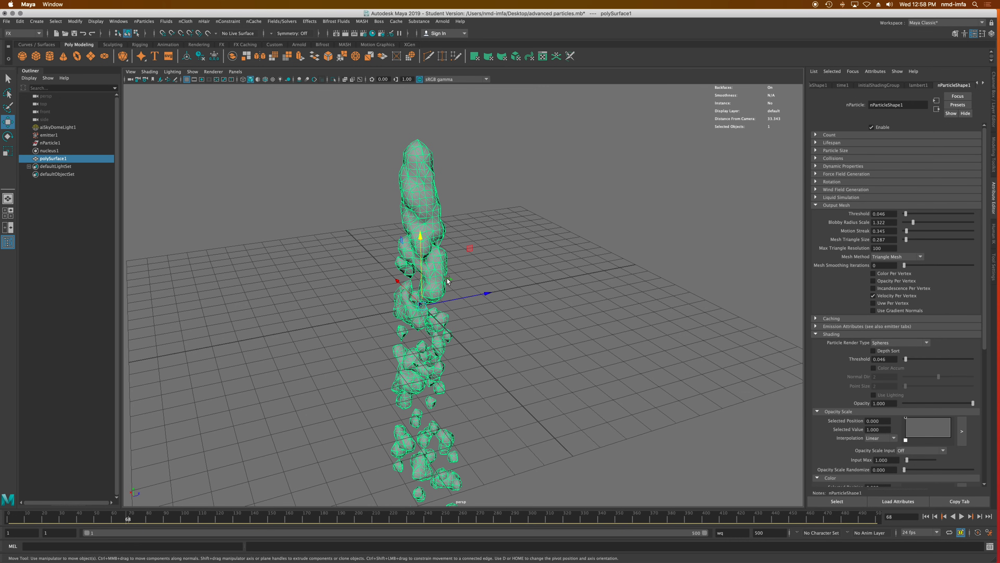
{"action": "left_click_drag", "start_coordinate": [448, 280], "coordinate": [408, 301], "text": "alt"}
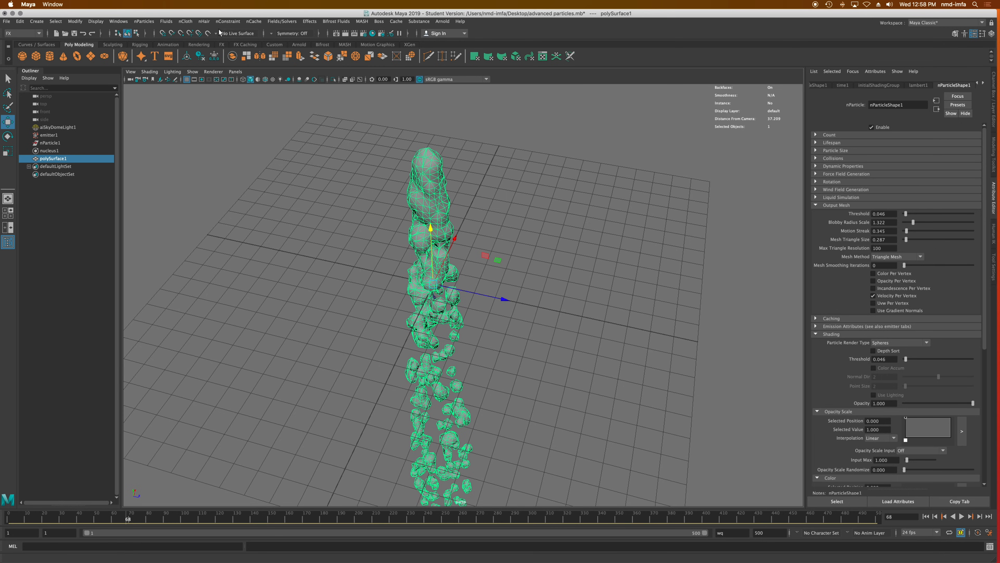
Switch to the MASH workspace and create a MASH network from polySurface1.
{"action": "left_click", "coordinate": [960, 24]}
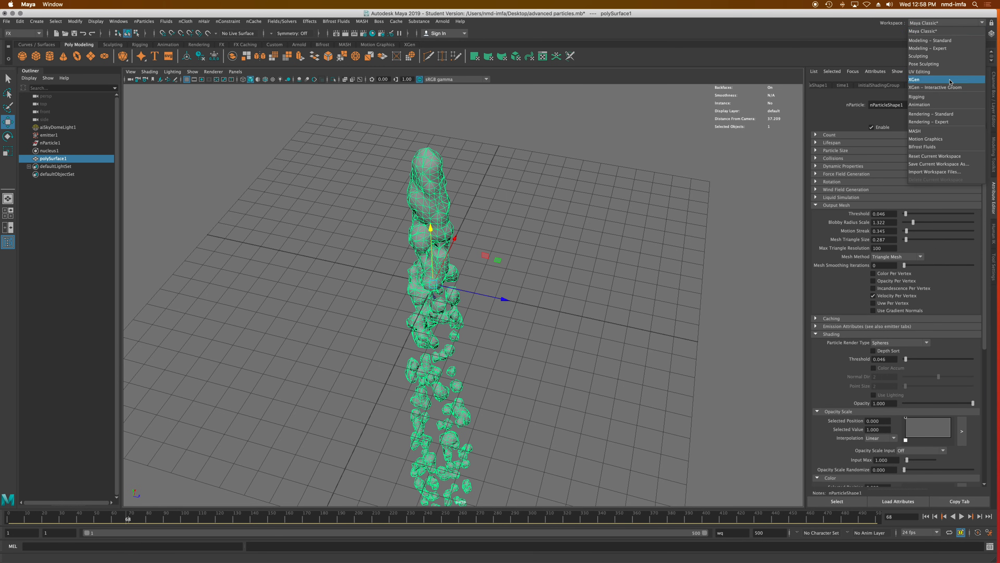
{"action": "left_click", "coordinate": [943, 131]}
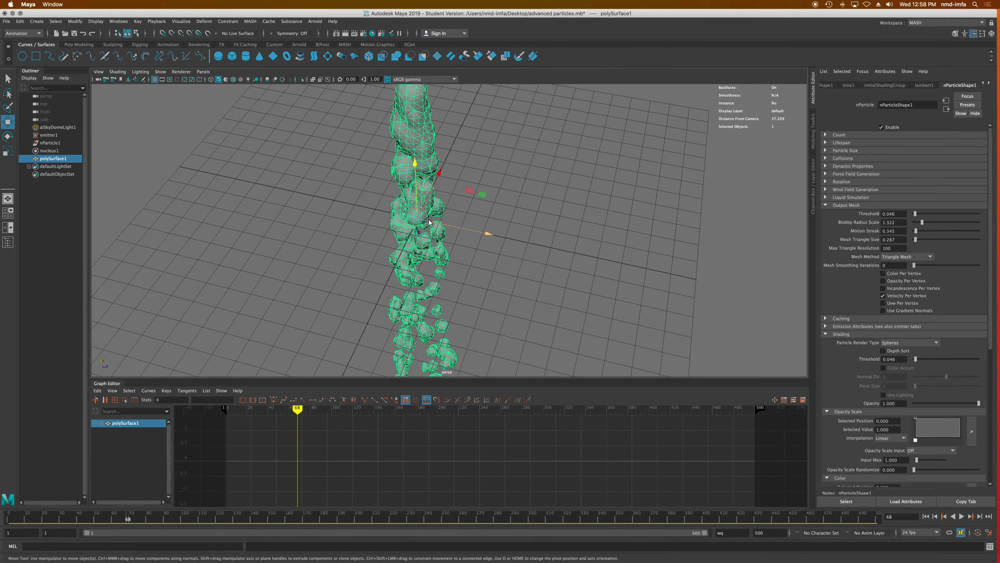
{"action": "left_click_drag", "start_coordinate": [458, 224], "coordinate": [535, 229], "text": "alt"}
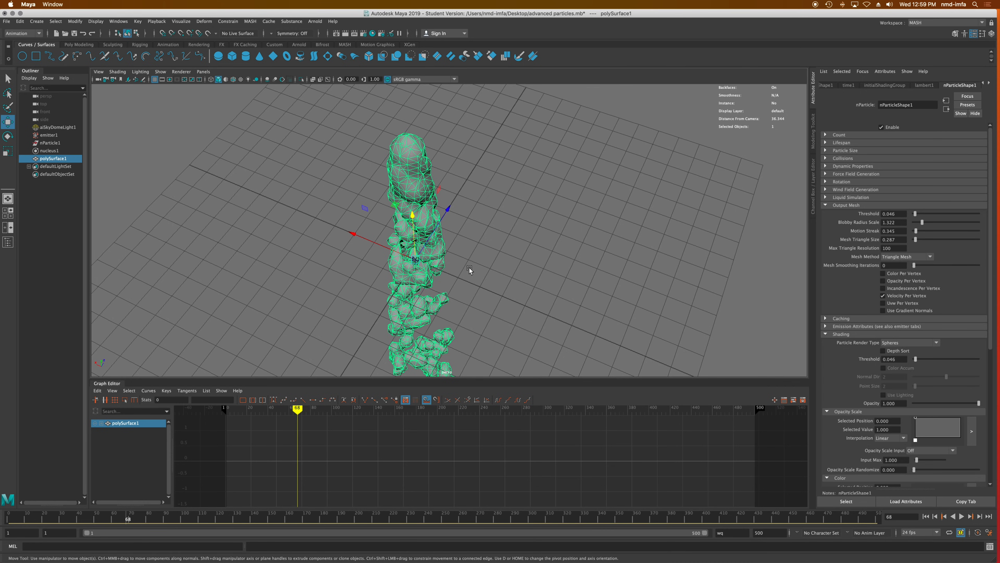
{"action": "left_click_drag", "start_coordinate": [469, 269], "coordinate": [508, 263], "text": "alt"}
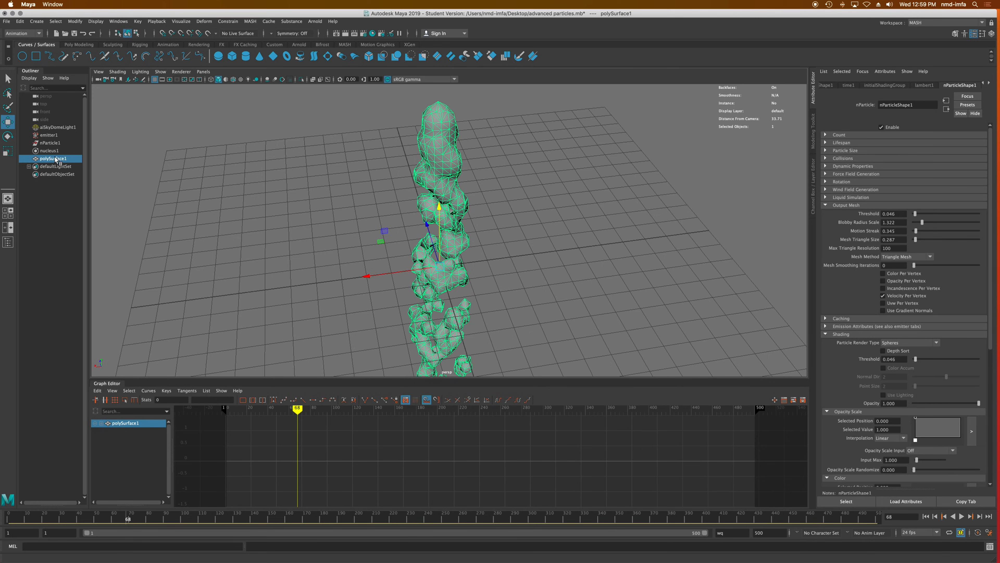
{"action": "left_click", "coordinate": [345, 44]}
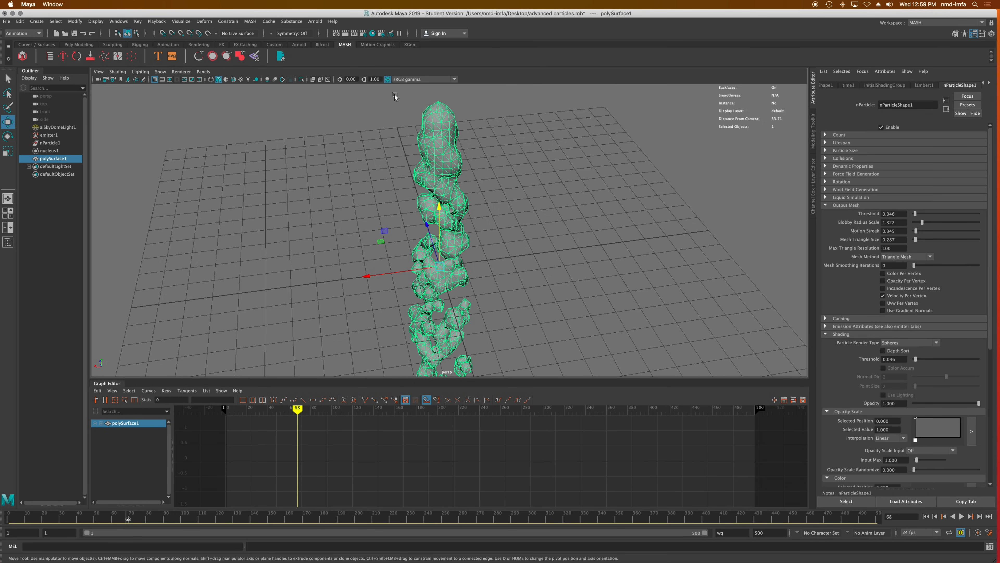
{"action": "left_click", "coordinate": [46, 160]}
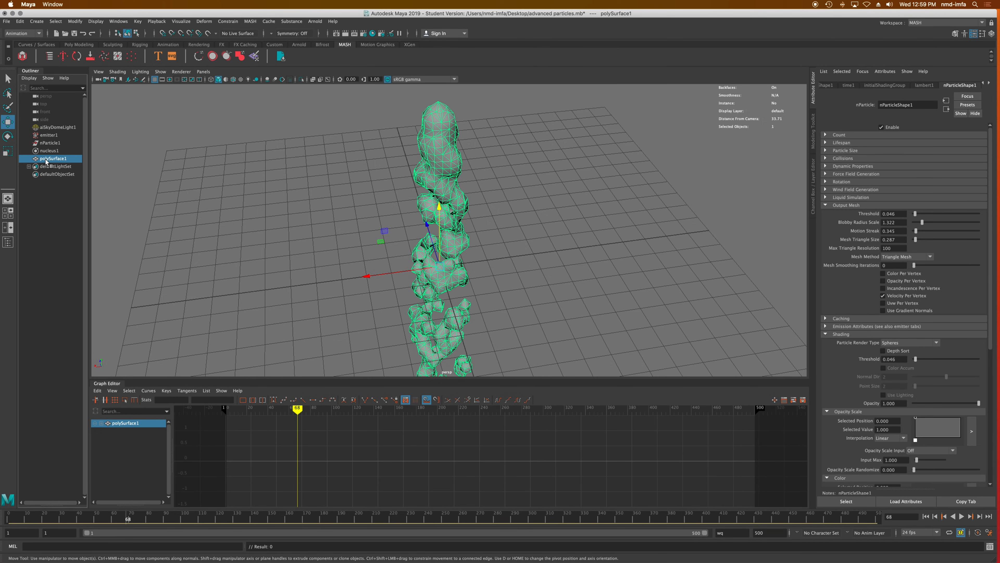
{"action": "left_click", "coordinate": [23, 56]}
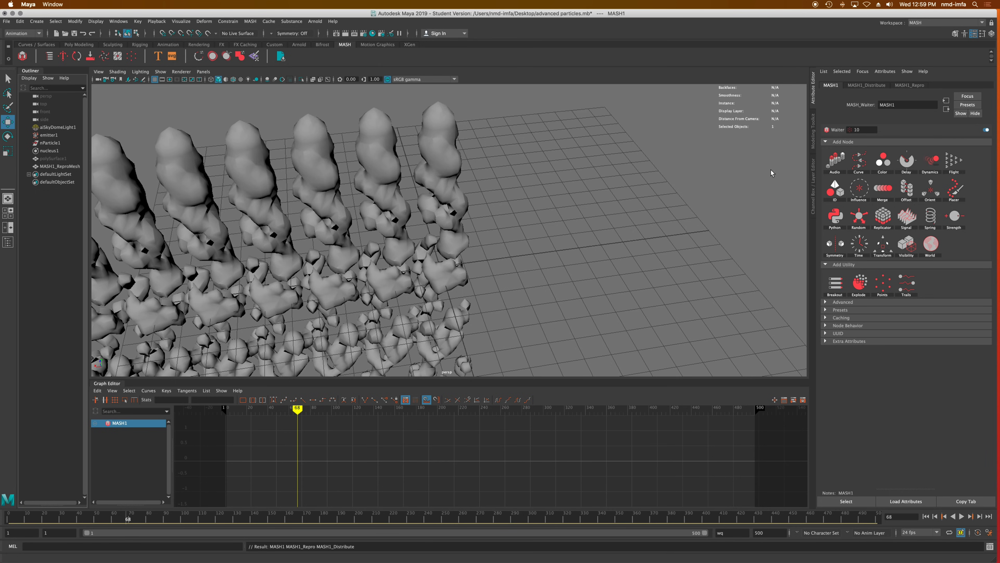
Spread the linear MASH copies along X by setting the Distribute node's Distance X to 37.5.
{"action": "right_click_drag", "start_coordinate": [574, 201], "coordinate": [455, 213], "text": "alt"}
{"action": "left_click_drag", "start_coordinate": [455, 212], "coordinate": [649, 208], "text": "alt"}
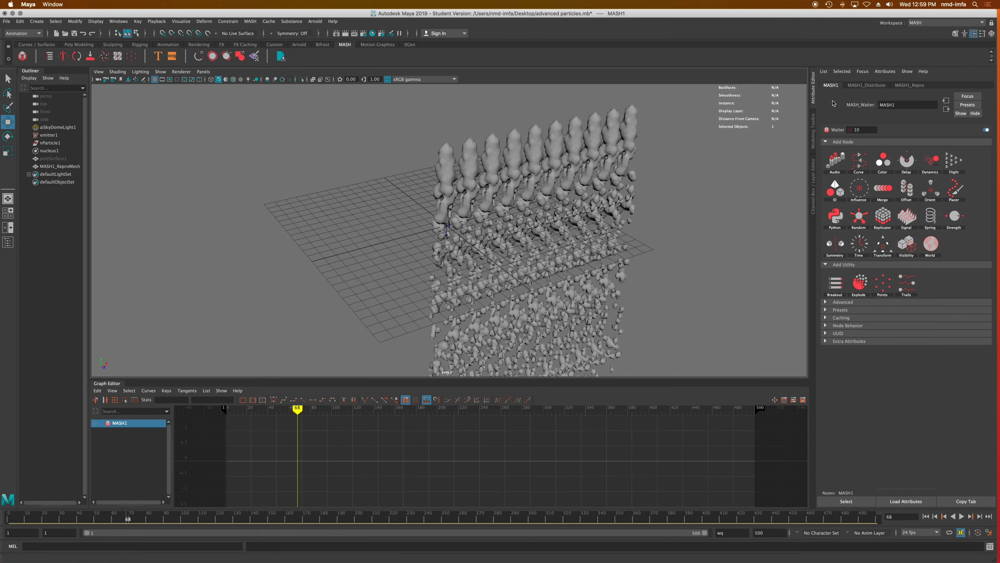
{"action": "left_click", "coordinate": [866, 86]}
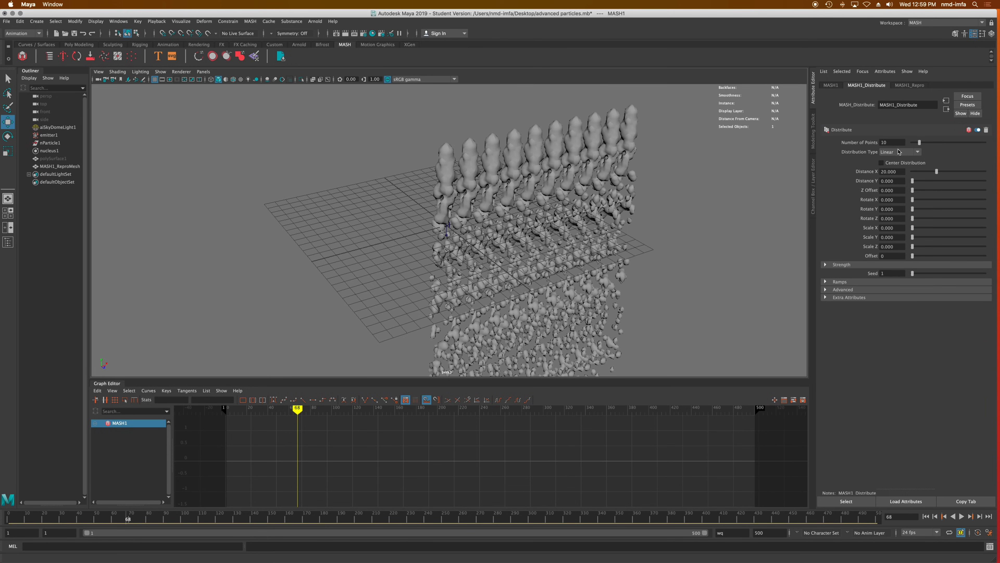
{"action": "left_click_drag", "start_coordinate": [698, 179], "coordinate": [672, 212], "text": "alt"}
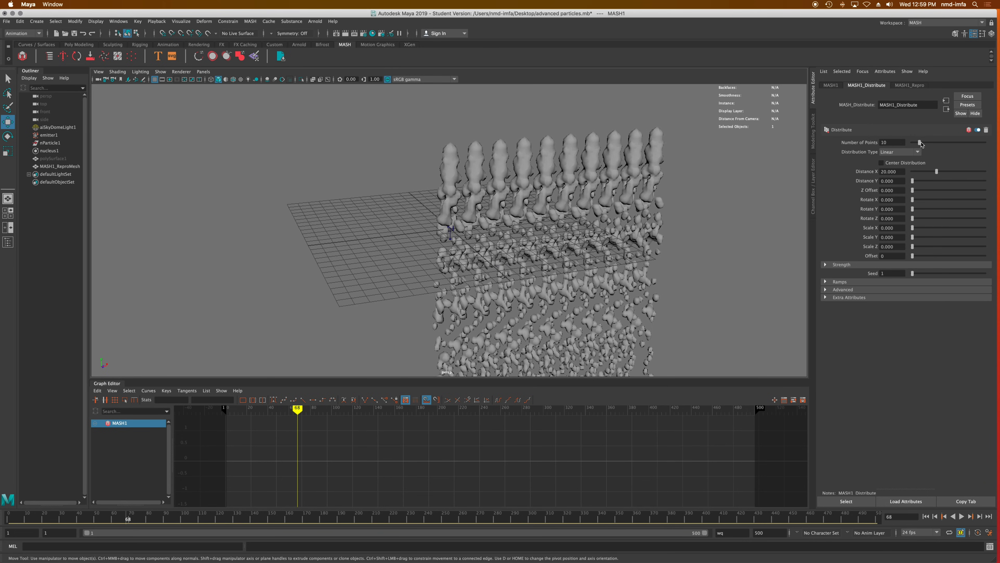
{"action": "left_click_drag", "start_coordinate": [920, 142], "coordinate": [958, 173]}
{"action": "left_click_drag", "start_coordinate": [751, 201], "coordinate": [728, 197], "text": "alt"}
{"action": "middle_click_drag", "start_coordinate": [729, 197], "coordinate": [641, 174], "text": "alt"}
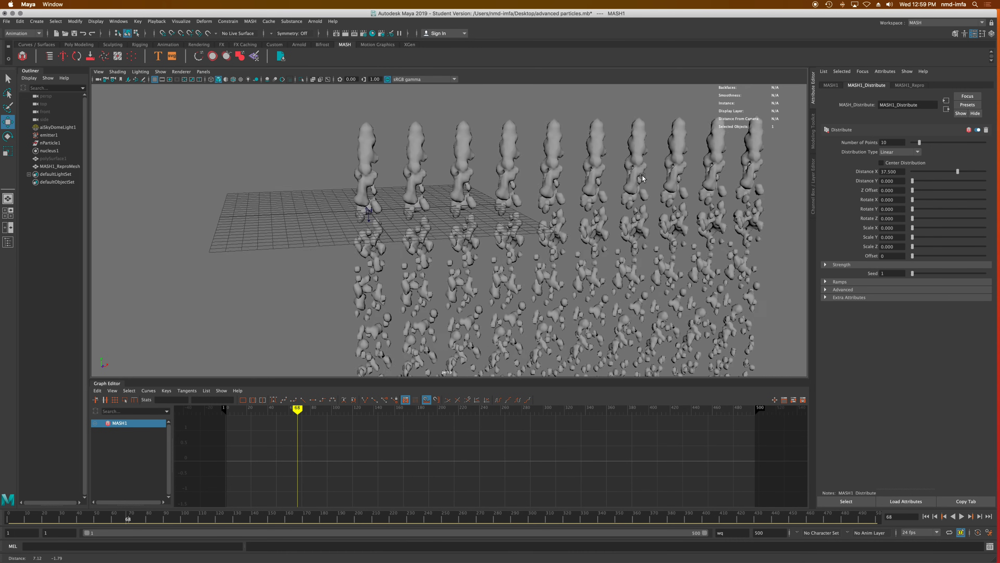
{"action": "left_click_drag", "start_coordinate": [642, 175], "coordinate": [600, 182], "text": "alt"}
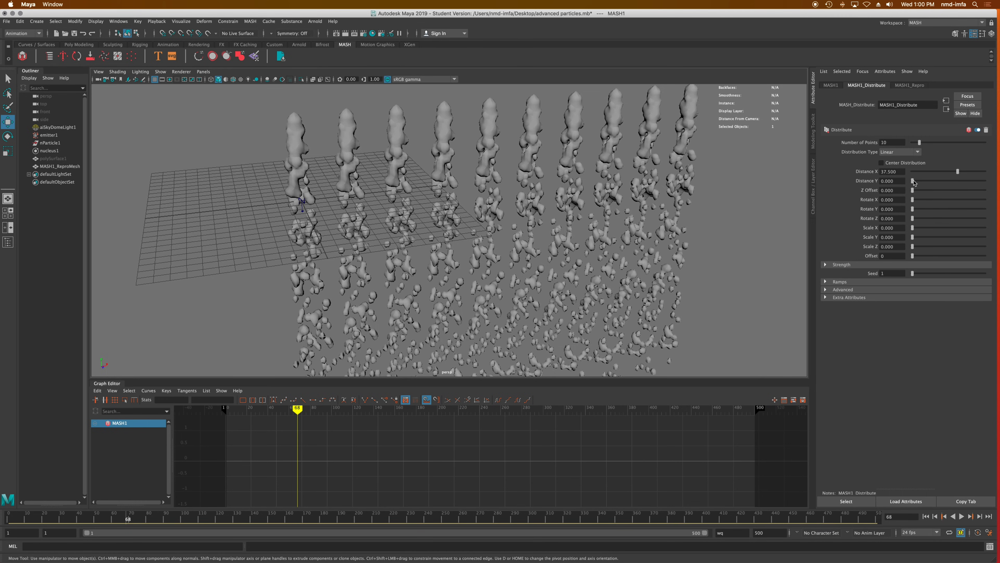
Set the Distribute node's Distance Y to 5.543, Z Offset to 9.457 and Rotate X to 183.913.
{"action": "mouse_move", "coordinate": [915, 182]}
{"action": "left_mouse_down"}
{"action": "mouse_move", "coordinate": [939, 183]}
{"action": "mouse_move", "coordinate": [910, 192]}
{"action": "left_mouse_up"}
{"action": "mouse_move", "coordinate": [917, 181]}
{"action": "left_mouse_down"}
{"action": "mouse_move", "coordinate": [936, 199]}
{"action": "mouse_move", "coordinate": [924, 194]}
{"action": "left_mouse_up"}
{"action": "left_click_drag", "start_coordinate": [664, 229], "coordinate": [694, 221], "text": "alt"}
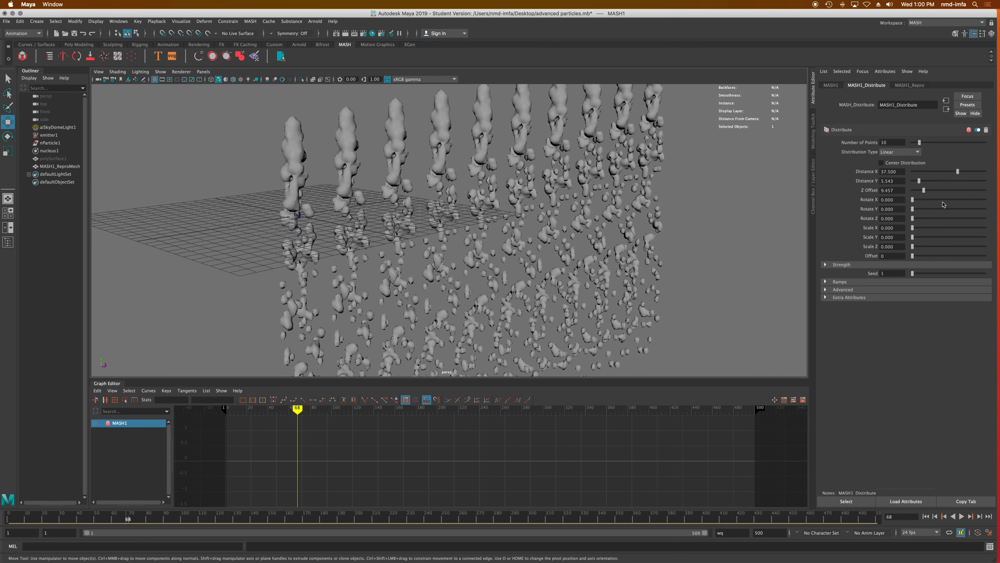
{"action": "left_click_drag", "start_coordinate": [915, 203], "coordinate": [950, 222]}
{"action": "left_click_drag", "start_coordinate": [693, 205], "coordinate": [555, 239], "text": "alt"}
{"action": "scroll", "coordinate": [617, 198], "scroll_direction": "down", "scroll_amount": 5}
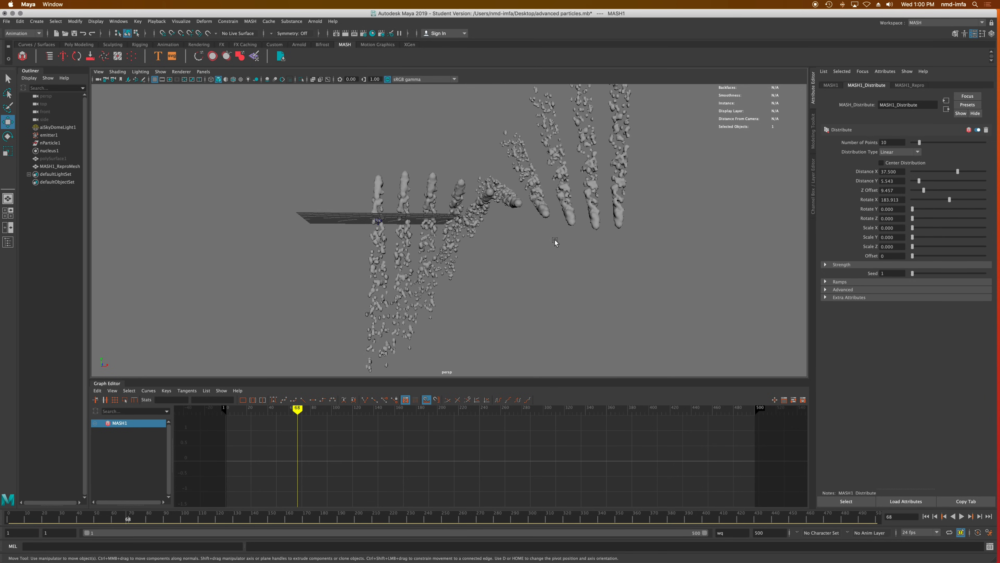
Play the rotated linear MASH copies from the first frame, stop at frame 72 and inspect the arrangement.
{"action": "left_click", "coordinate": [927, 516]}
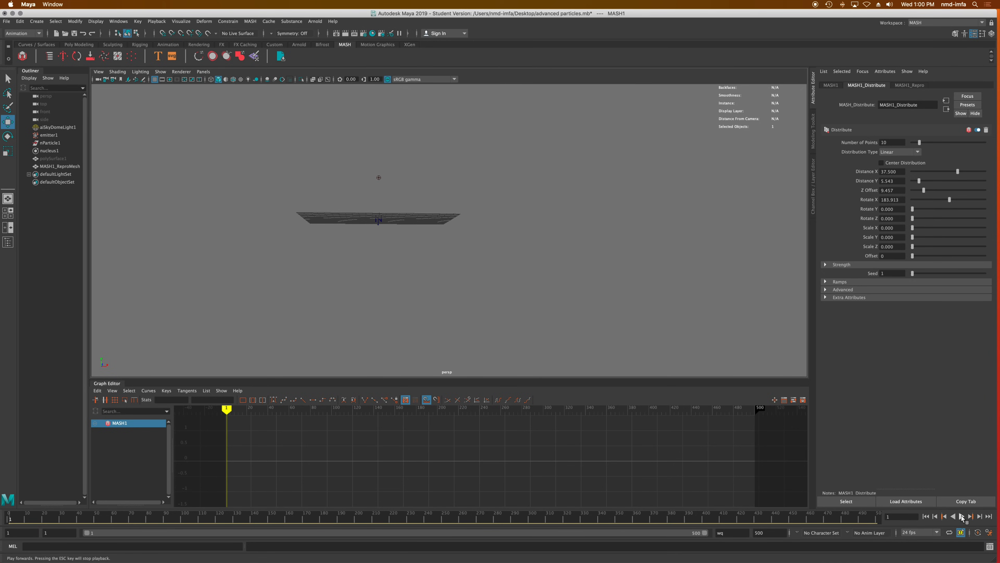
{"action": "left_click", "coordinate": [962, 516]}
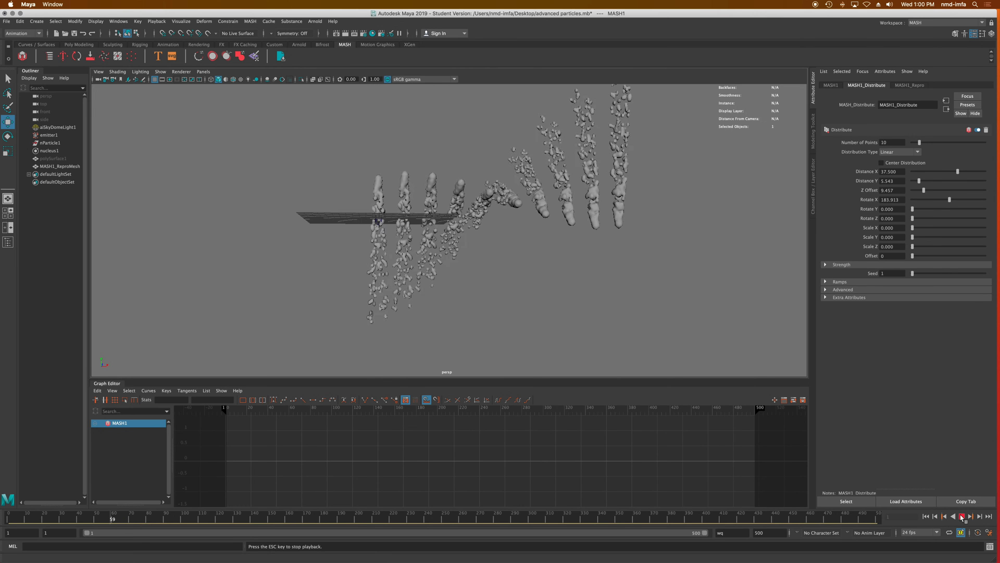
{"action": "left_click", "coordinate": [961, 516]}
{"action": "left_click_drag", "start_coordinate": [537, 318], "coordinate": [475, 293], "text": "alt"}
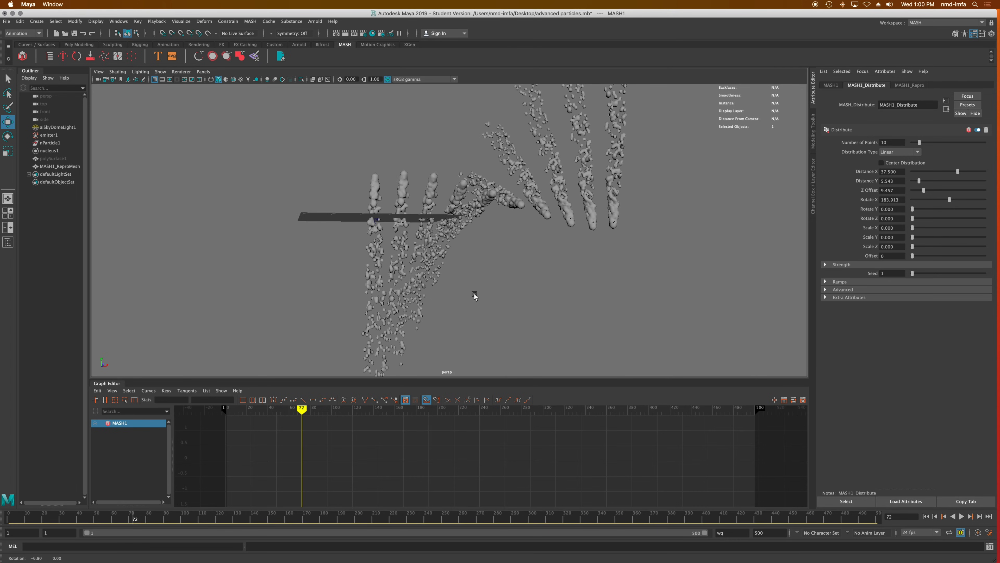
Clear the Distribute node's Distance Y, Z Offset and Rotate X so the linear copies form a straight row.
{"action": "left_click_drag", "start_coordinate": [913, 209], "coordinate": [909, 234]}
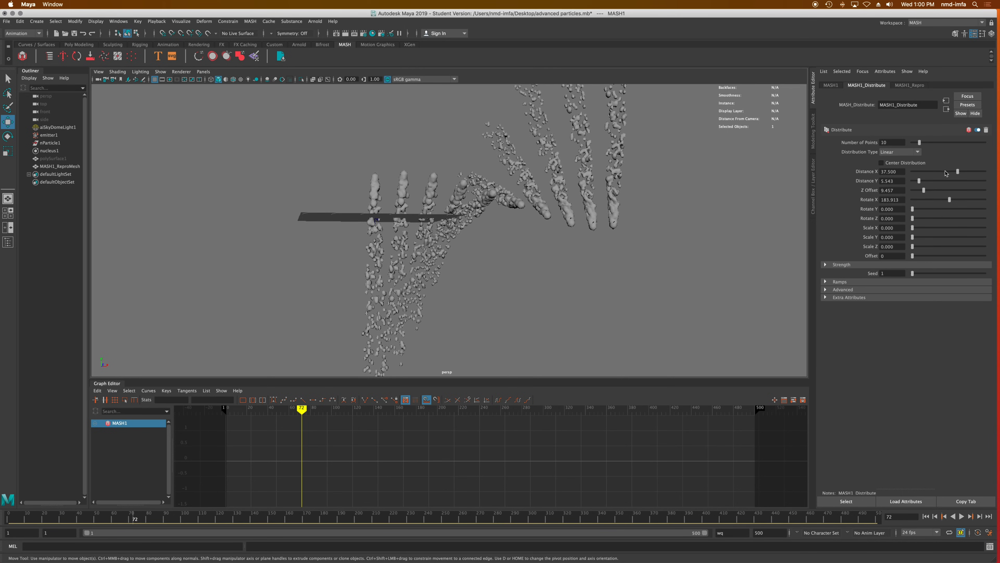
{"action": "left_click_drag", "start_coordinate": [950, 199], "coordinate": [904, 179]}
Change the MASH Distribution Type to Radial with Radius 17.609 and Angle -360.
{"action": "left_click", "coordinate": [900, 152]}
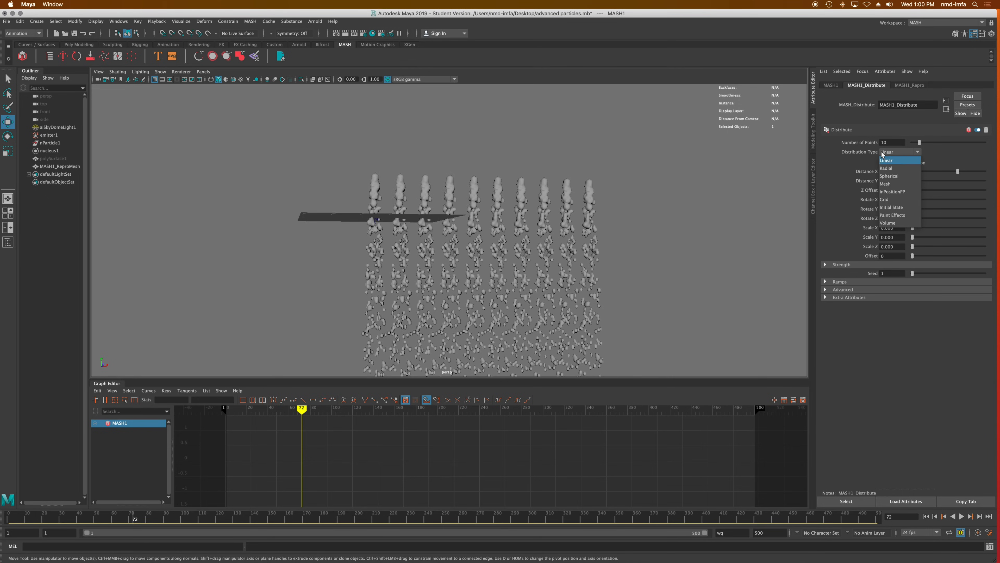
{"action": "left_click", "coordinate": [894, 169]}
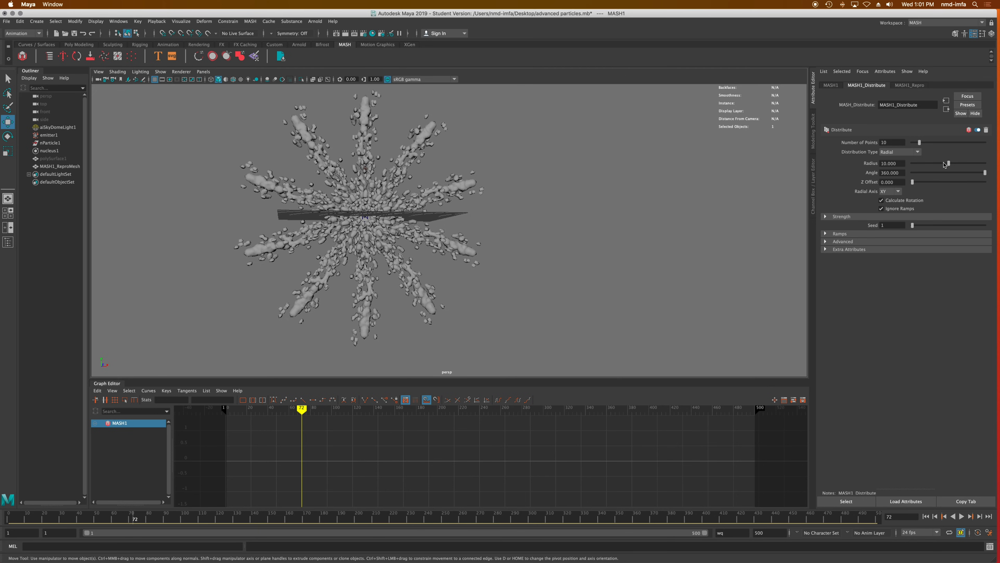
{"action": "left_click_drag", "start_coordinate": [949, 165], "coordinate": [906, 191]}
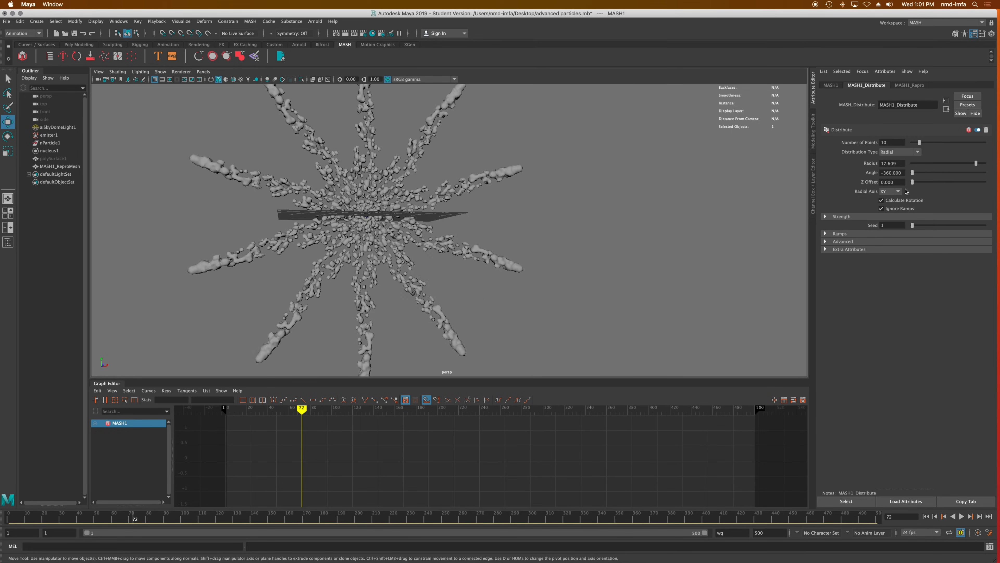
Play the radial MASH copies from the first frame, stop at frame 93 and inspect them from another angle.
{"action": "left_click", "coordinate": [926, 516]}
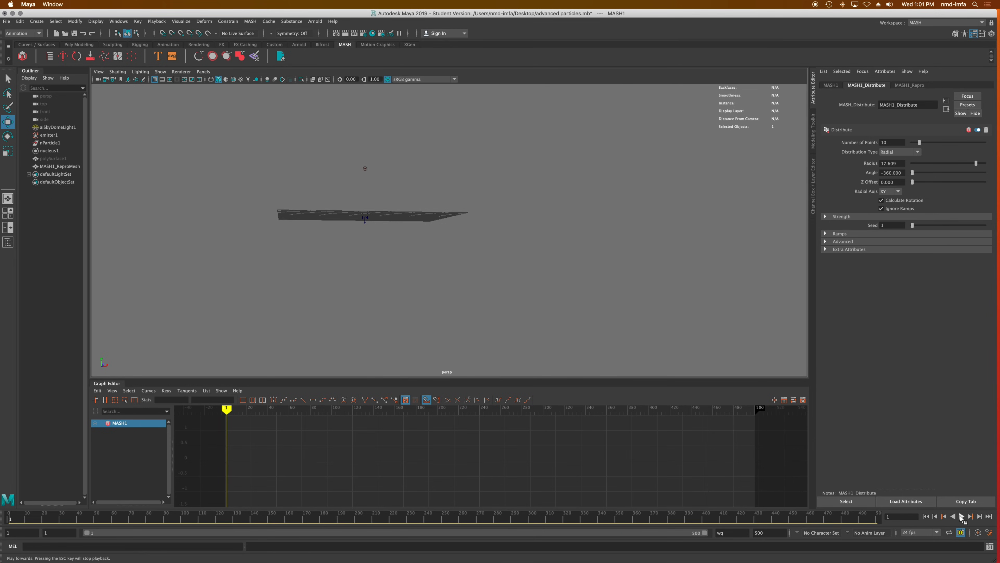
{"action": "left_click", "coordinate": [962, 516]}
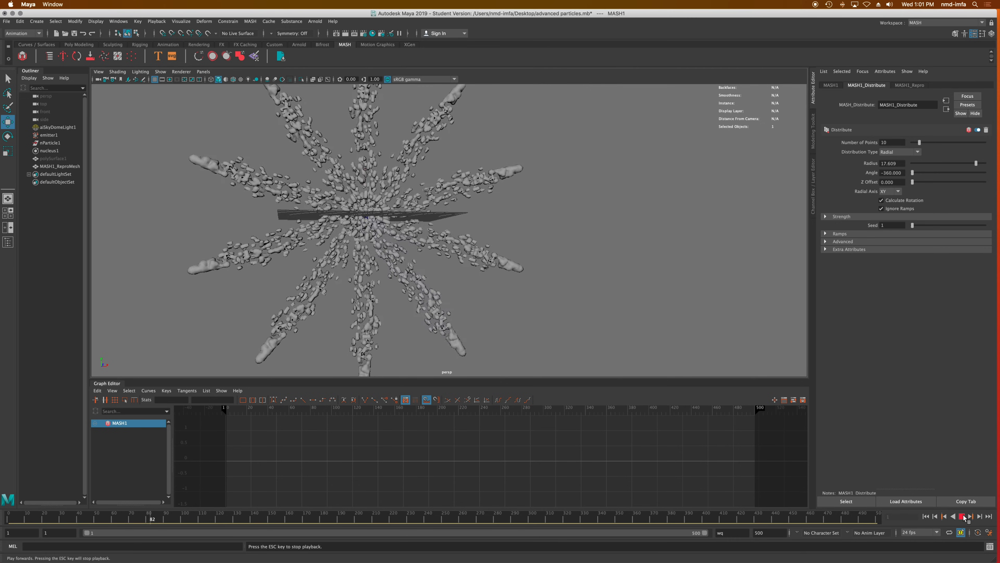
{"action": "left_click", "coordinate": [961, 516]}
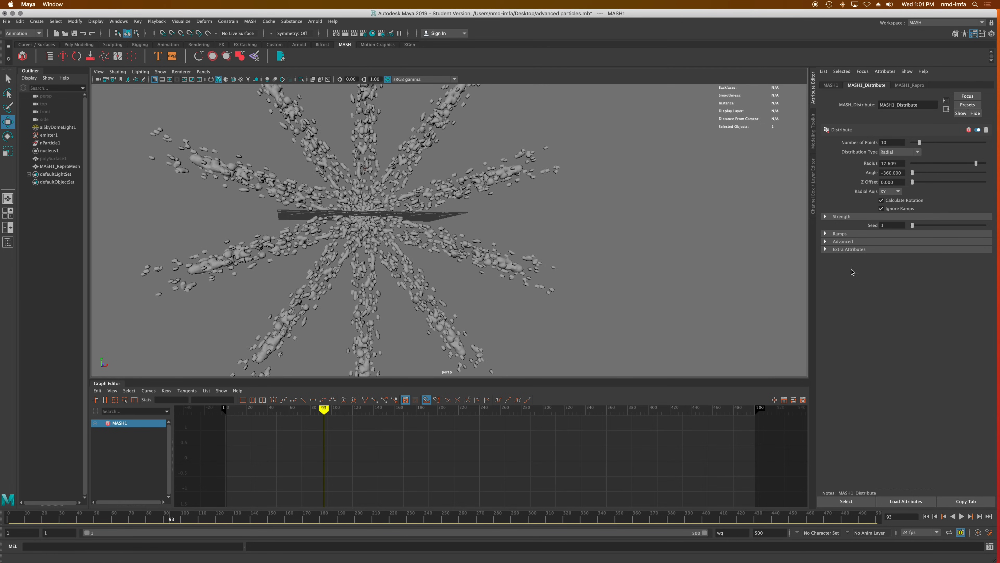
{"action": "left_click_drag", "start_coordinate": [453, 268], "coordinate": [493, 280], "text": "alt"}
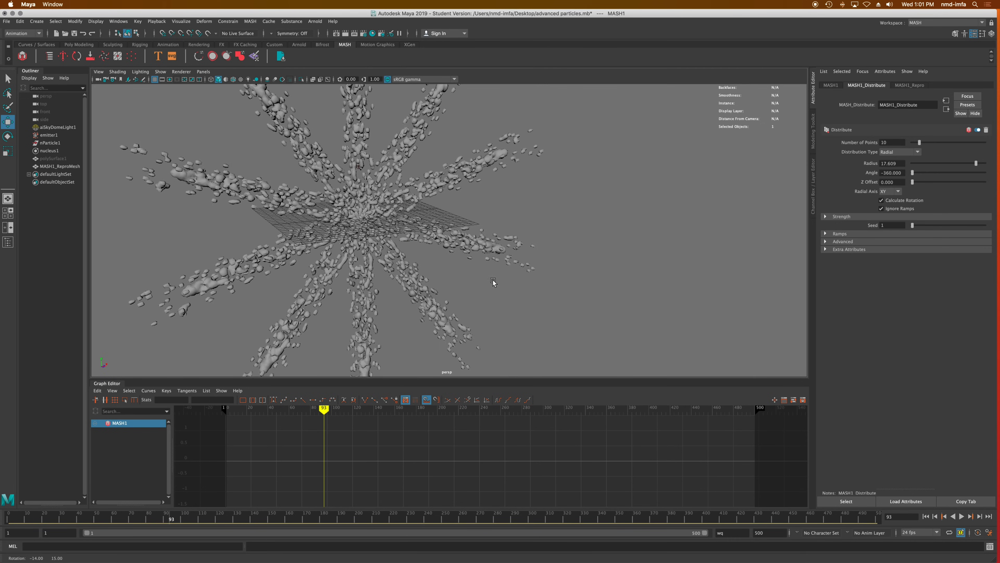
Try the YZ and ZX options for the radial distribution's Radial Axis and restore it to XY.
{"action": "left_click", "coordinate": [897, 192]}
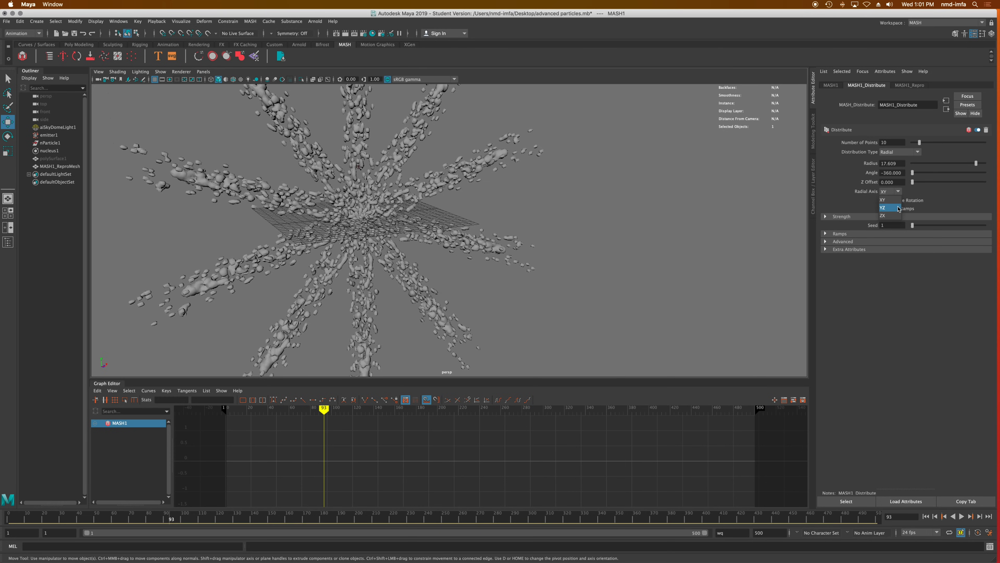
{"action": "left_click", "coordinate": [889, 208]}
{"action": "left_click", "coordinate": [888, 192]}
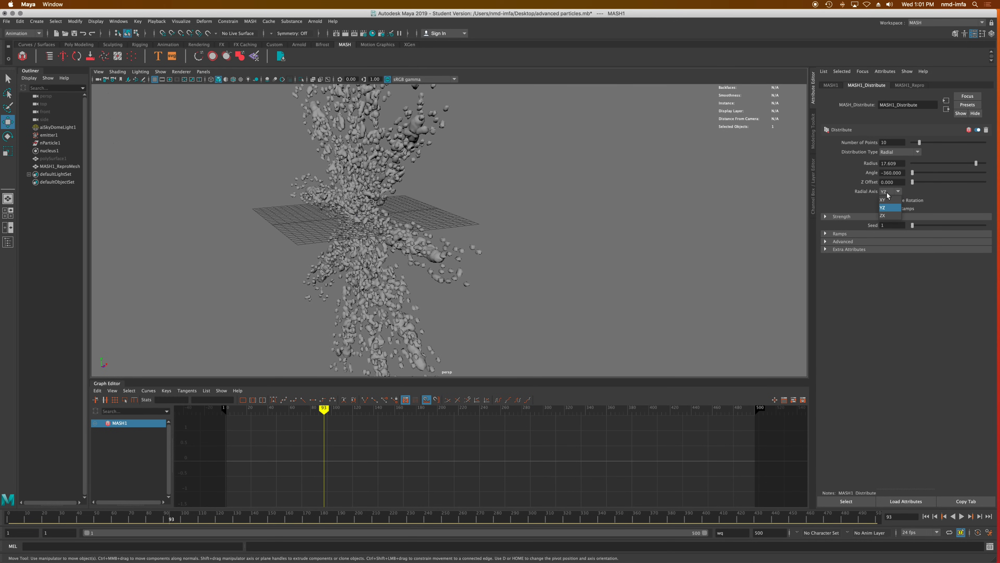
{"action": "left_click", "coordinate": [891, 215]}
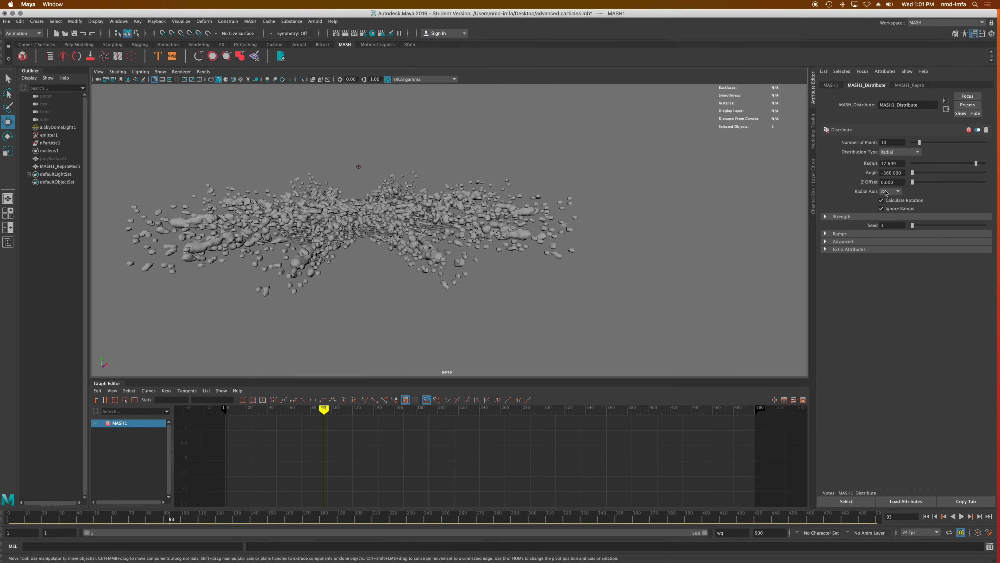
{"action": "left_click", "coordinate": [887, 192]}
{"action": "left_click", "coordinate": [888, 201]}
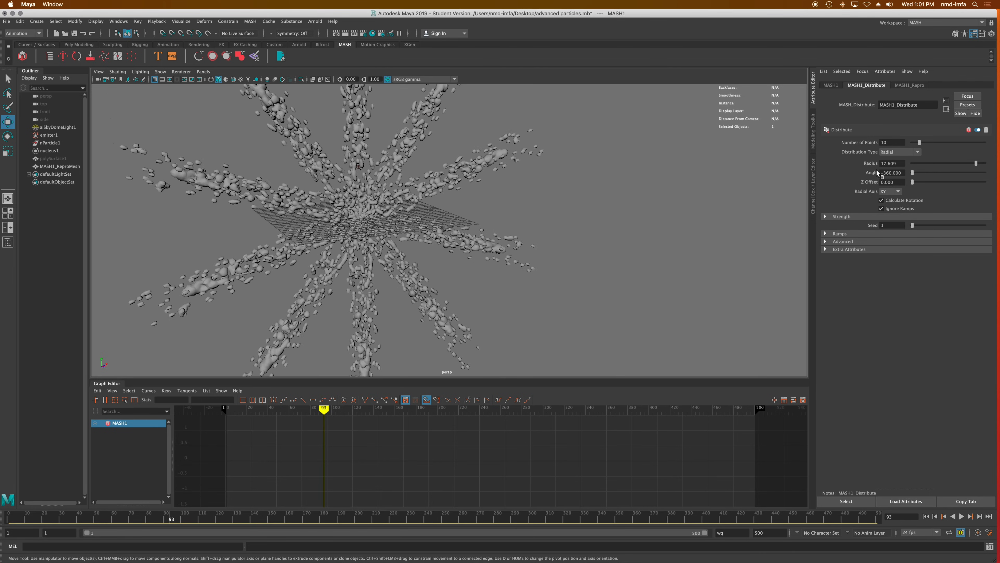
Change the MASH Distribution Type to Spherical and raise the Number of Points to 50.
{"action": "left_click", "coordinate": [896, 153]}
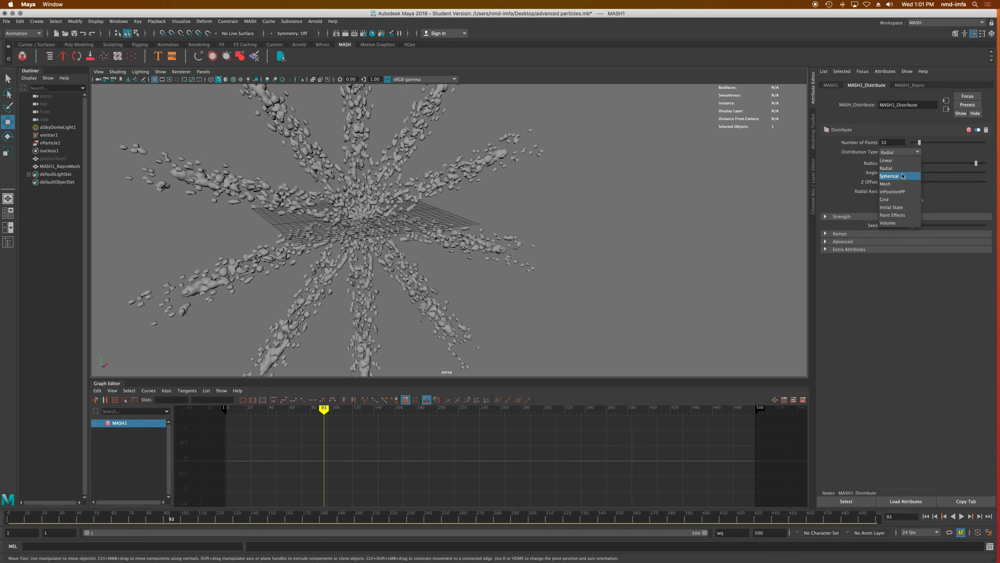
{"action": "left_click", "coordinate": [904, 178]}
{"action": "left_click_drag", "start_coordinate": [433, 241], "coordinate": [410, 273], "text": "alt"}
{"action": "scroll", "coordinate": [469, 267], "scroll_direction": "down", "scroll_amount": 3}
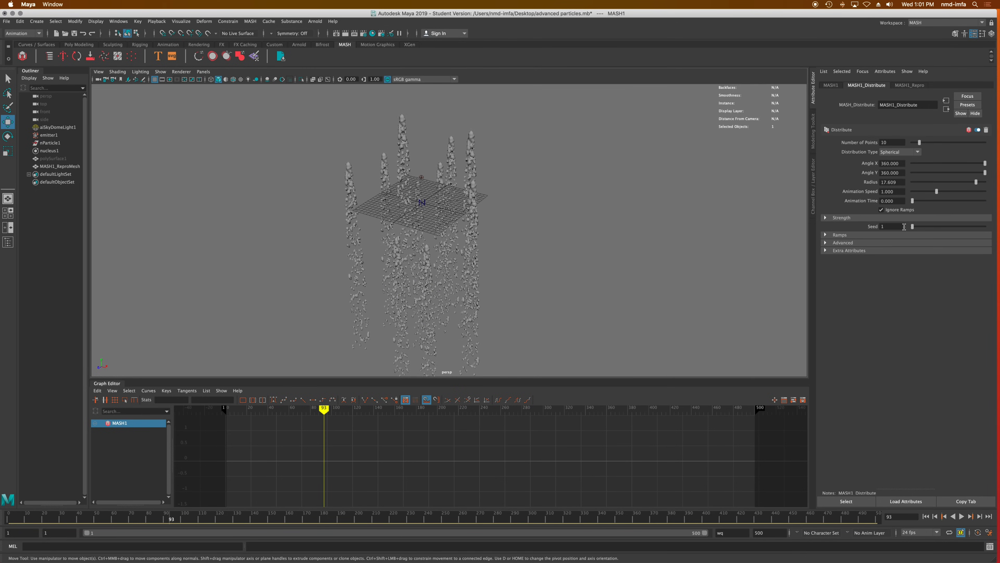
{"action": "left_click_drag", "start_coordinate": [922, 145], "coordinate": [940, 143]}
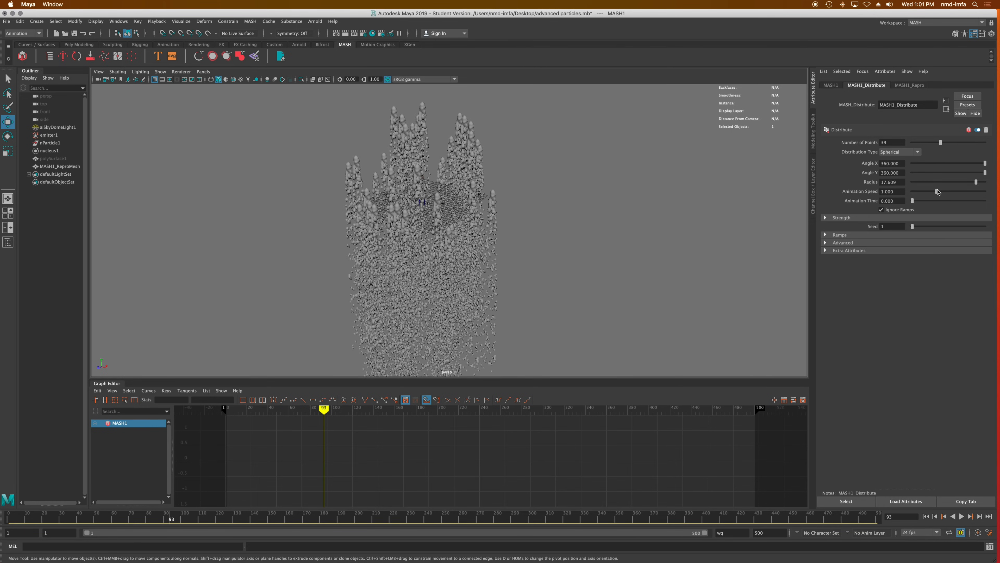
Play the spherical MASH copies from the first frame, stop at frame 48 and inspect them from another angle.
{"action": "left_click", "coordinate": [926, 516]}
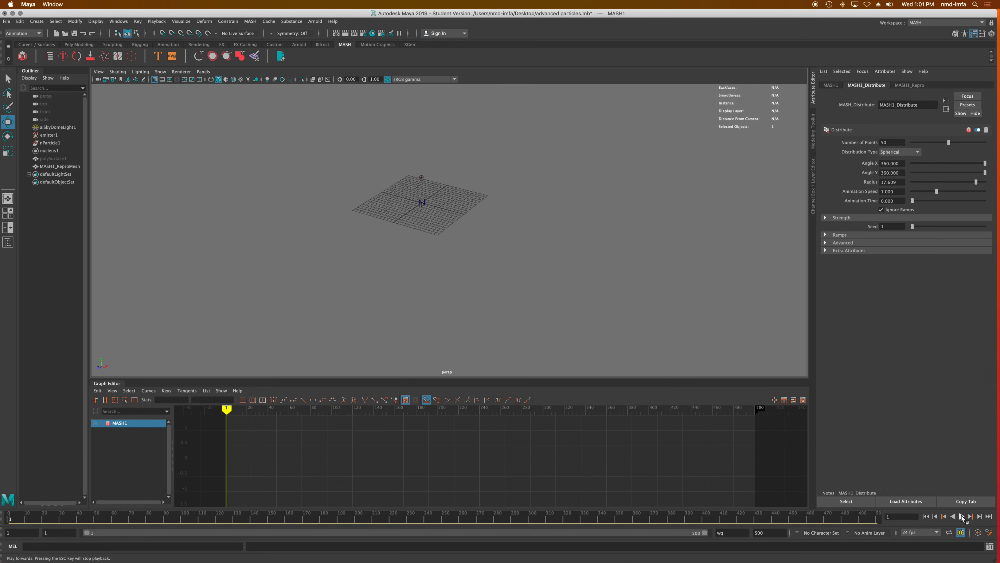
{"action": "left_click", "coordinate": [962, 517]}
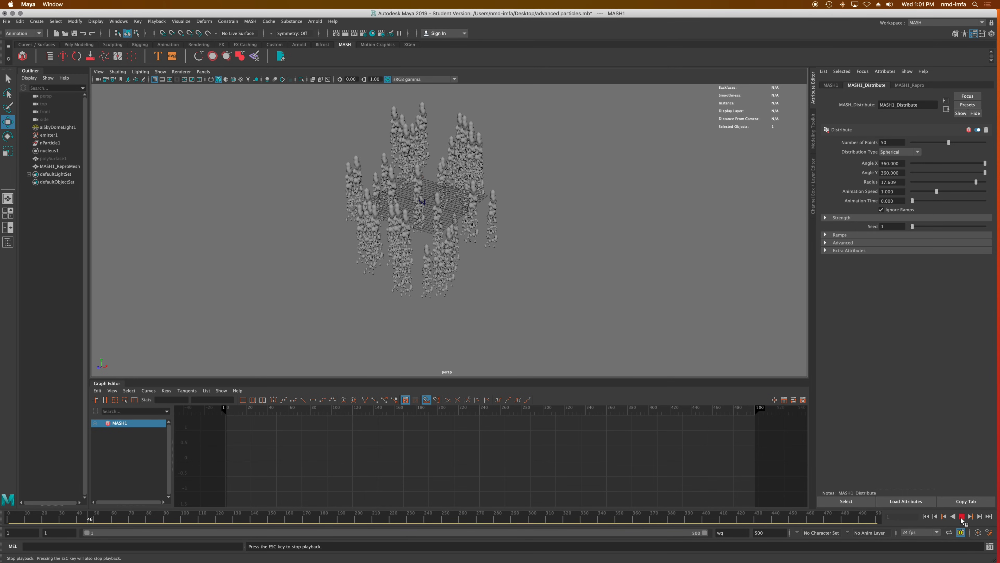
{"action": "key", "text": "Escape"}
{"action": "left_click_drag", "start_coordinate": [497, 331], "coordinate": [472, 309], "text": "alt"}
Change the MASH Distribution Type to Grid with Distance X 10.598, Distance Y 10.109, Distance Z 11.576, Grid X 6 and Grid Z 5.
{"action": "left_click", "coordinate": [908, 152]}
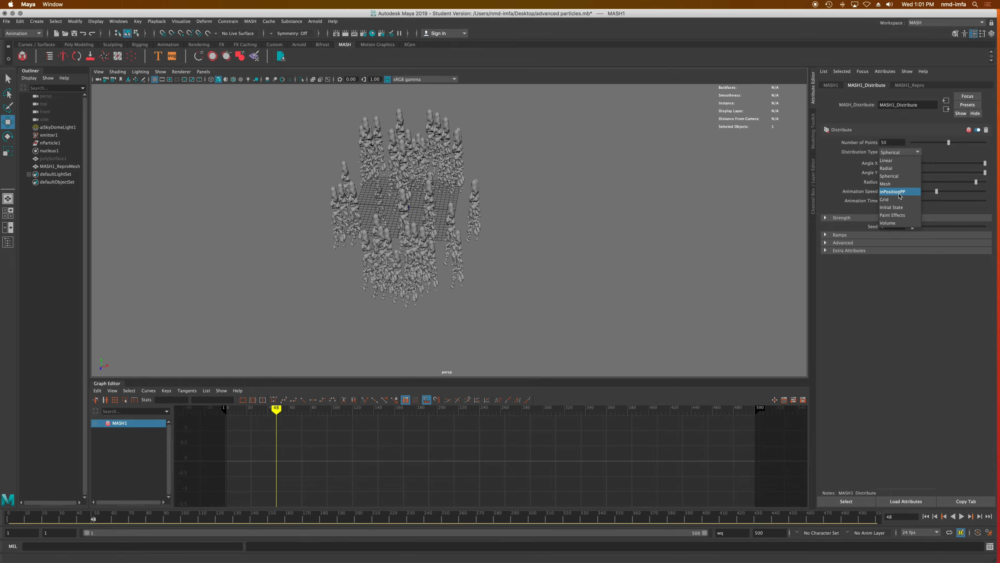
{"action": "left_click", "coordinate": [894, 200]}
{"action": "scroll", "coordinate": [414, 204], "scroll_direction": "up", "scroll_amount": 5}
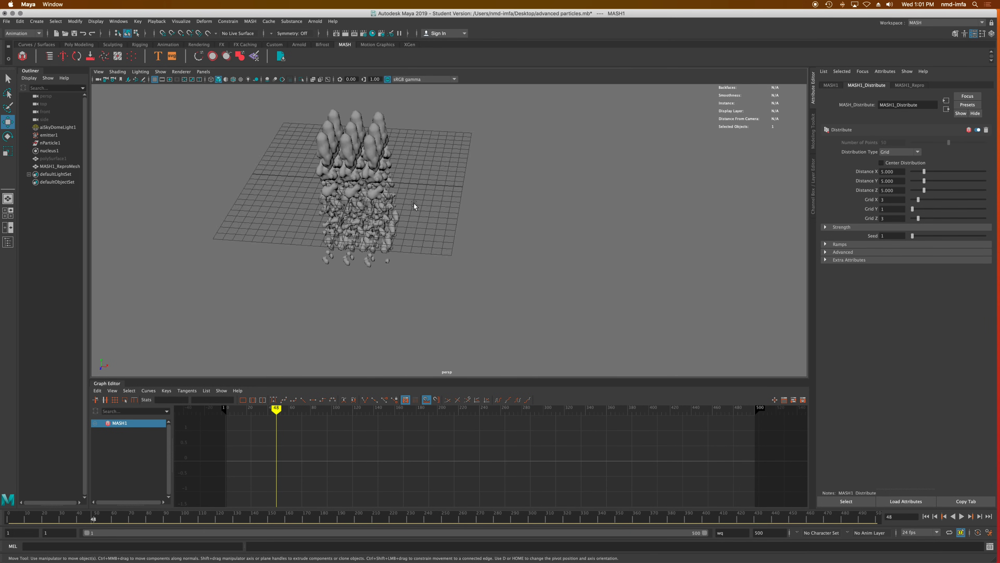
{"action": "left_click_drag", "start_coordinate": [414, 204], "coordinate": [364, 185], "text": "alt"}
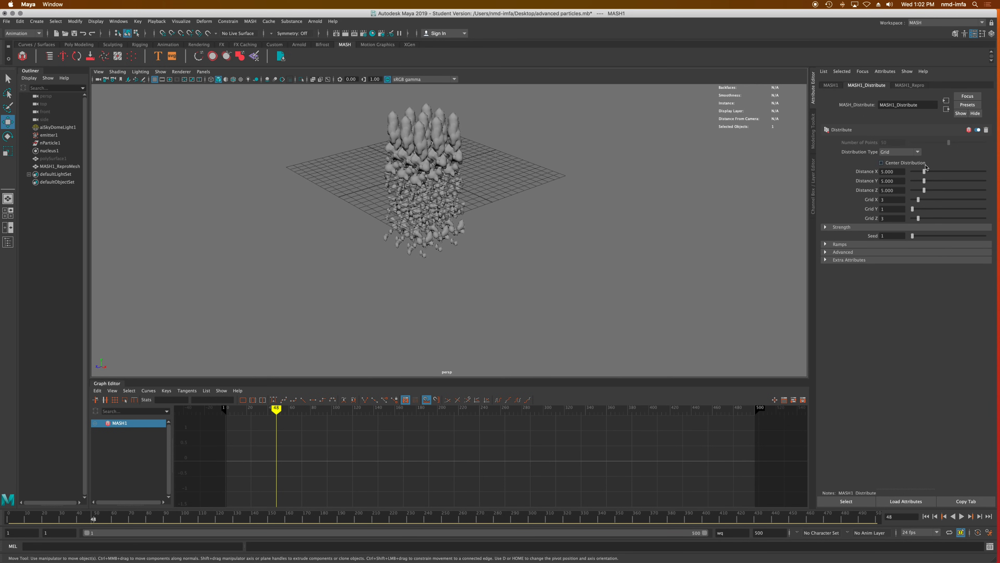
{"action": "left_click_drag", "start_coordinate": [925, 172], "coordinate": [904, 214]}
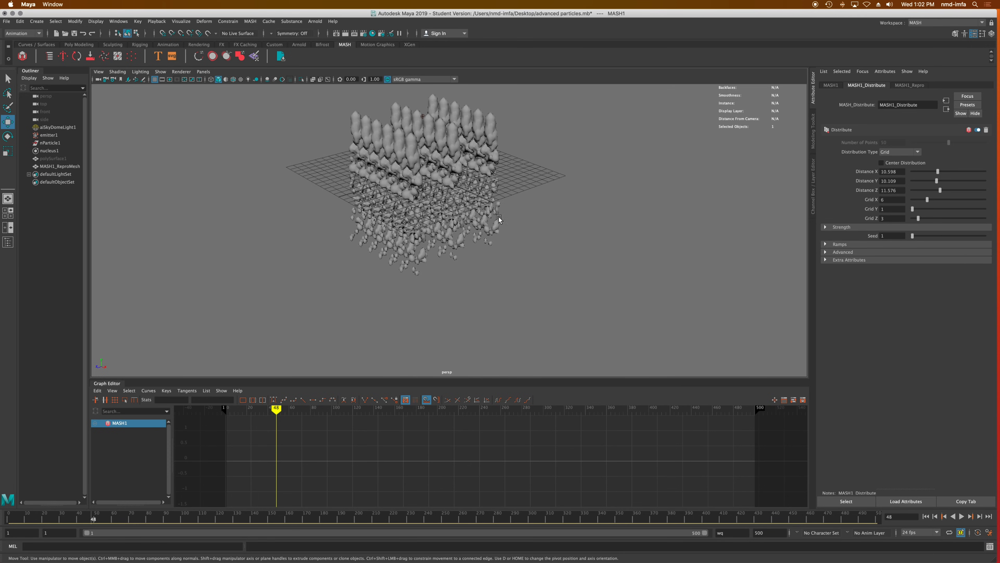
{"action": "left_click_drag", "start_coordinate": [498, 217], "coordinate": [441, 204], "text": "alt"}
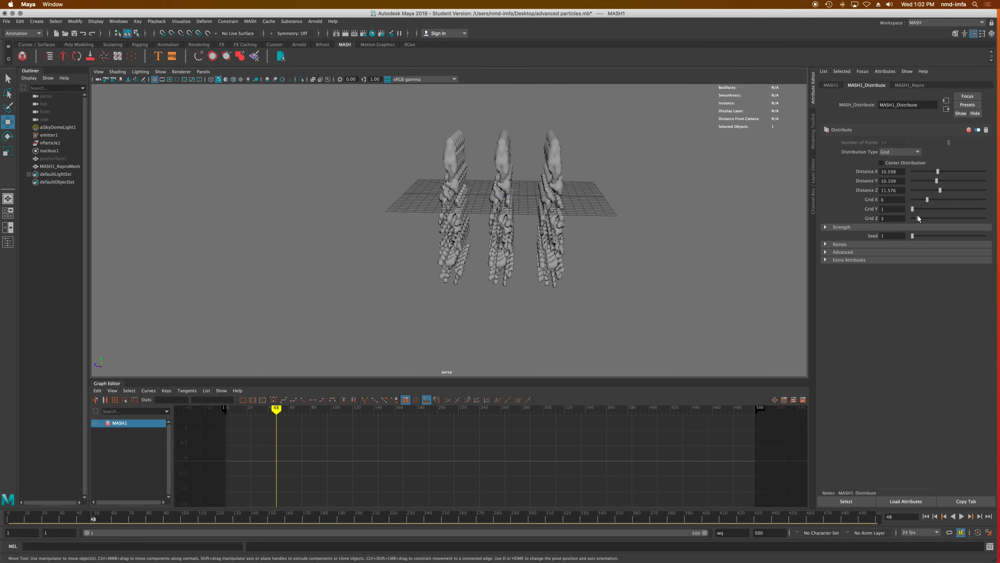
{"action": "left_click_drag", "start_coordinate": [918, 217], "coordinate": [923, 219]}
{"action": "left_click_drag", "start_coordinate": [693, 228], "coordinate": [734, 185], "text": "alt"}
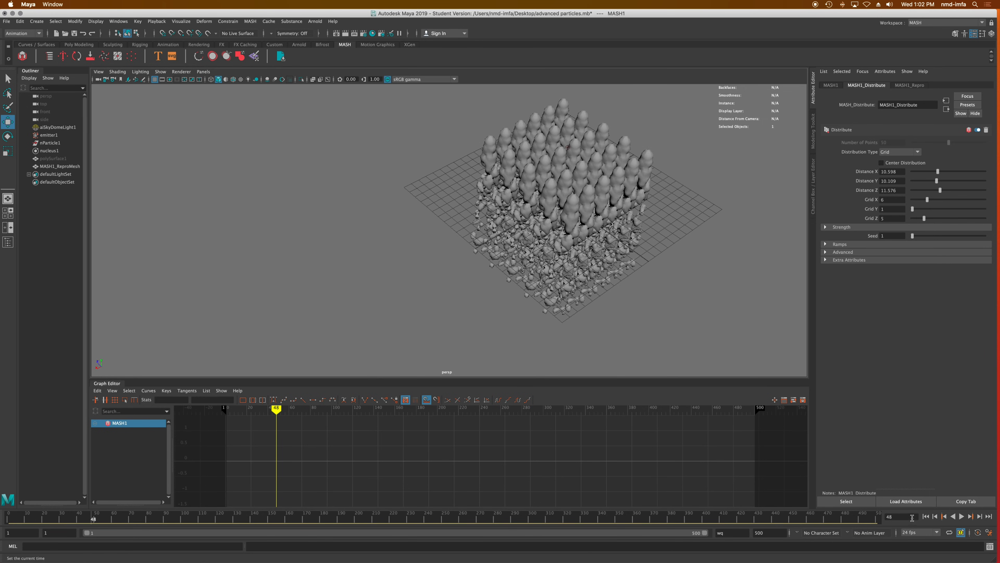
Play the grid of MASH copies from the first frame, stop at frame 50 and inspect it from the side.
{"action": "left_click", "coordinate": [926, 516]}
{"action": "left_click", "coordinate": [962, 516]}
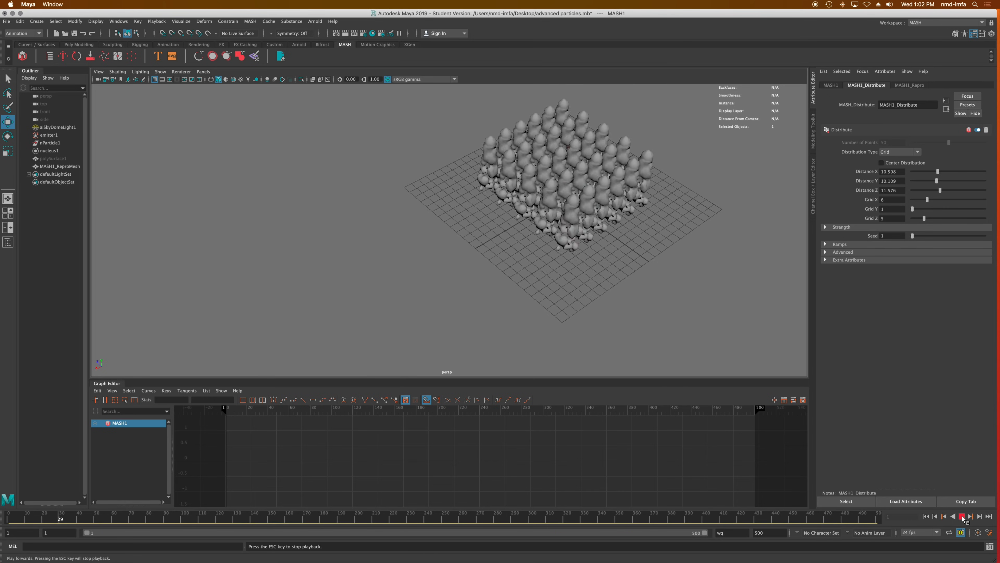
{"action": "left_click", "coordinate": [962, 516]}
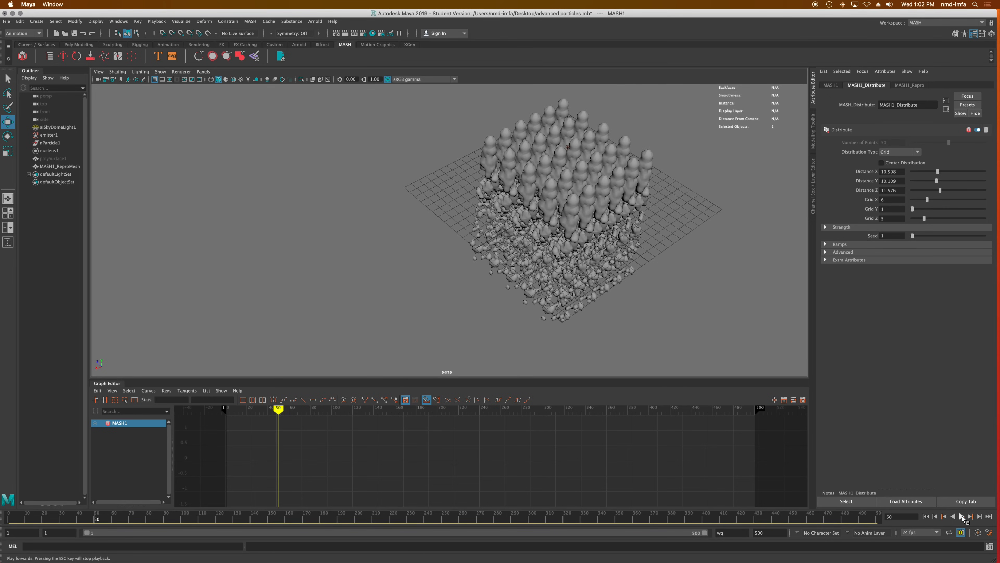
{"action": "left_click_drag", "start_coordinate": [796, 260], "coordinate": [753, 225], "text": "alt"}
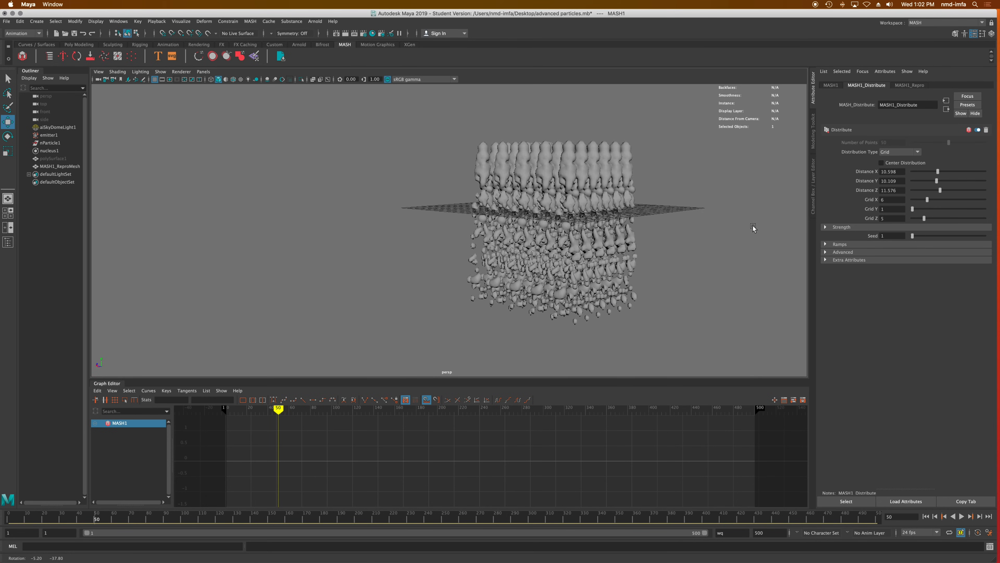
Look through the MASH1 network's distribution types and add-on nodes, and examine the grid copies from several angles.
{"action": "left_click", "coordinate": [899, 153]}
{"action": "left_click", "coordinate": [952, 137]}
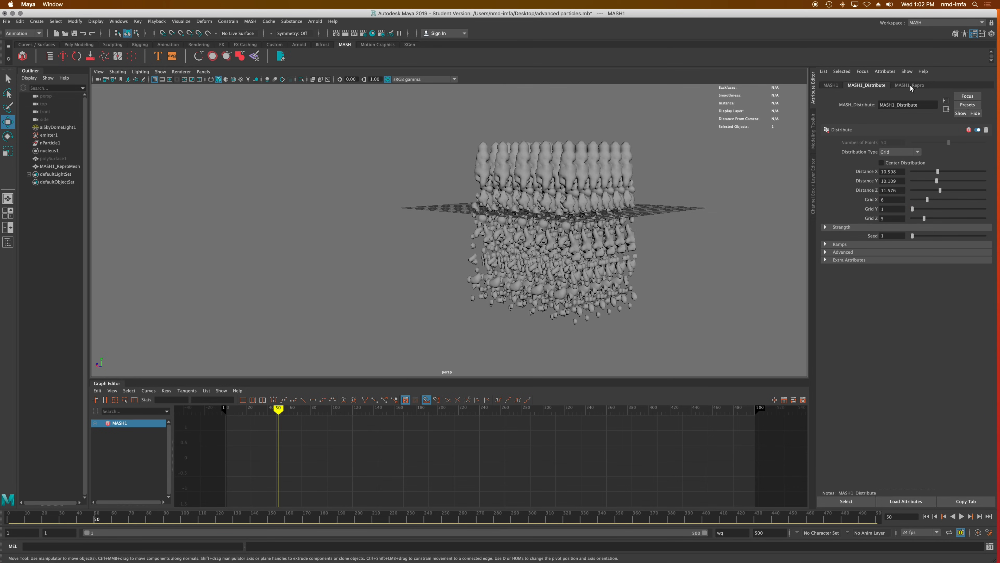
{"action": "left_click", "coordinate": [903, 87]}
{"action": "left_click", "coordinate": [882, 85]}
{"action": "left_click", "coordinate": [823, 86]}
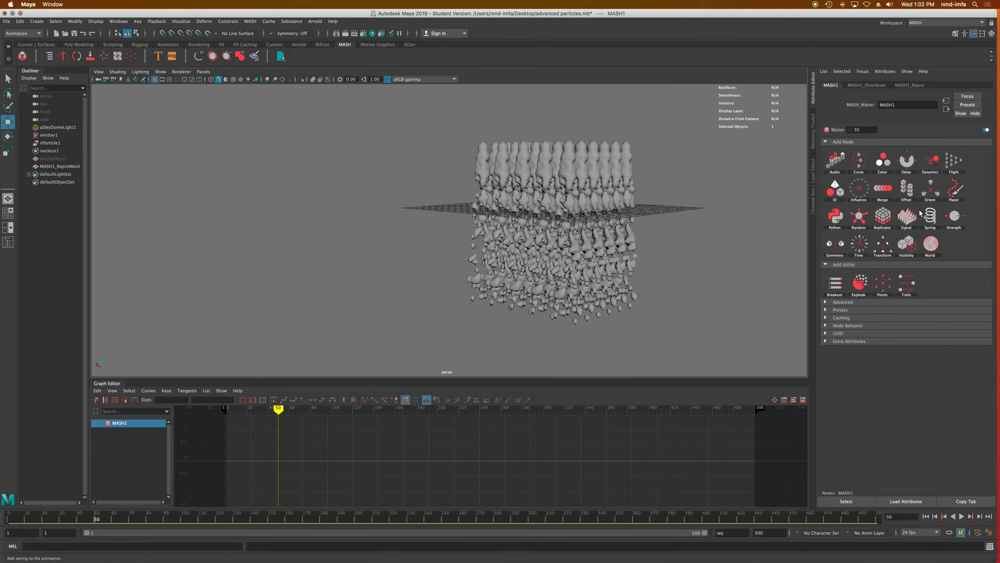
{"action": "left_click", "coordinate": [869, 85]}
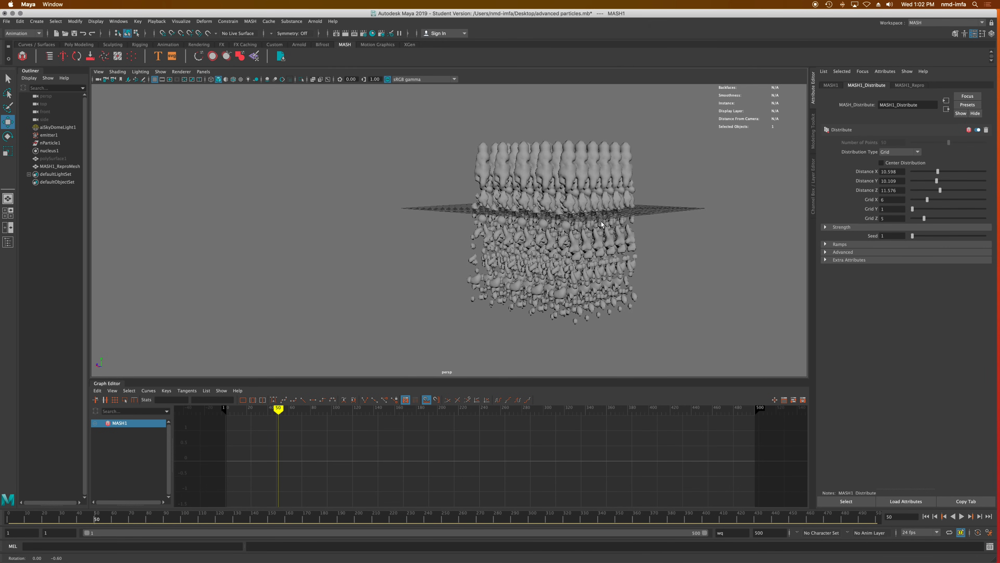
{"action": "left_click_drag", "start_coordinate": [601, 222], "coordinate": [760, 245], "text": "alt"}
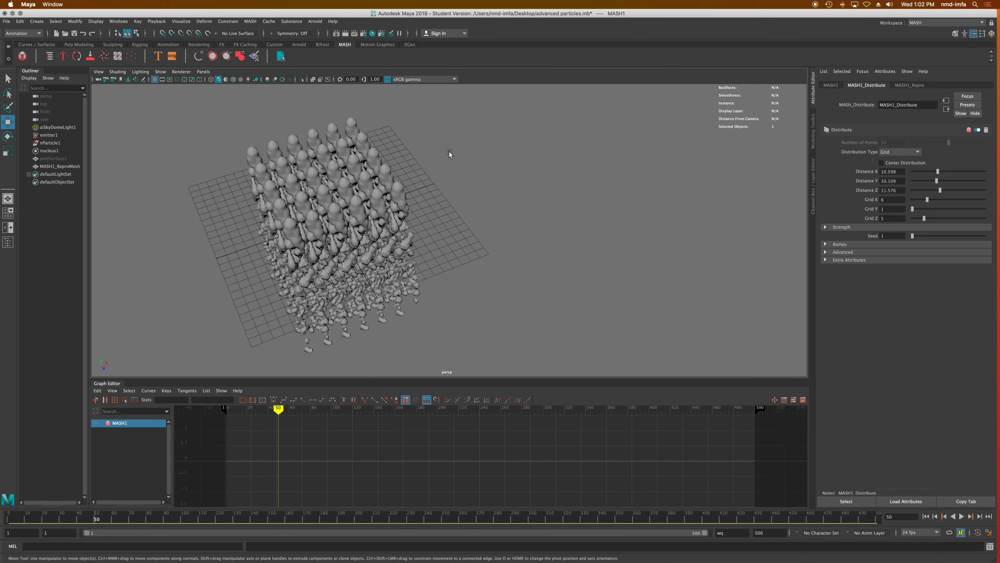
{"action": "left_click_drag", "start_coordinate": [336, 222], "coordinate": [472, 200], "text": "alt"}
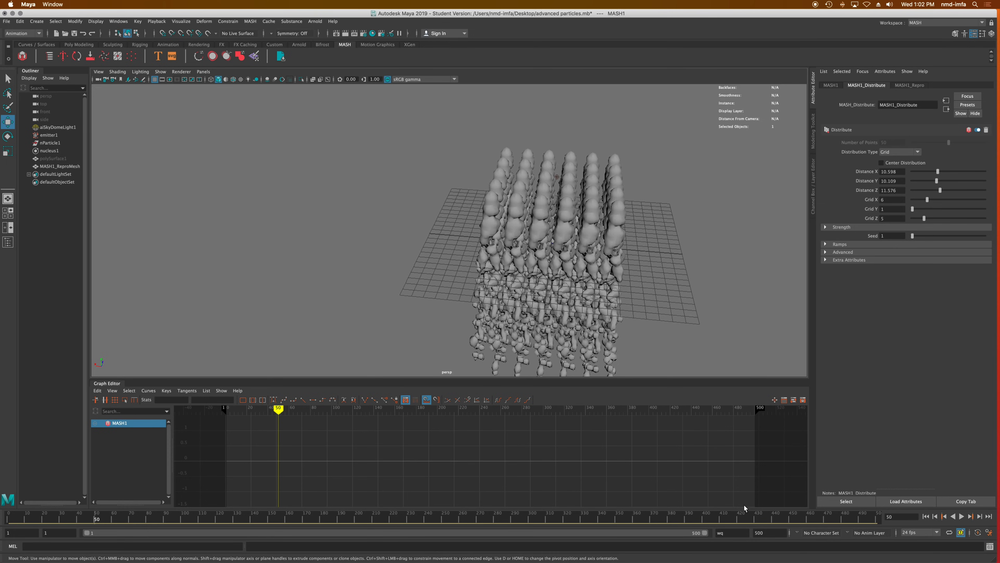